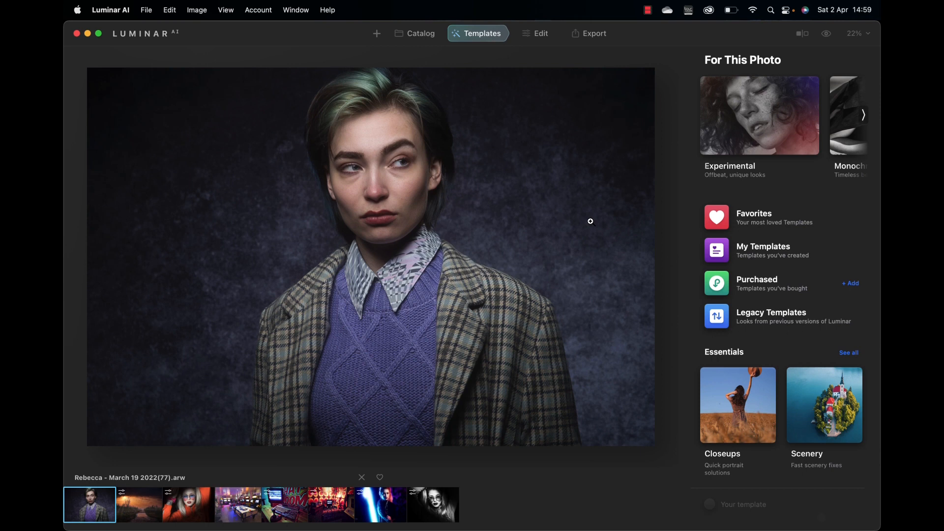
Step: Switch the portrait to editing and set the Enhance AI Accent to 22
left_click(543, 35)
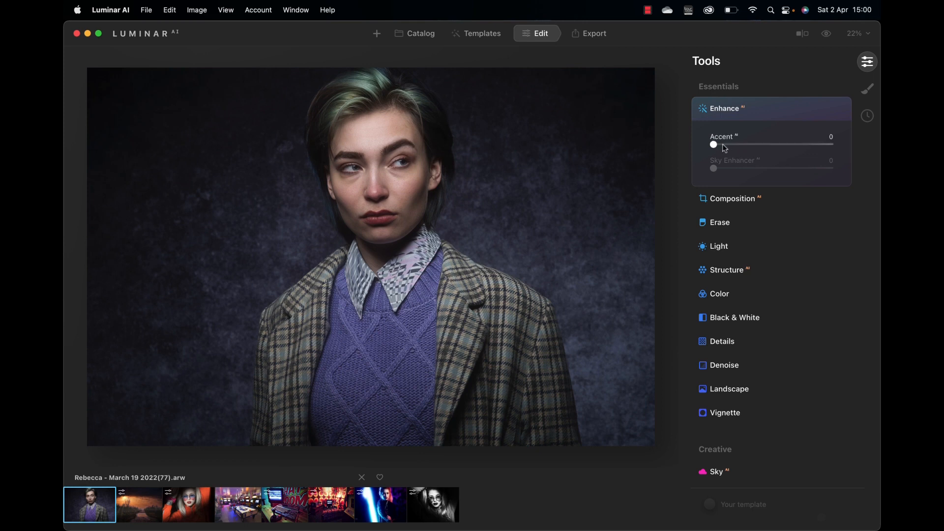
left_click_drag(715, 147, 742, 146)
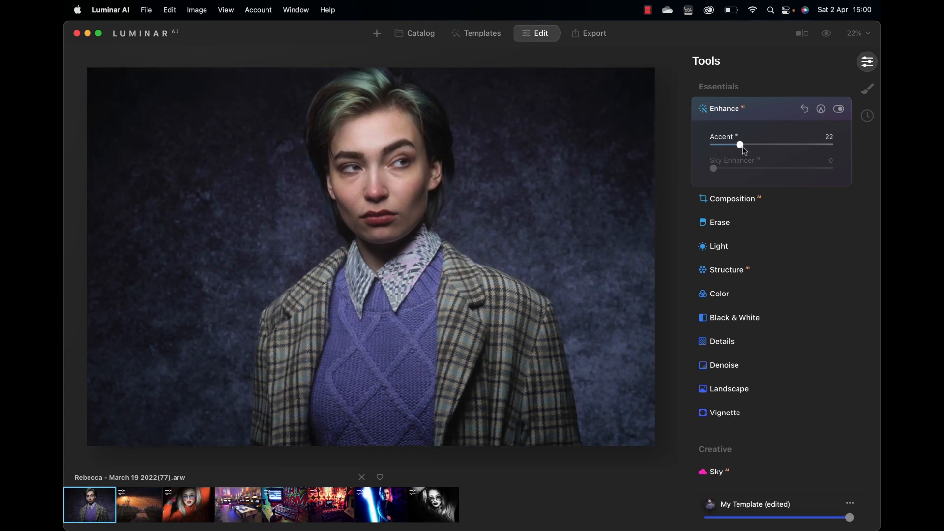
Step: Try a Smart Contrast of 29 and Shadows of -7 in the Light adjustments
left_click(724, 222)
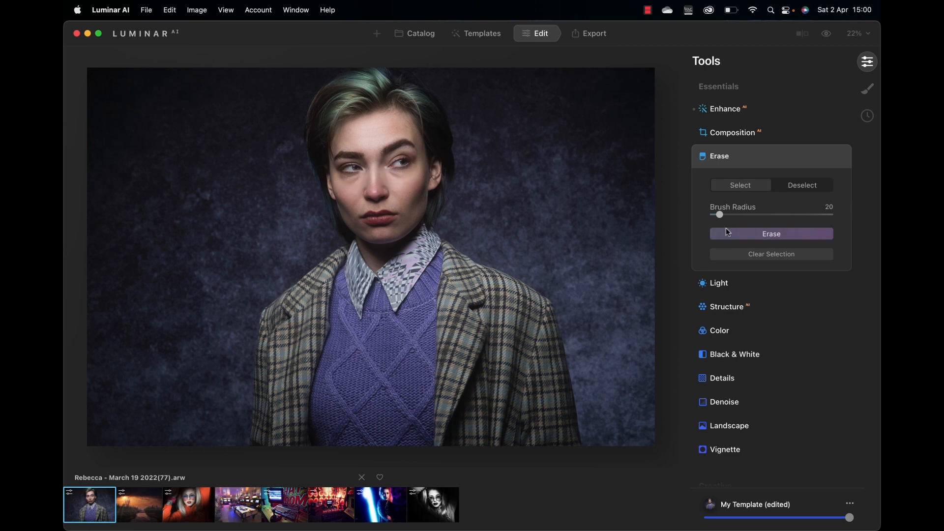
left_click(719, 283)
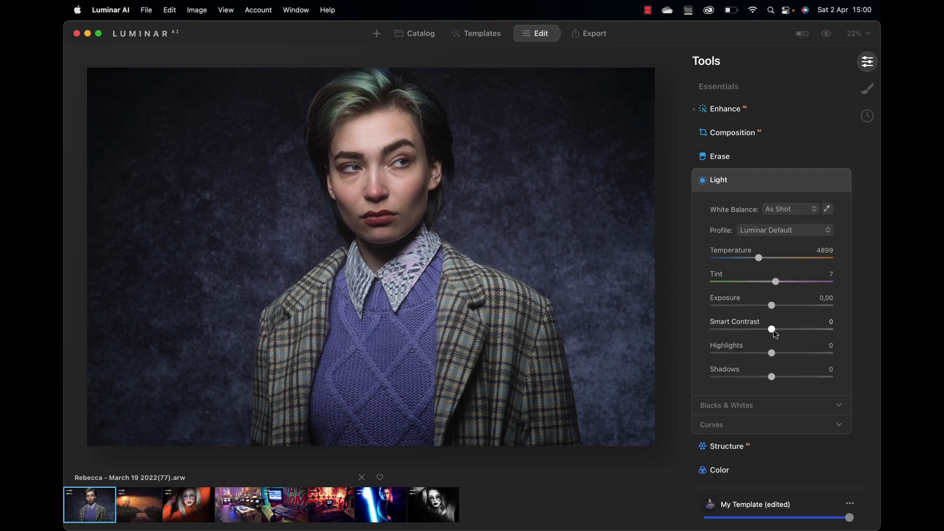
left_click_drag(773, 331, 795, 339)
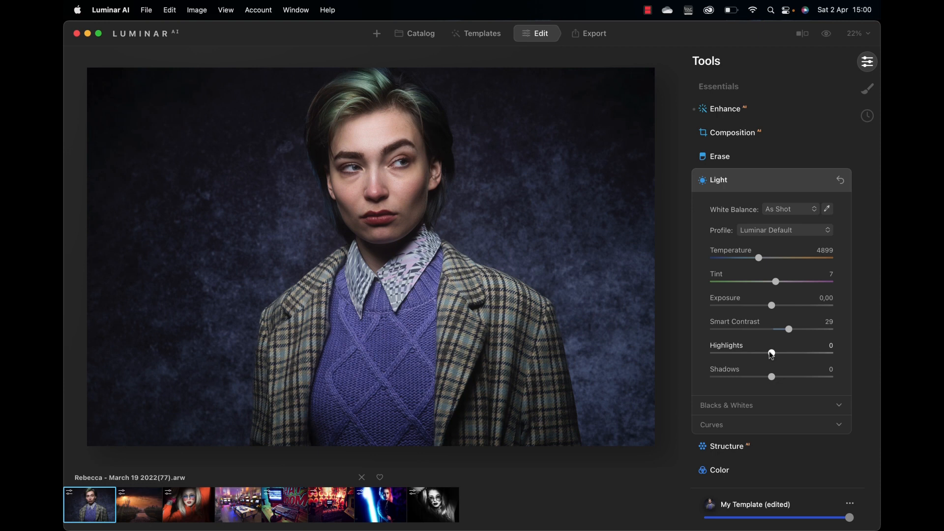
mouse_move(772, 379)
left_mouse_down()
mouse_move(794, 379)
mouse_move(750, 388)
mouse_move(769, 385)
left_mouse_up()
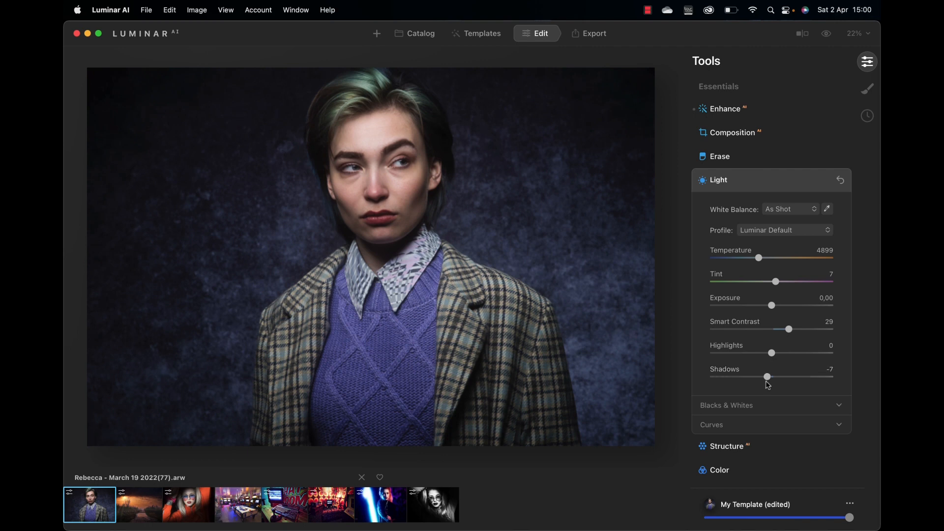
Step: Try lowering the red channel curve, and reset all the Light adjustments
left_click(733, 426)
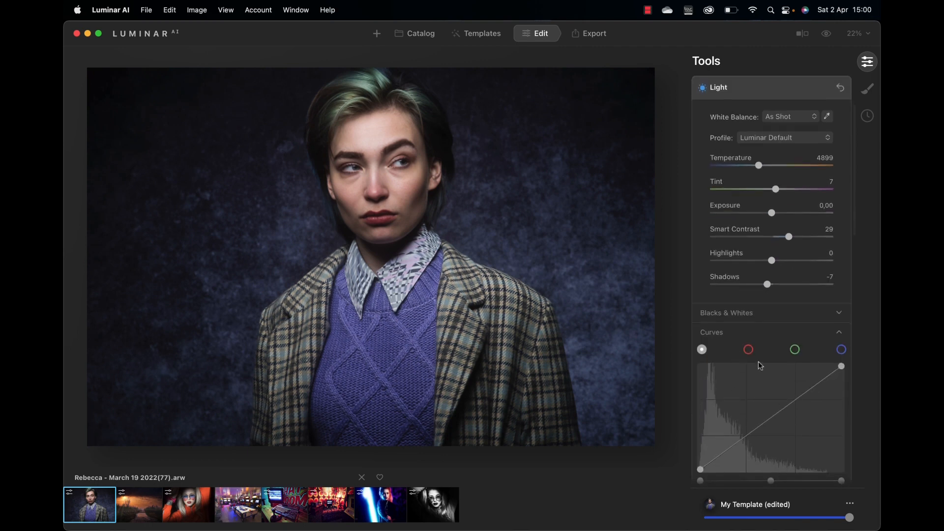
left_click(749, 350)
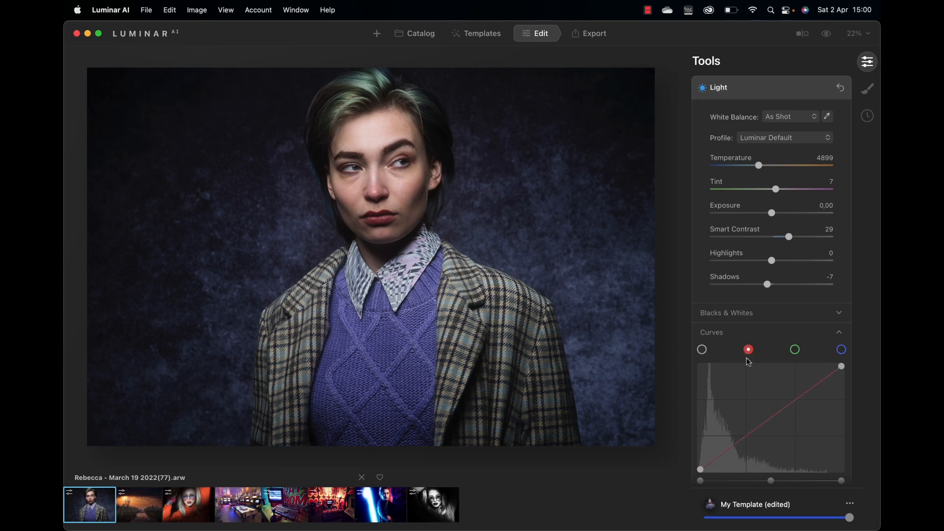
left_click_drag(727, 451, 728, 453)
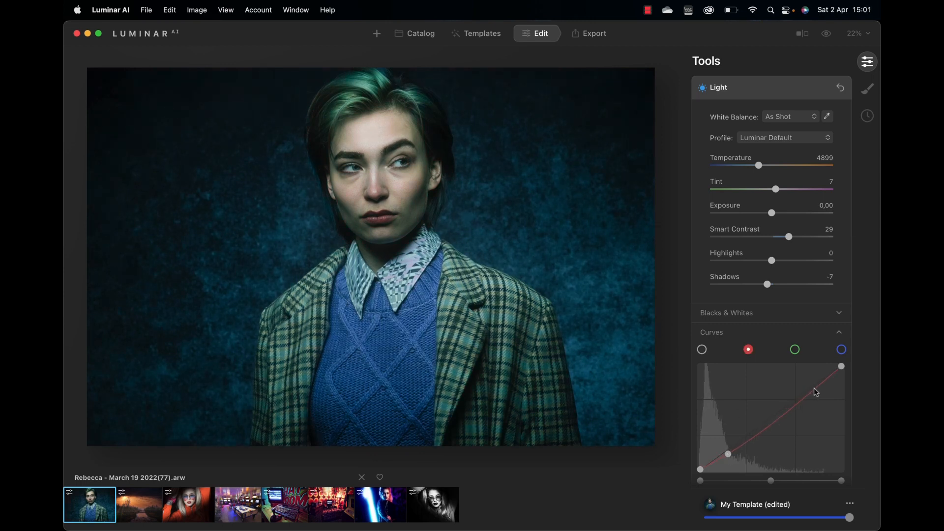
left_click_drag(816, 391, 813, 388)
double_click(812, 385)
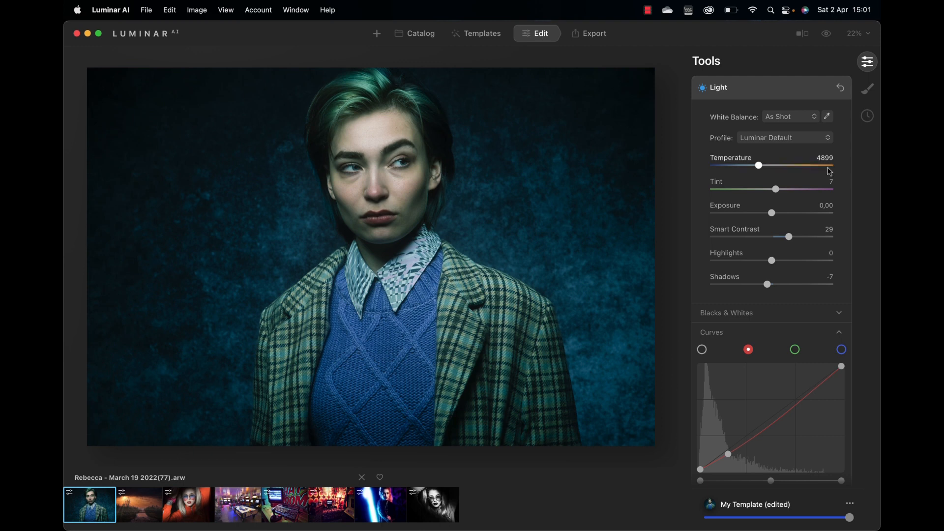
left_click(841, 88)
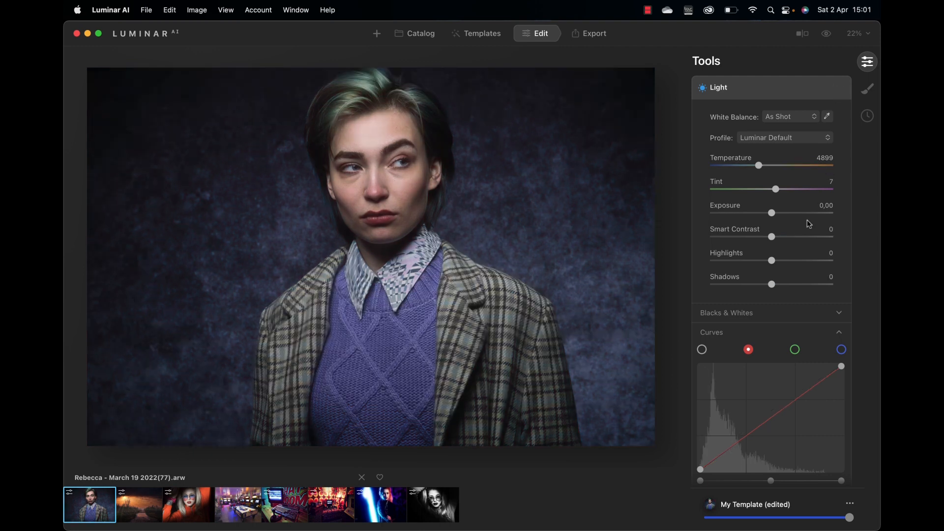
left_click(838, 334)
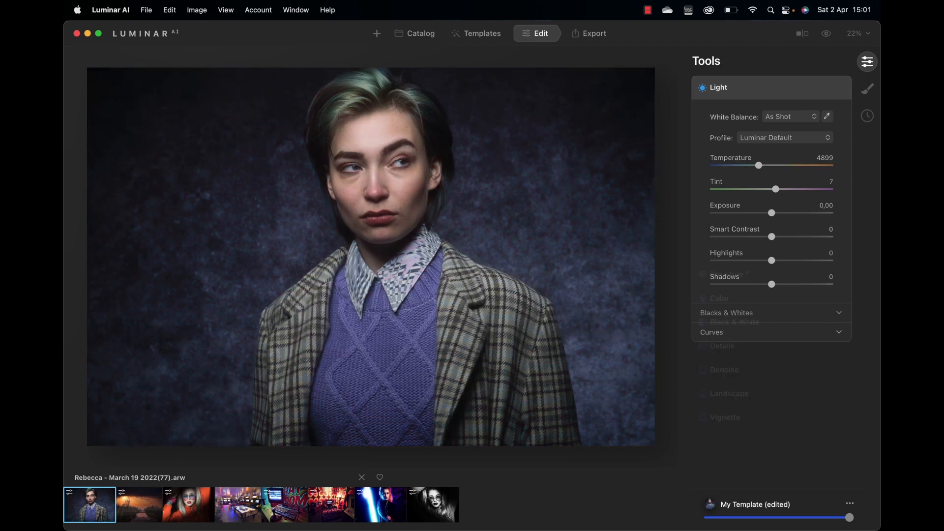
Step: Set Structure AI to an Amount of 34 and a Boost of 23, checking the face at 100% zoom
left_click(732, 362)
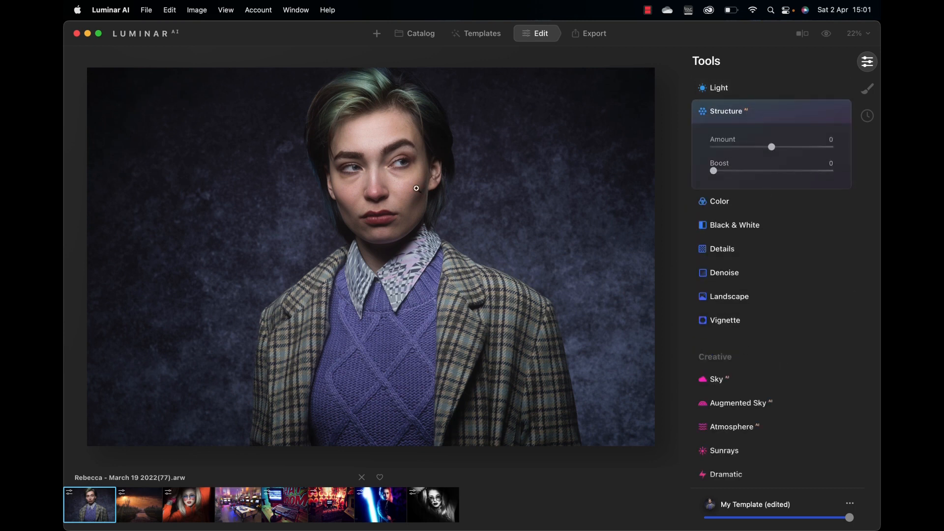
left_click(458, 160)
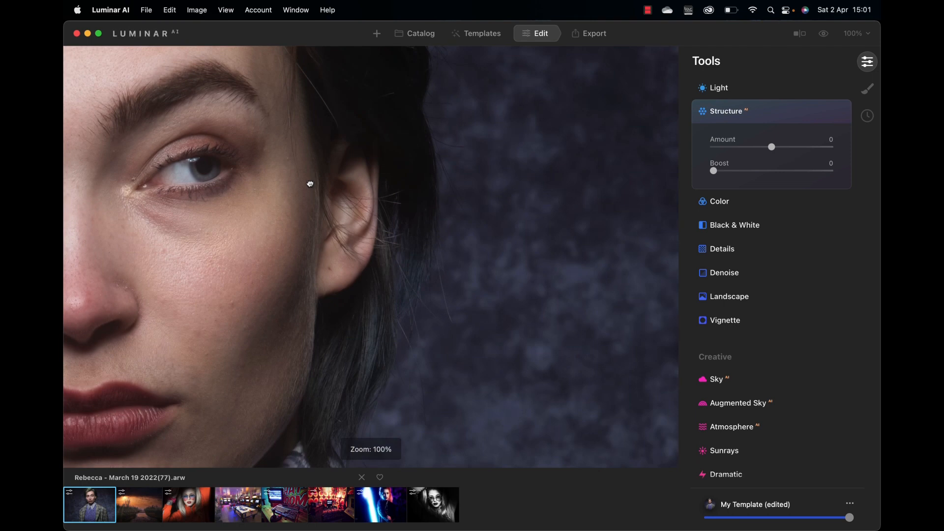
left_click_drag(311, 184, 608, 235)
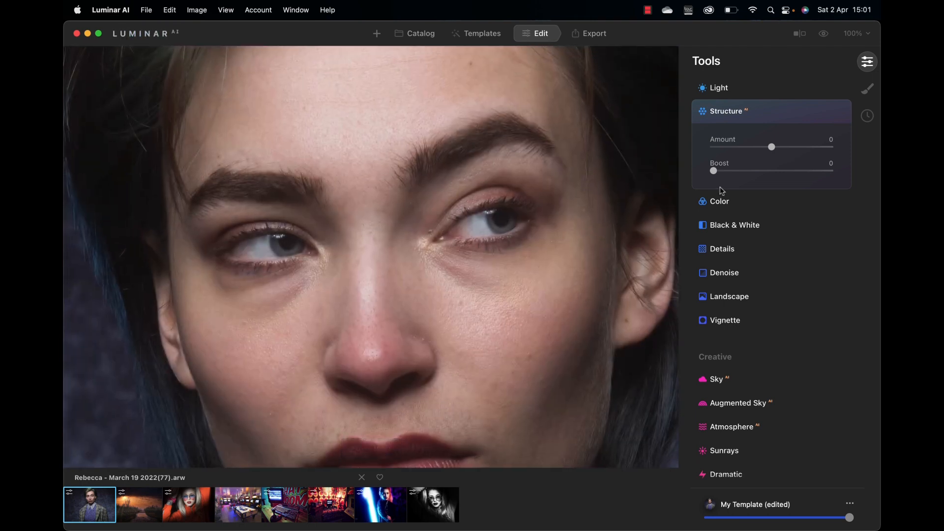
left_click_drag(714, 171, 790, 152)
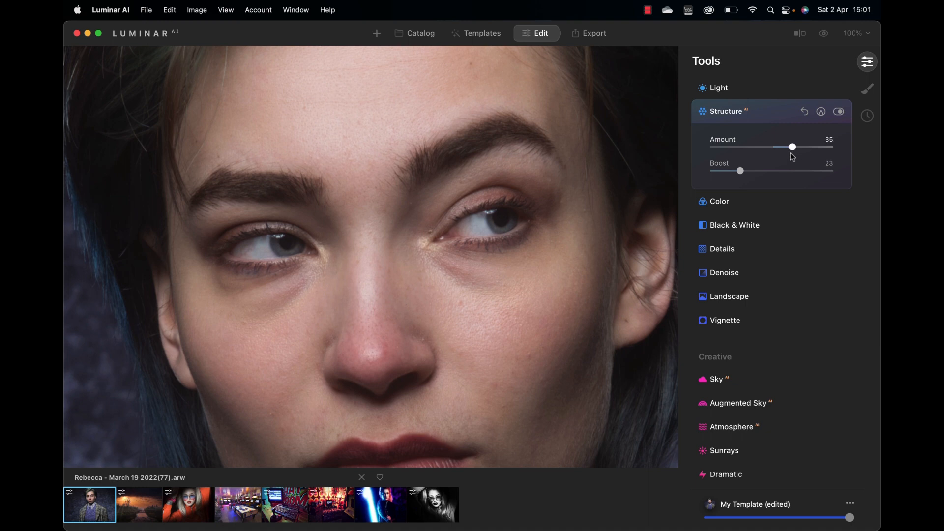
left_click(554, 246)
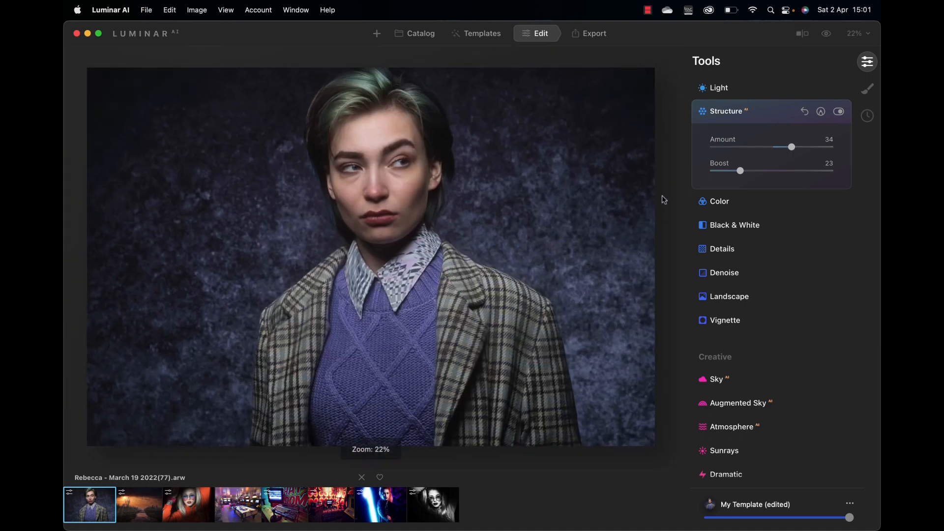
Step: Compare the portrait with and without the Structure AI adjustment
left_click(840, 112)
left_click(841, 112)
left_click(840, 113)
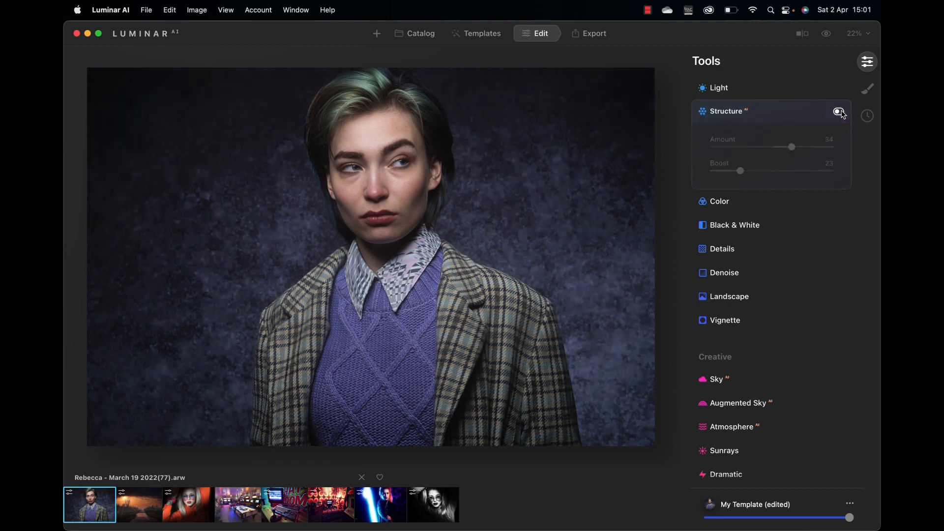
left_click(842, 113)
Step: Set the Color Vibrance to 58 and shift the HSL hue of green to 34 and cyan to 6
left_click(725, 202)
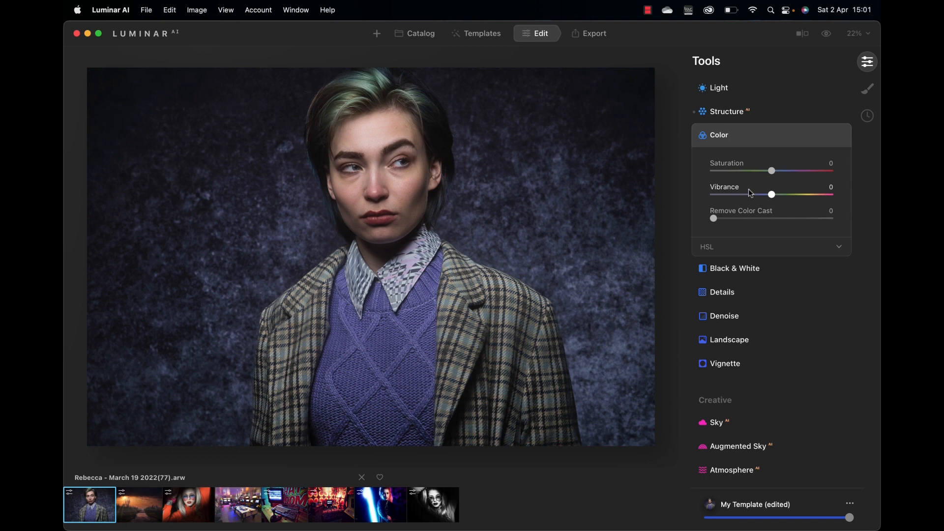
left_click_drag(771, 196, 808, 190)
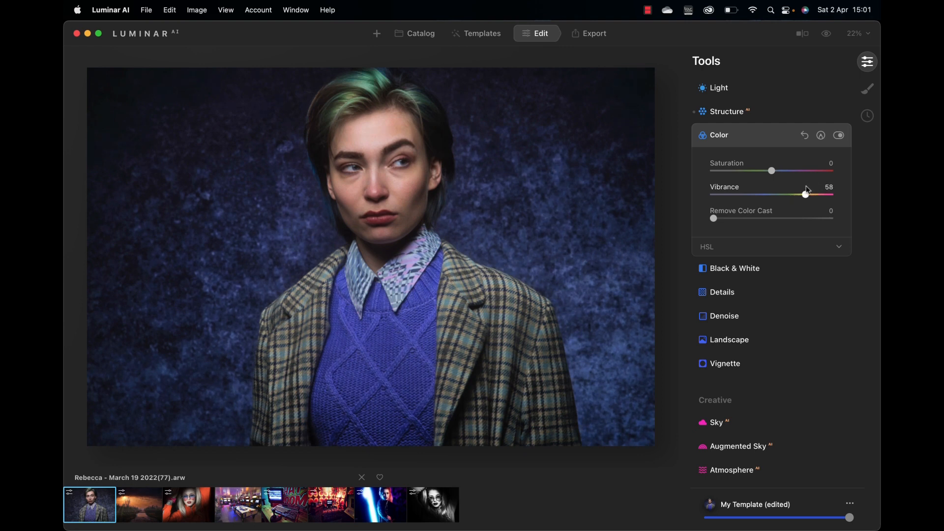
left_click(789, 246)
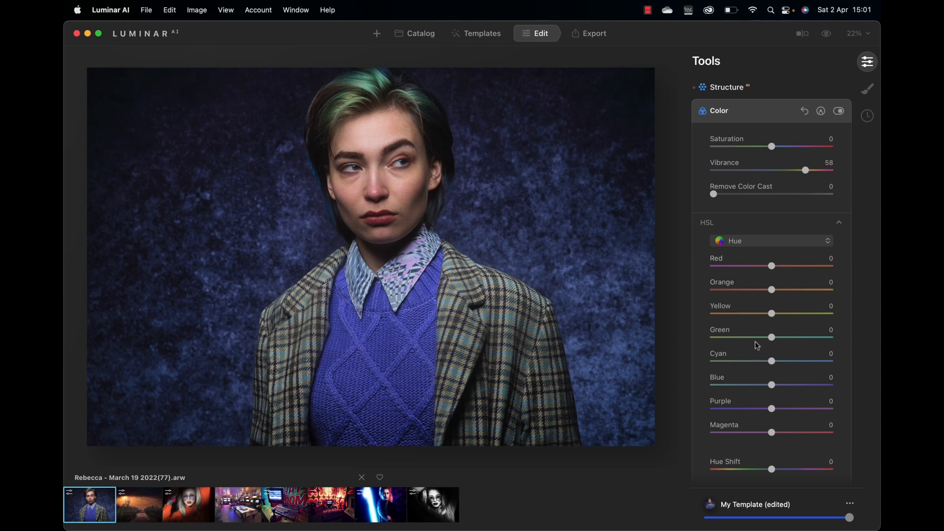
left_click_drag(774, 339, 786, 373)
left_click_drag(716, 380, 773, 378)
left_click_drag(795, 339, 717, 339)
mouse_move(810, 351)
left_mouse_down()
mouse_move(732, 353)
mouse_move(823, 345)
mouse_move(728, 344)
mouse_move(799, 344)
left_mouse_up()
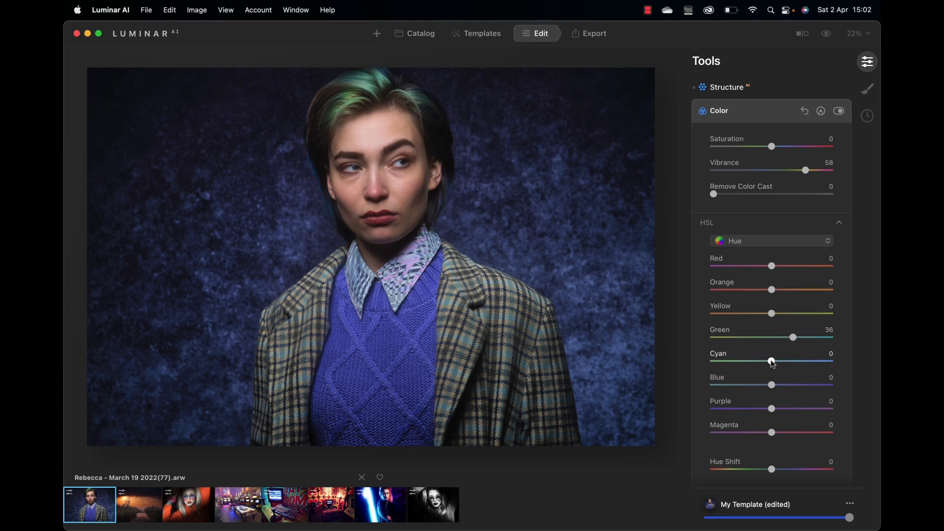
left_click_drag(773, 362, 795, 345)
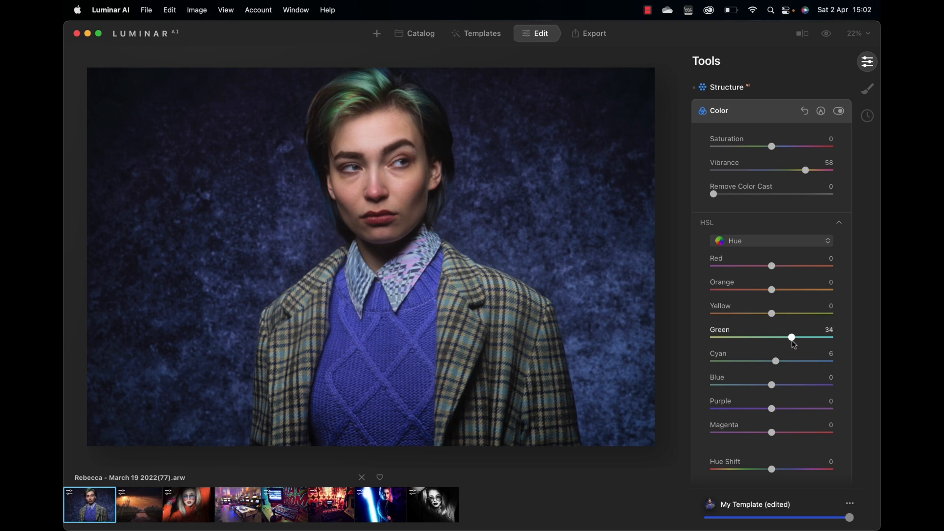
Step: Set the HSL saturation to 59 for green, 33 for cyan and 15 for blue, and show the Color tool's masking options
left_click(747, 241)
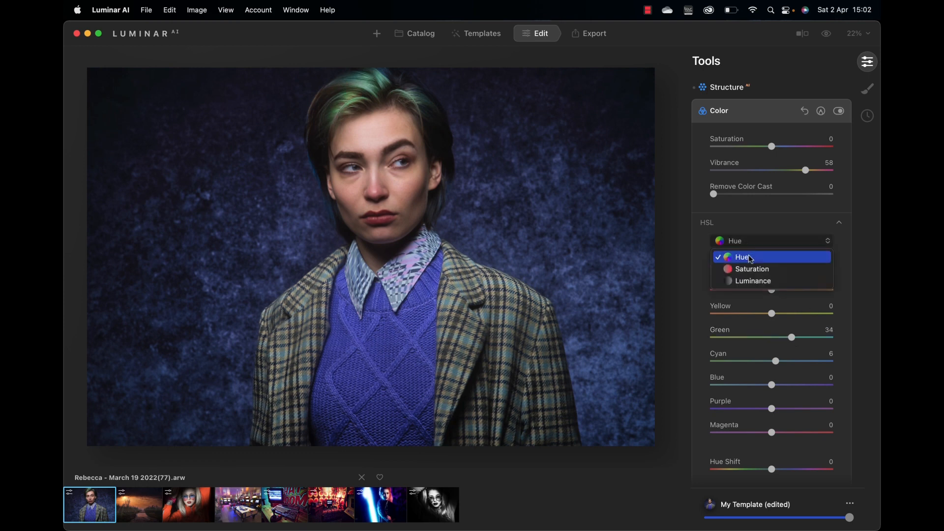
left_click(750, 268)
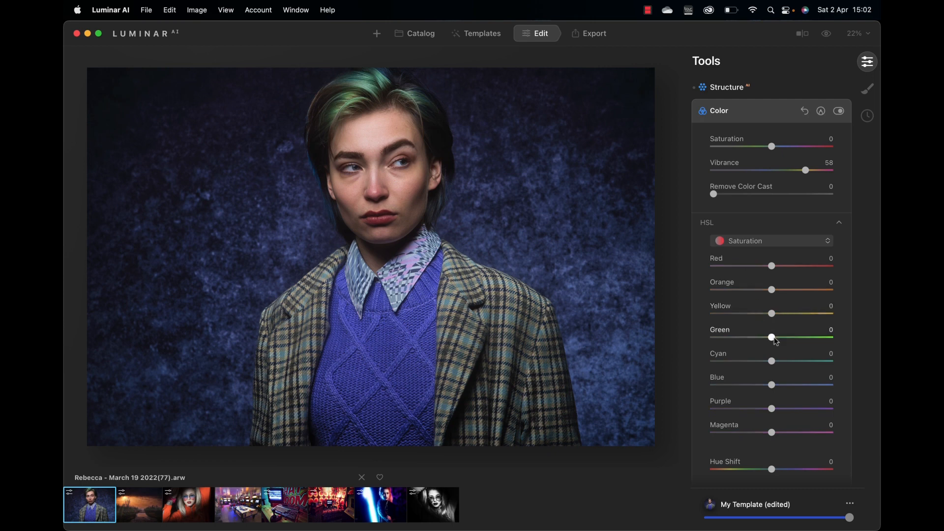
mouse_move(772, 342)
left_mouse_down()
mouse_move(813, 339)
mouse_move(753, 344)
mouse_move(819, 348)
mouse_move(762, 354)
left_mouse_up()
left_click_drag(825, 346, 809, 348)
left_click(821, 112)
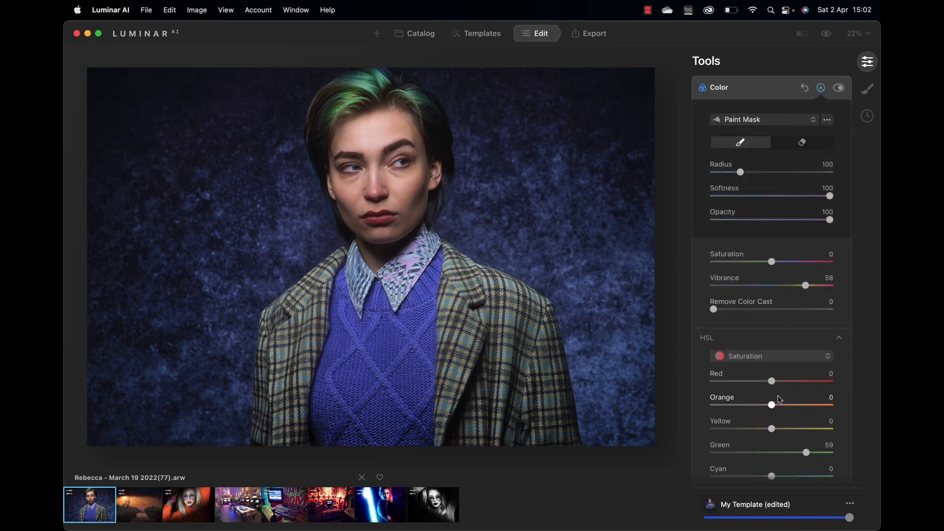
scroll(780, 413, "down", 3)
left_click_drag(773, 414, 784, 445)
Step: Set Small Details to 4, Medium Details to 15 and Large Details to 9
scroll(782, 445, "down", 10)
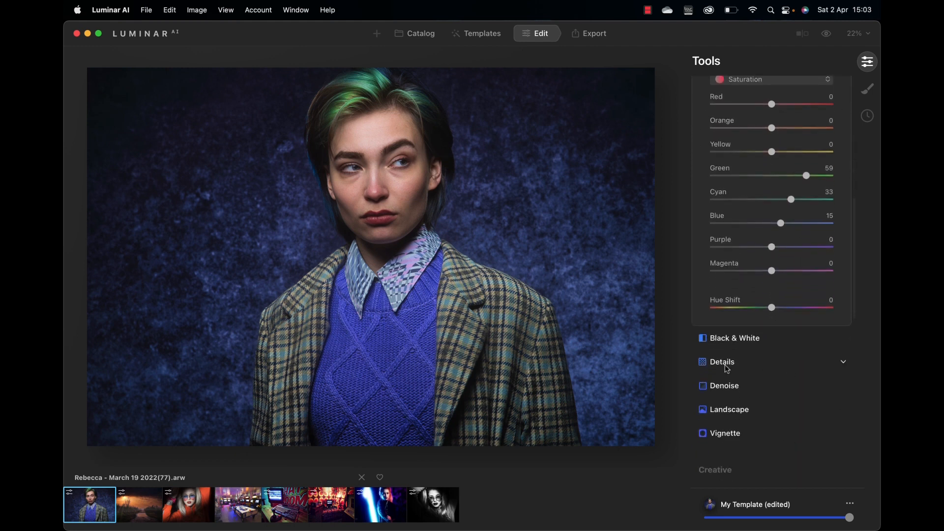
left_click(726, 364)
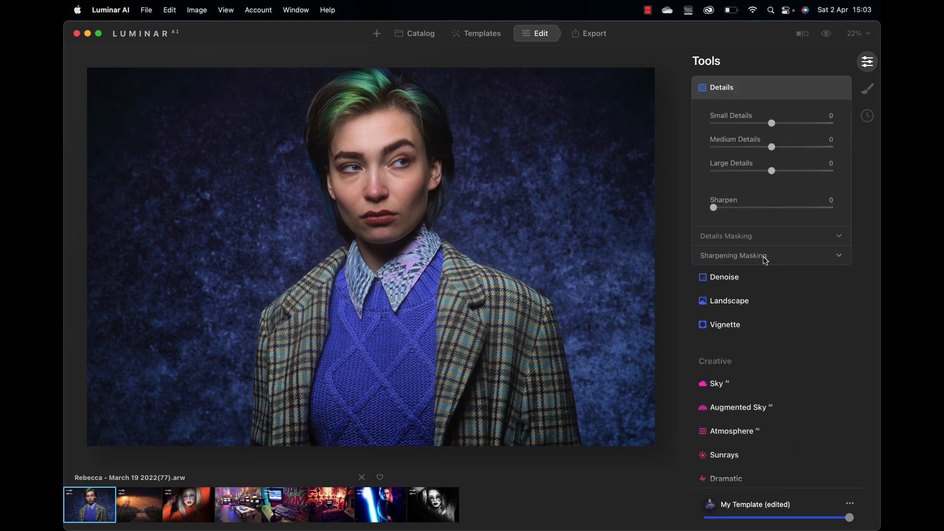
scroll(782, 200, "up", 2)
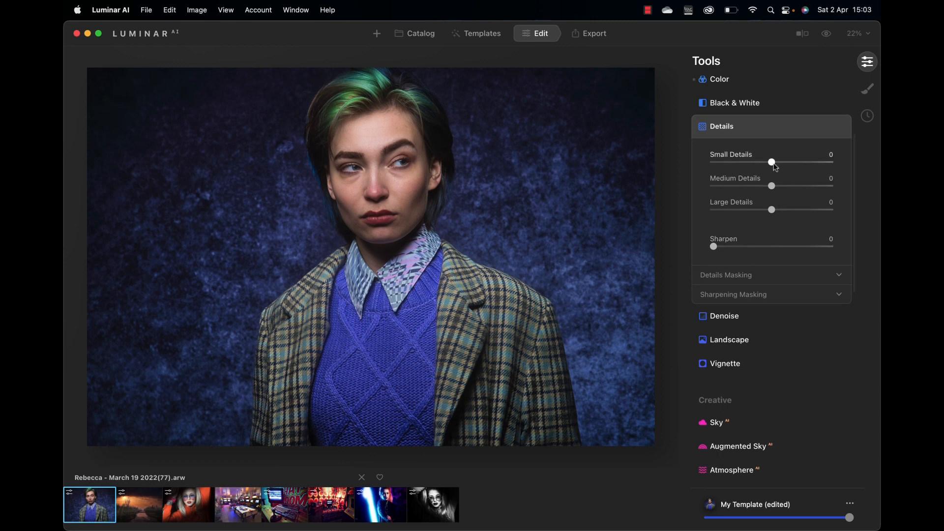
left_click_drag(772, 163, 747, 201)
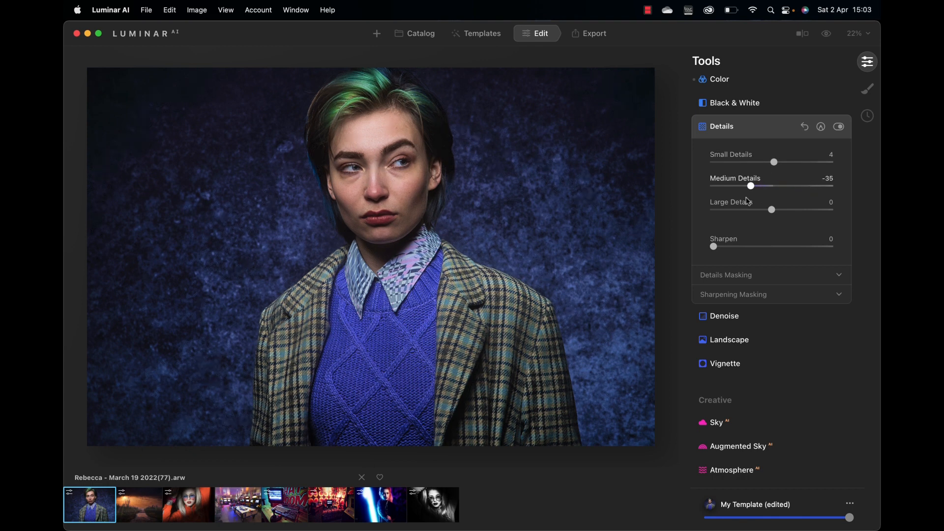
left_click_drag(790, 191, 780, 218)
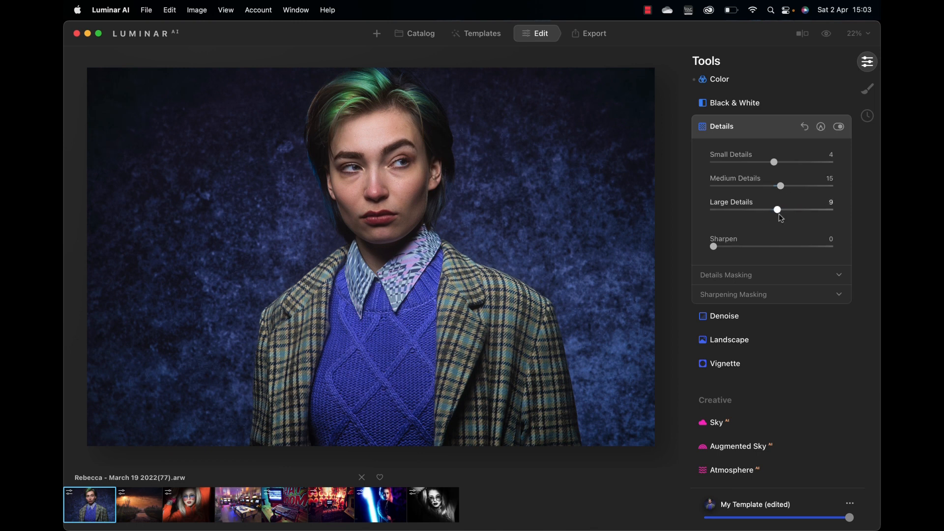
Step: Compare the portrait with and without the Details adjustment, and reduce Medium Details to 6
left_click(838, 128)
left_click(839, 127)
left_click(838, 127)
left_click(839, 128)
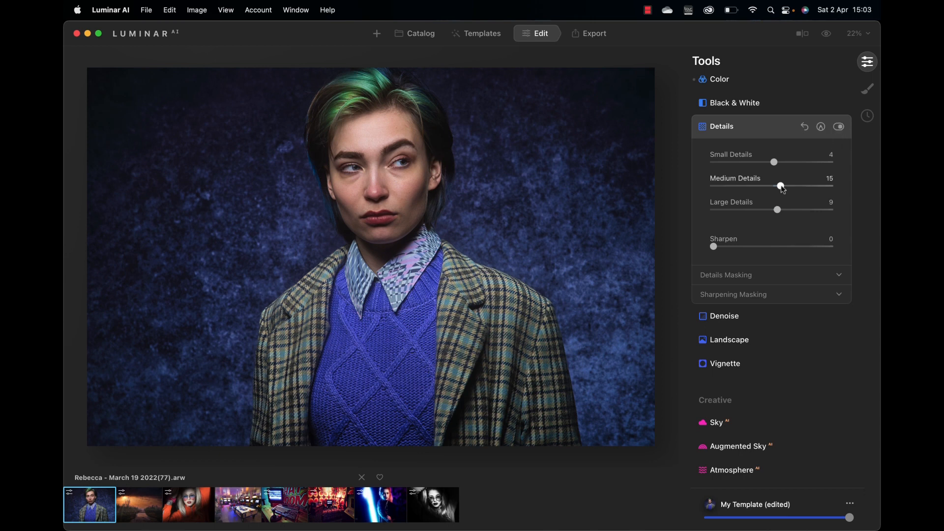
left_click_drag(781, 187, 775, 188)
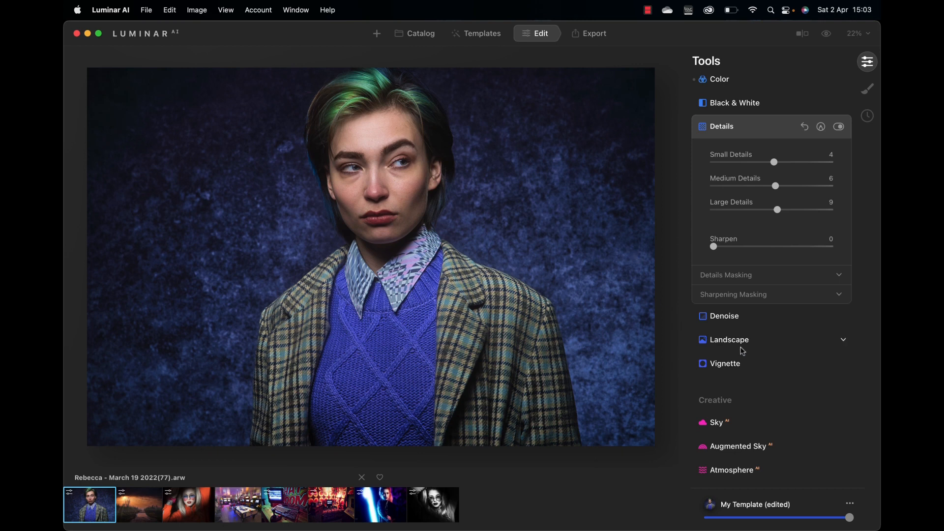
Step: Darken the portrait's edges with a Vignette Amount of -54
left_click(733, 365)
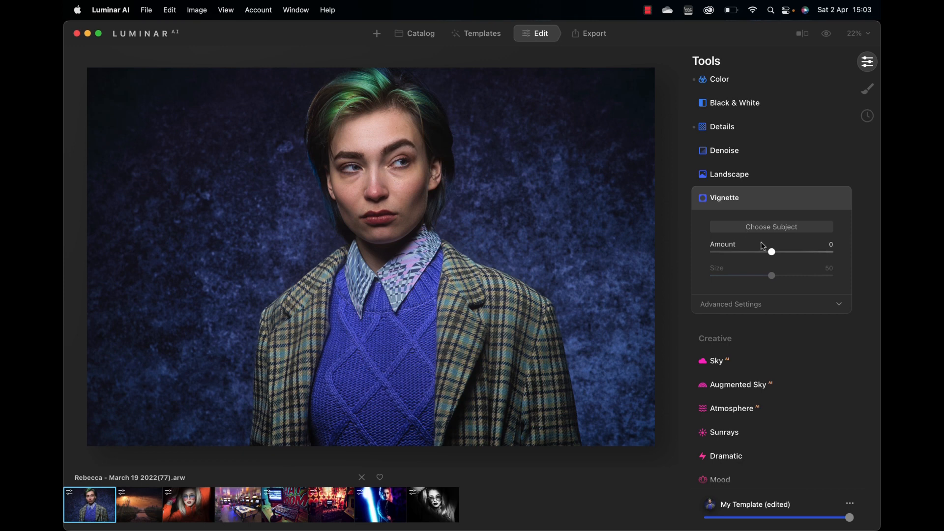
left_click_drag(772, 254, 740, 257)
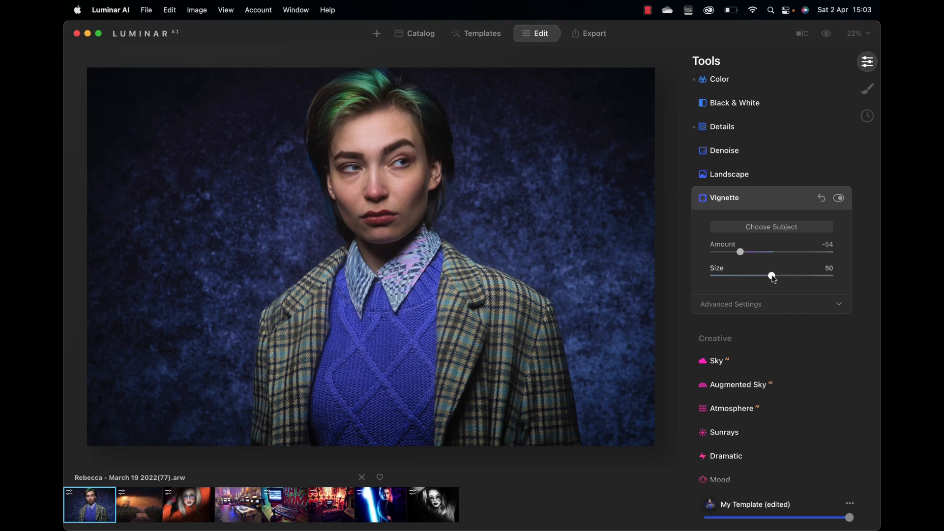
Step: Set the Vignette Size to 41 and place the vignette's subject center on the woman's face
left_click_drag(794, 283, 763, 285)
left_click(789, 228)
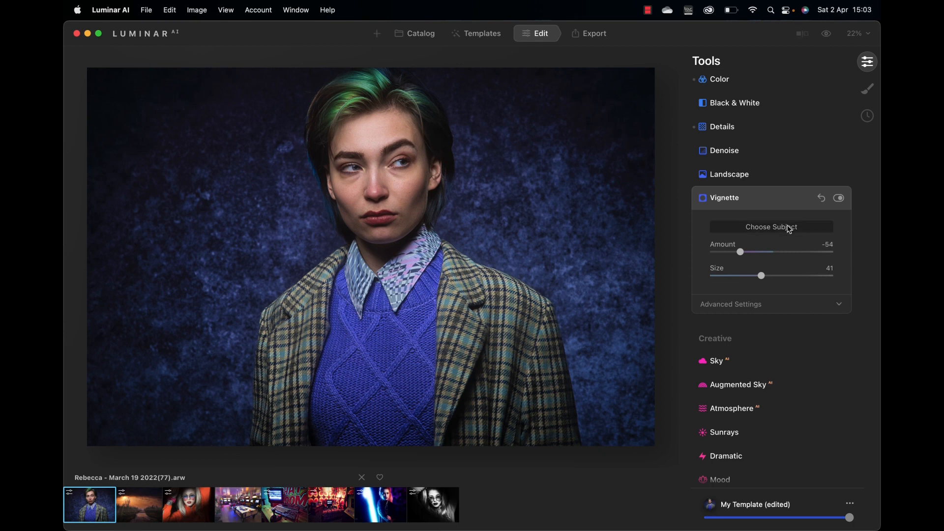
left_click(388, 352)
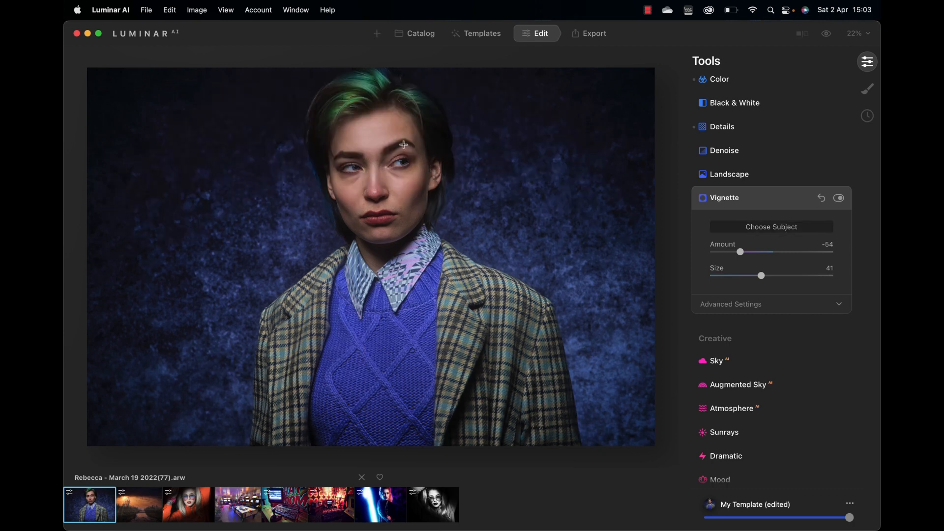
left_click(361, 136)
left_click(379, 217)
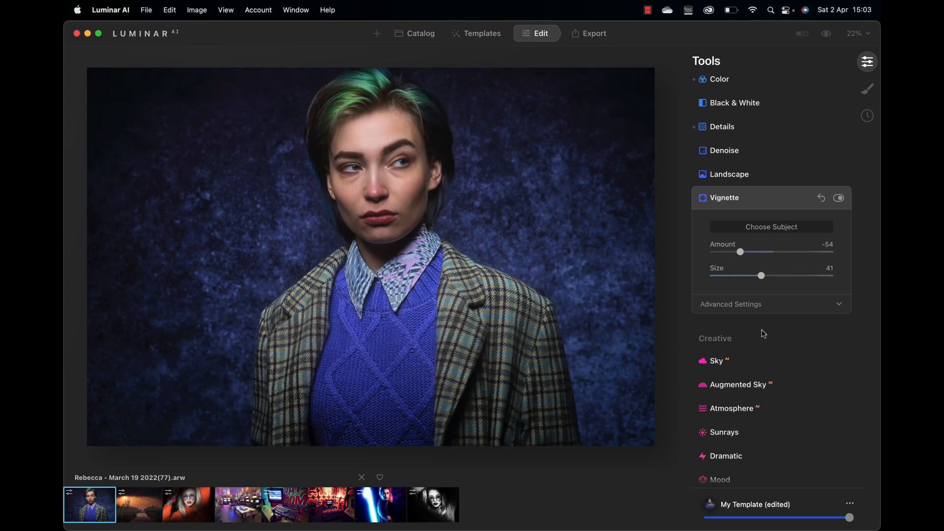
Step: Try an Atmosphere effect in Mist mode with Amount 23 and Depth 84
scroll(759, 347, "down", 2)
scroll(760, 350, "down", 1)
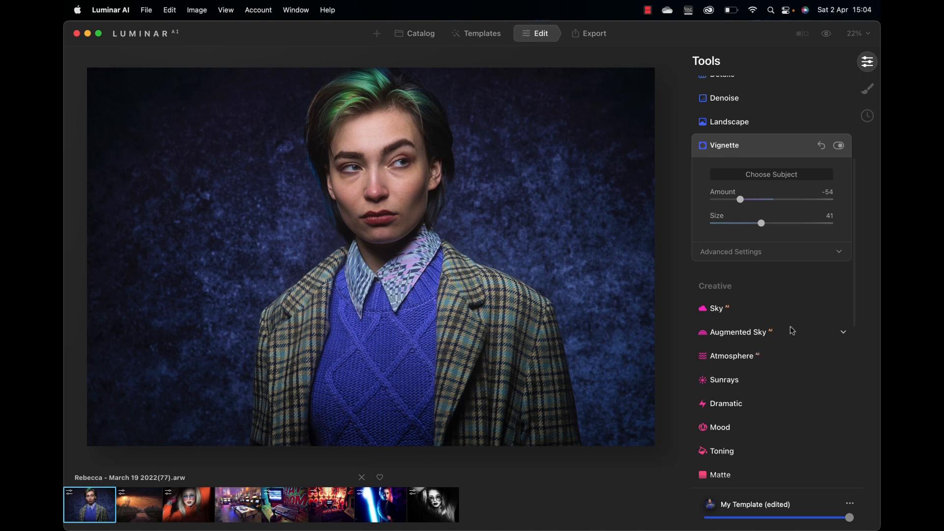
left_click(732, 356)
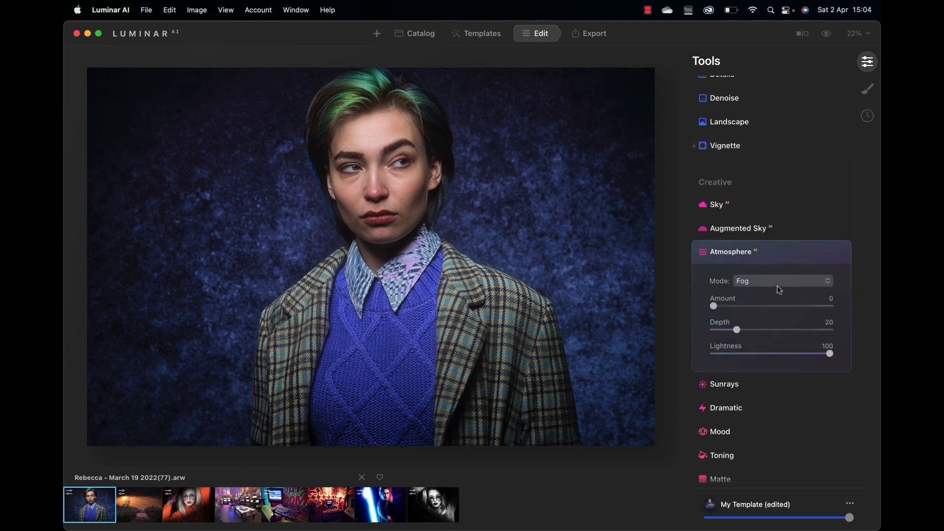
left_click(777, 285)
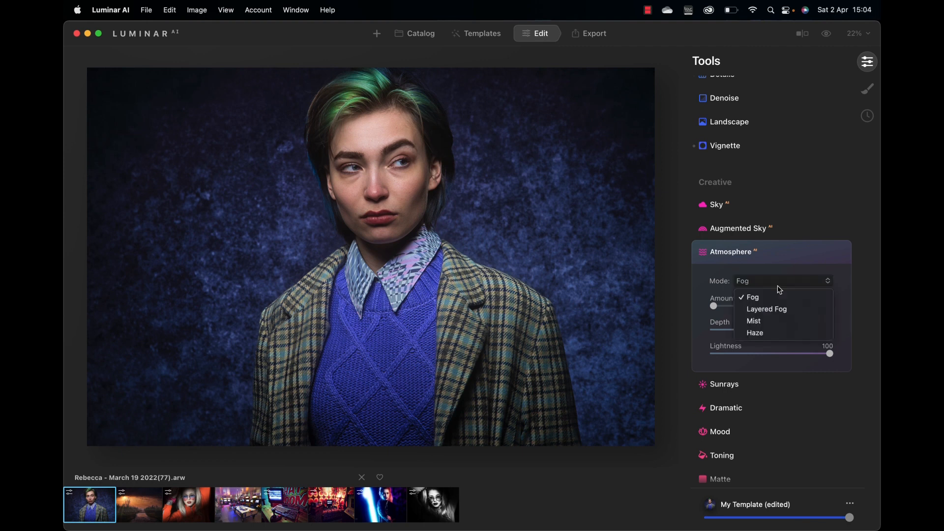
left_click(767, 322)
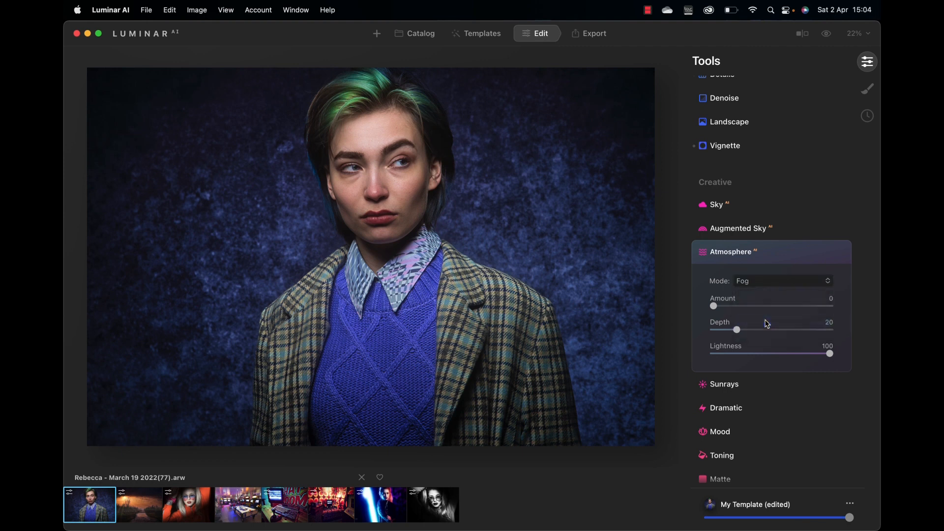
left_click_drag(716, 307, 834, 333)
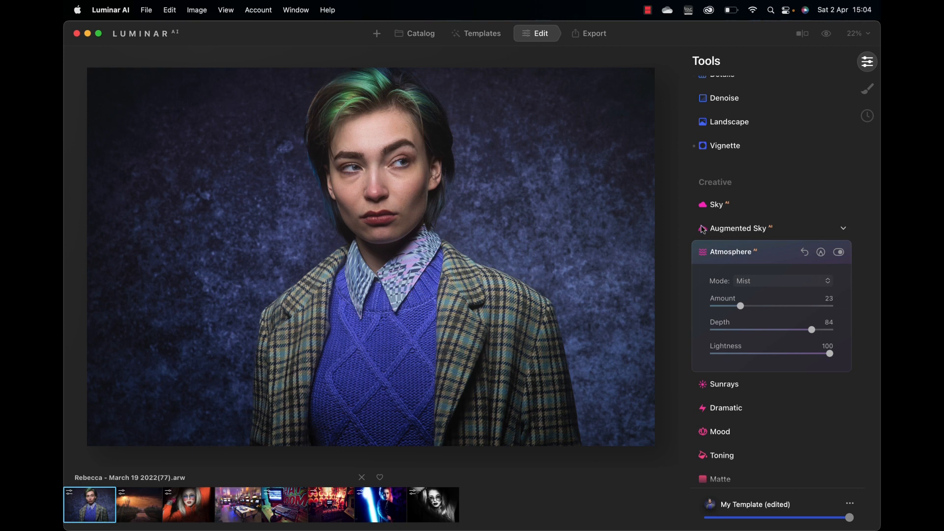
Step: Compare the portrait with and without the mist, and leave the Atmosphere effect switched off
left_click(839, 252)
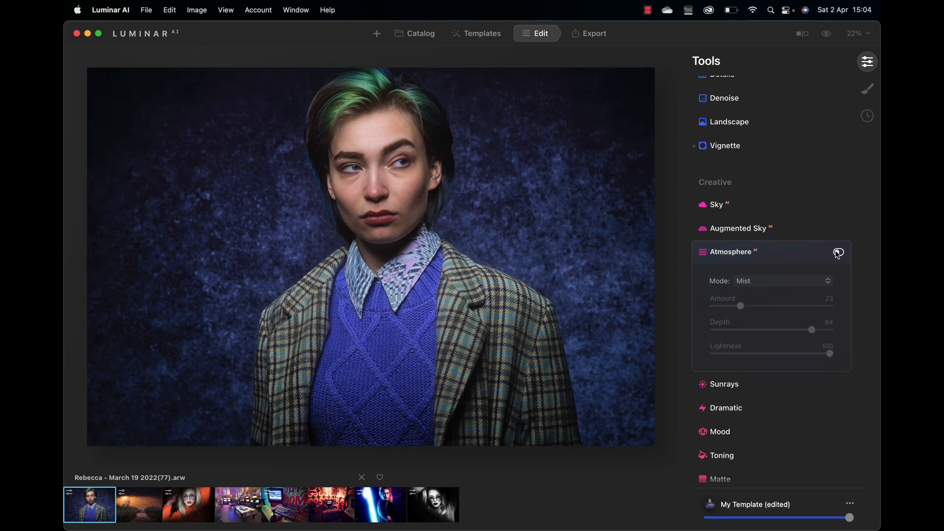
left_click(840, 253)
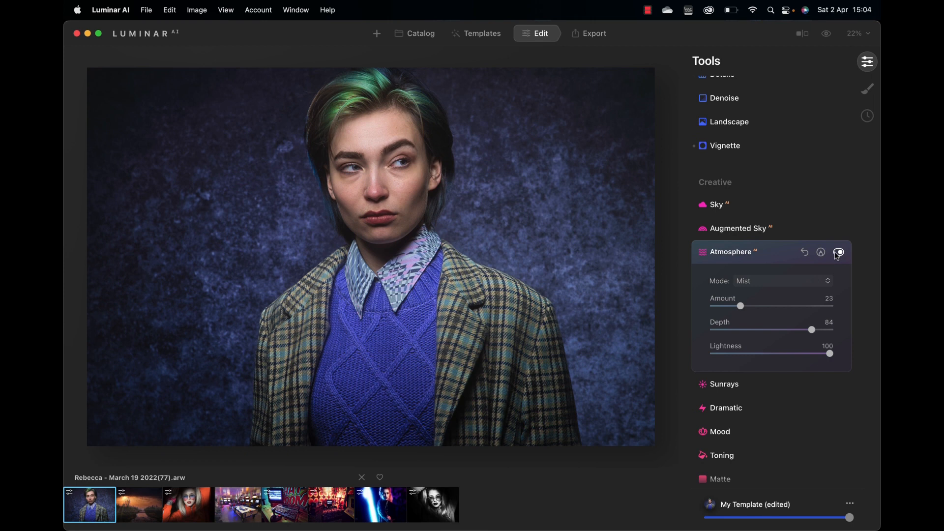
left_click(841, 253)
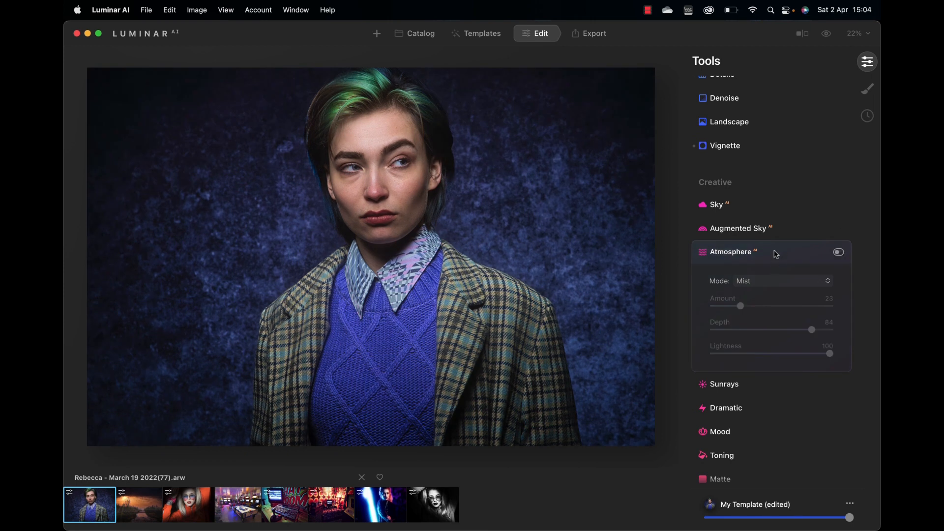
left_click(840, 253)
left_click(840, 253)
left_click(707, 256)
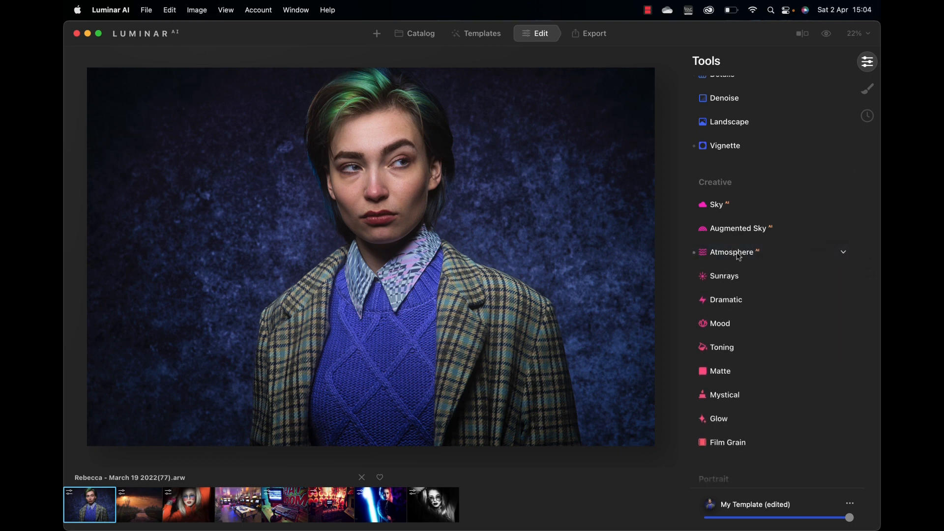
Step: Try the Dramatic effect on the portrait and return its Amount to 0
left_click(732, 301)
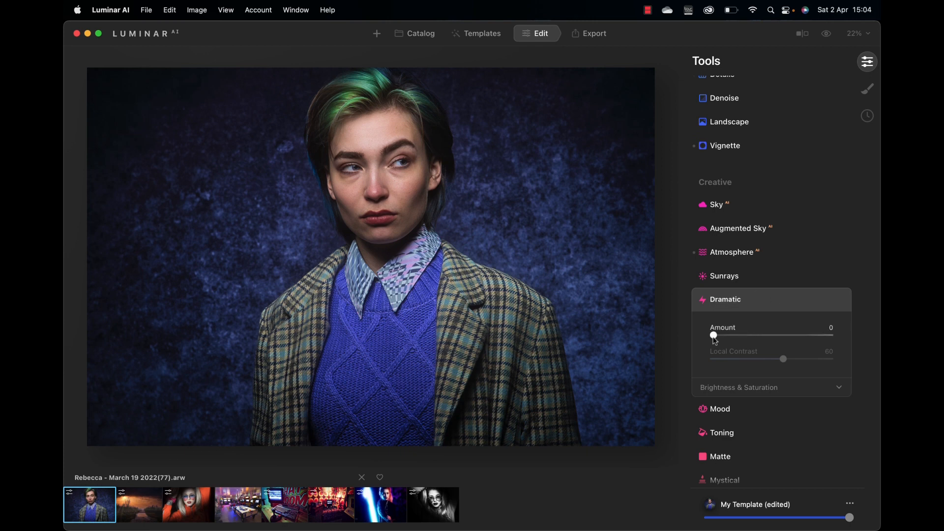
left_click_drag(714, 335, 698, 348)
Step: Preview the built-in Mood LUTs on the portrait one after another, from Anaheim through Venus
scroll(775, 397, "down", 2)
left_click(727, 366)
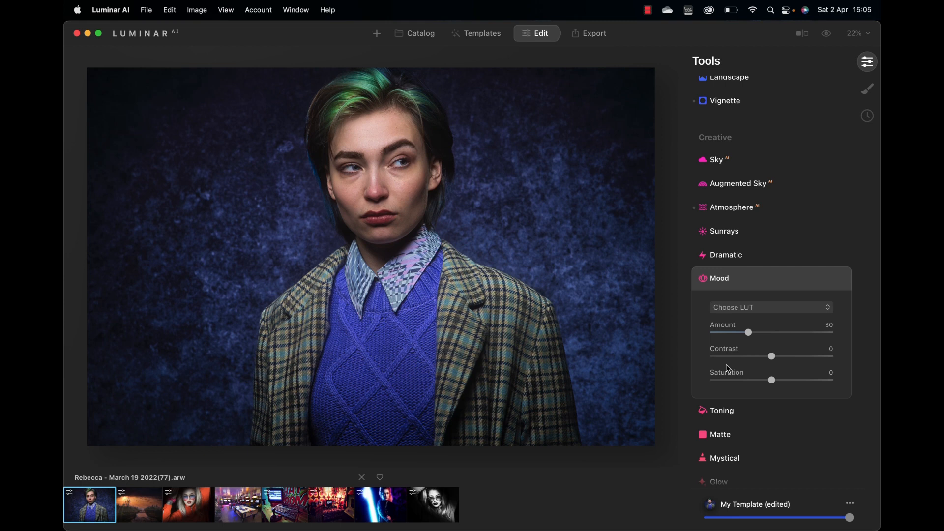
left_click(749, 309)
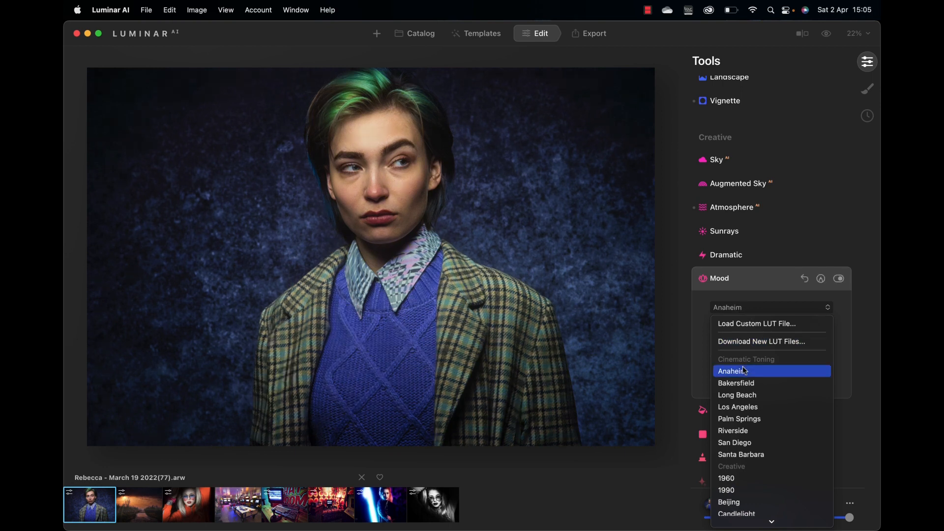
key("Down")
key("Down")
key("Down")
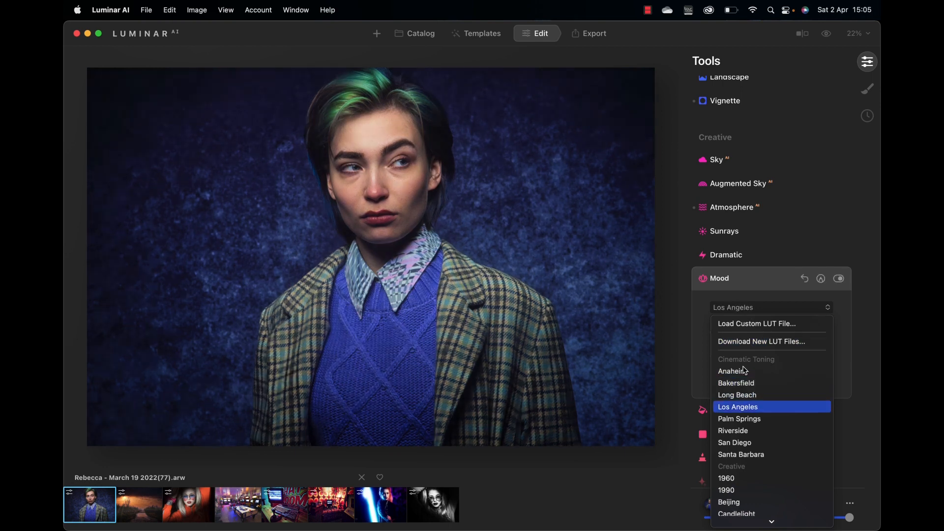
key("Down")
key("Down")
key("Down")
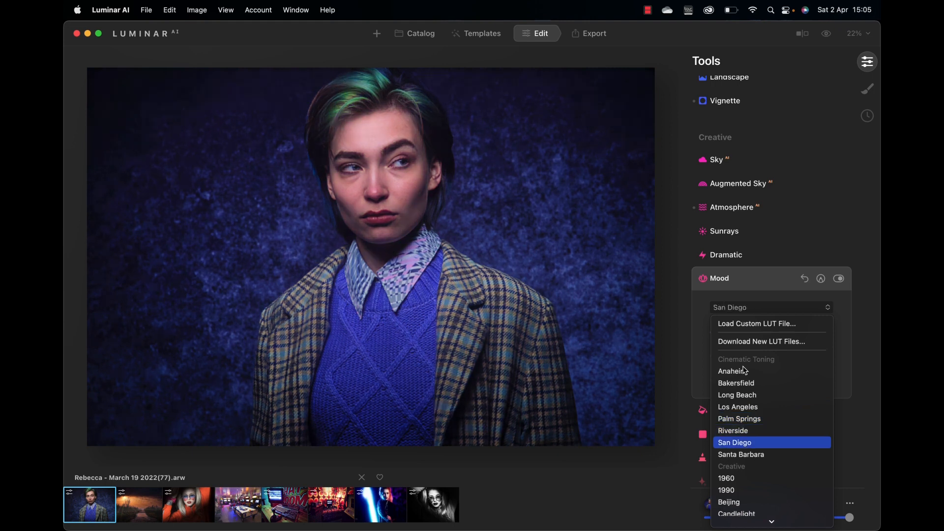
key("Down")
key("Down")
key("Down")
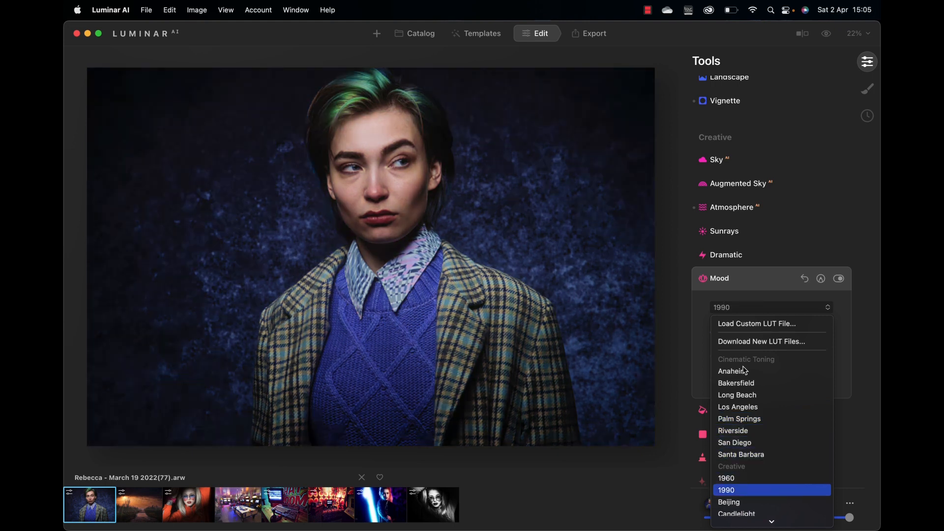
key("Down")
key("Down")
key("Down")
key("Down")
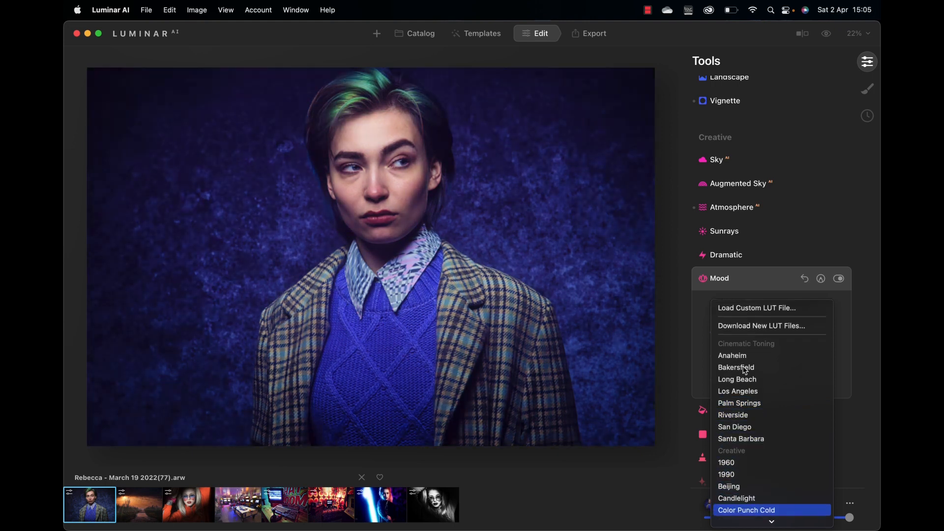
key("Down")
key("Down")
key("Down")
key("Down")
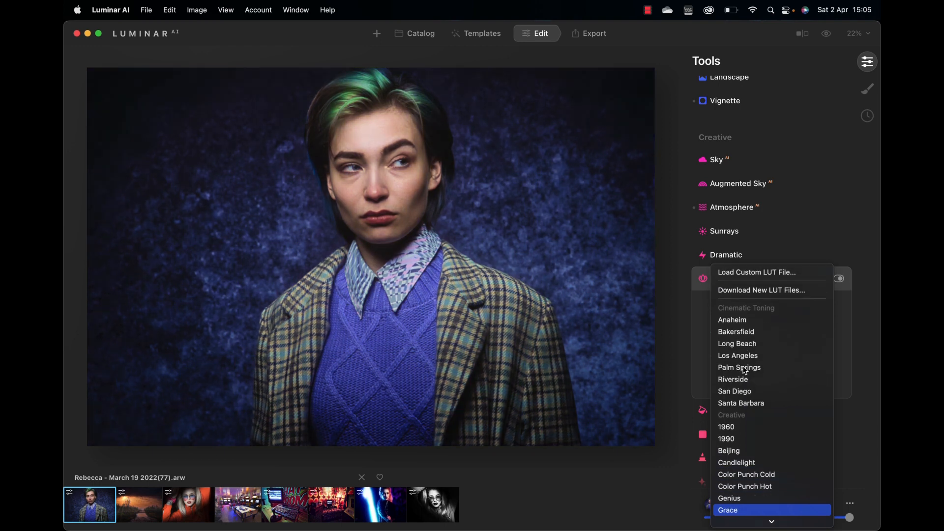
key("Down")
key("Down")
key("Down")
key("Down")
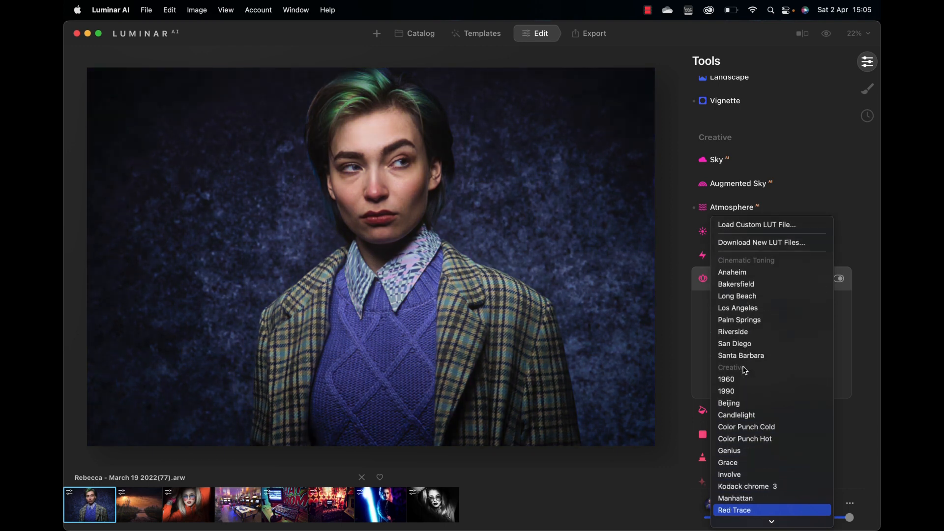
key("Down")
key("Down")
key("Down")
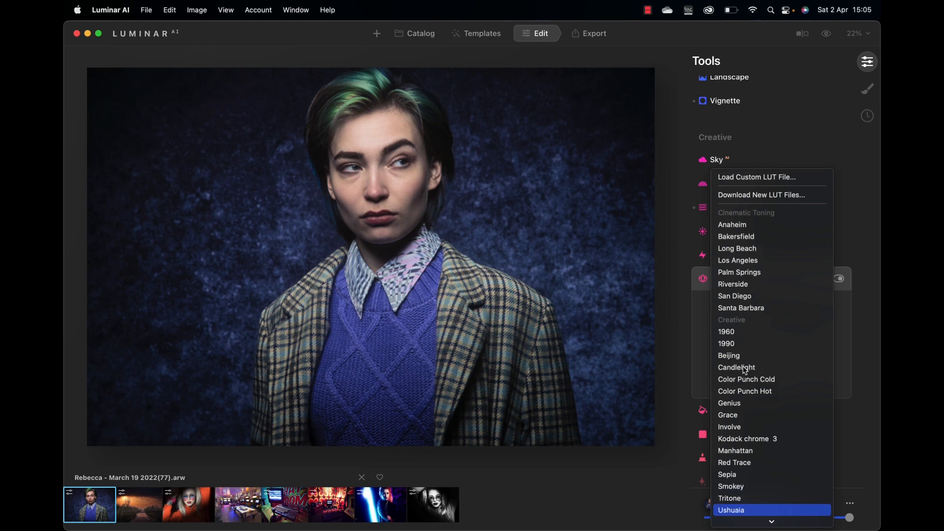
key("Down")
key("Down")
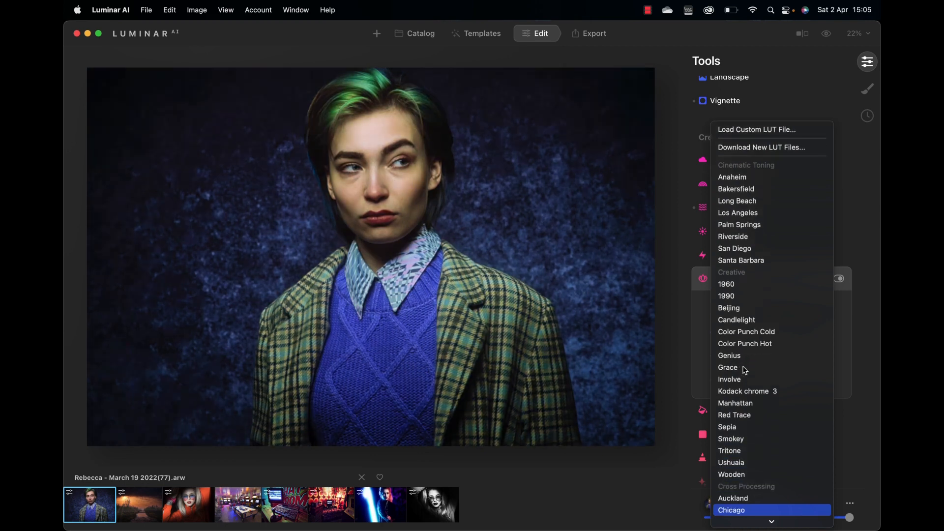
key("Down")
key("Down")
key("Down")
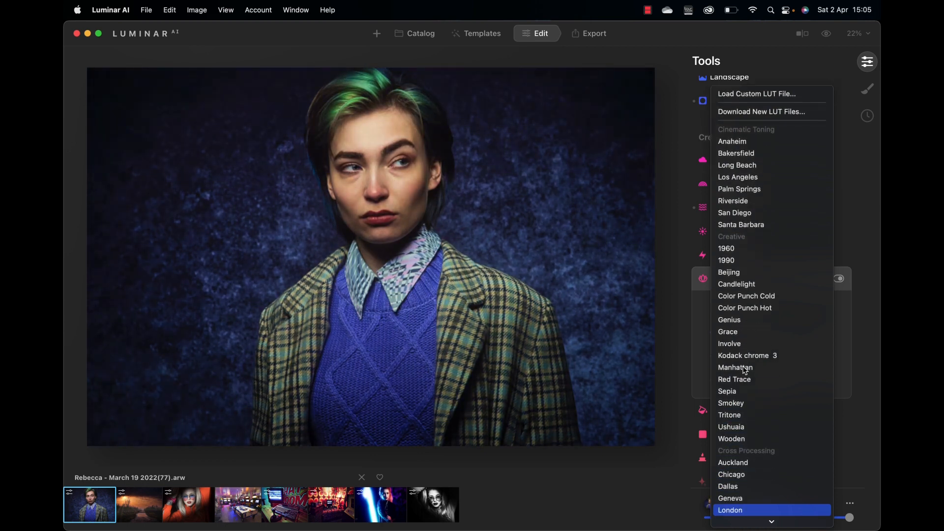
key("Down")
key("Down")
key("Down")
key("Down")
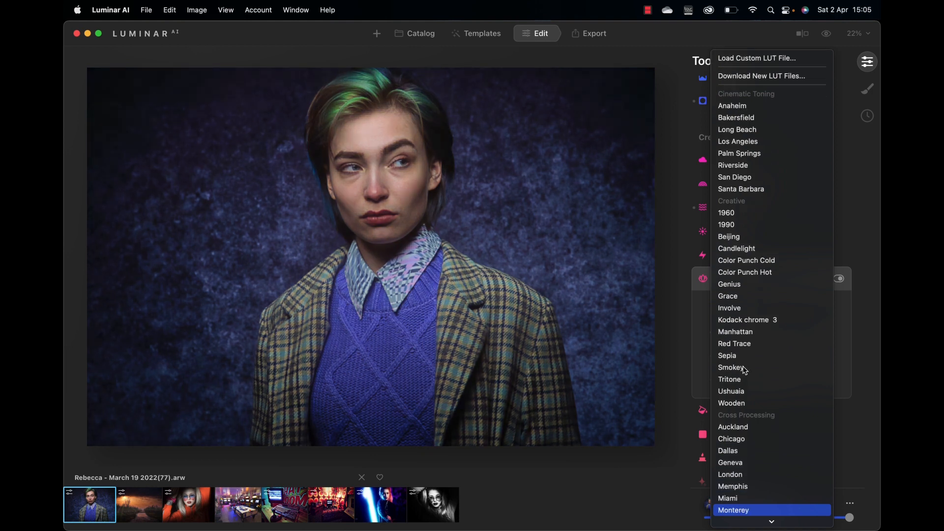
key("Down")
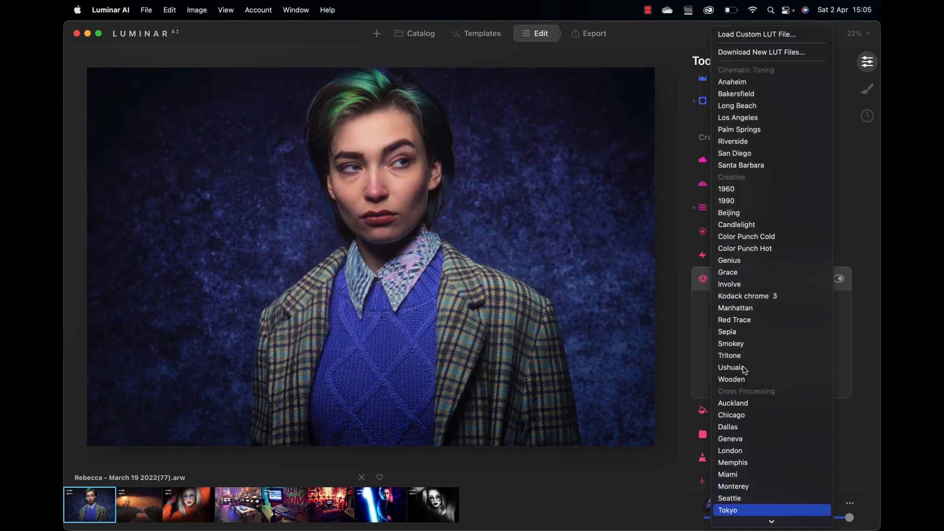
key("Down")
key("Down")
key("Down")
key("Down")
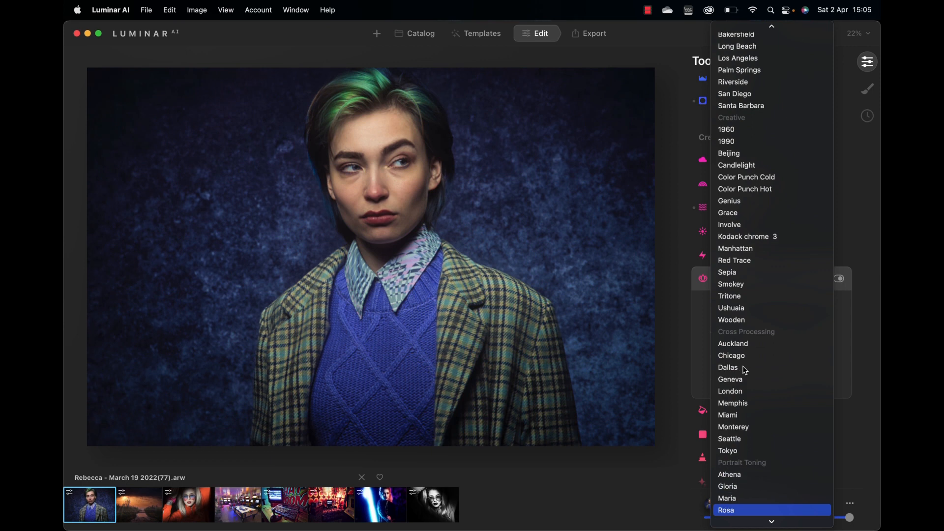
key("Down")
key("Down")
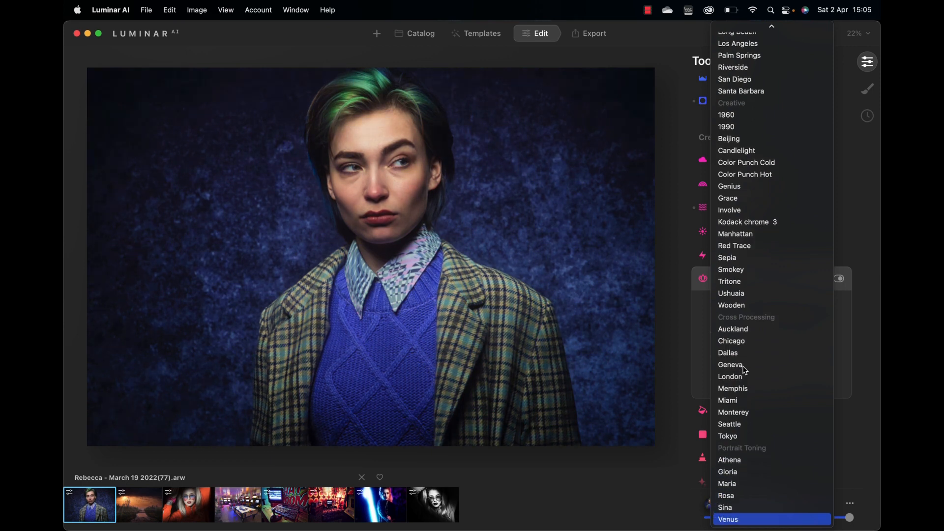
Step: Apply the Palm Springs LUT with Amount 26, Contrast -1 and Saturation -7, and compare the edit with the original photo
scroll(757, 238, "up", 5)
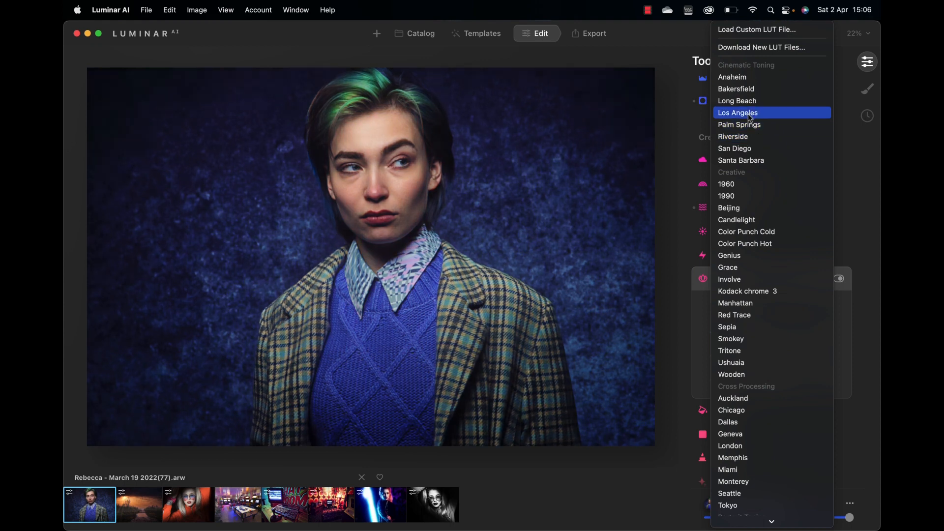
left_click(749, 126)
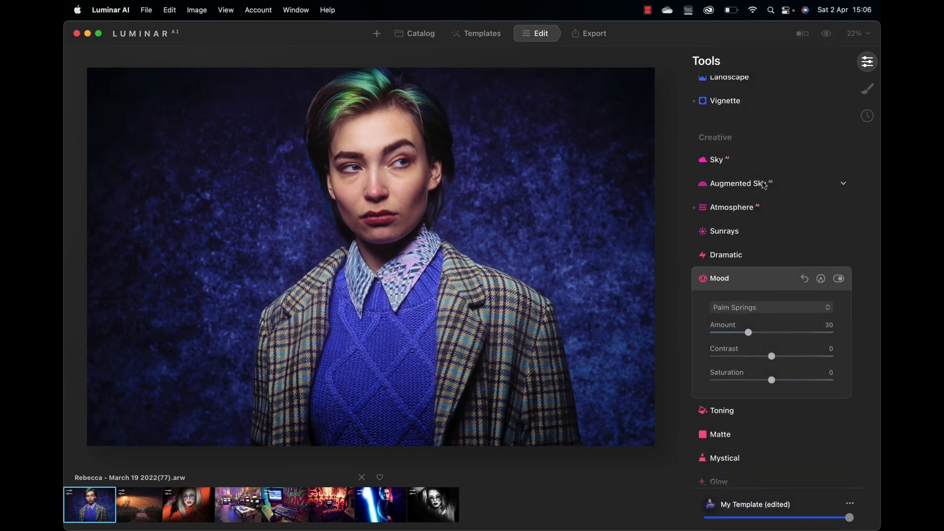
left_click_drag(748, 333, 770, 385)
left_click_drag(758, 334, 746, 334)
left_click(826, 33)
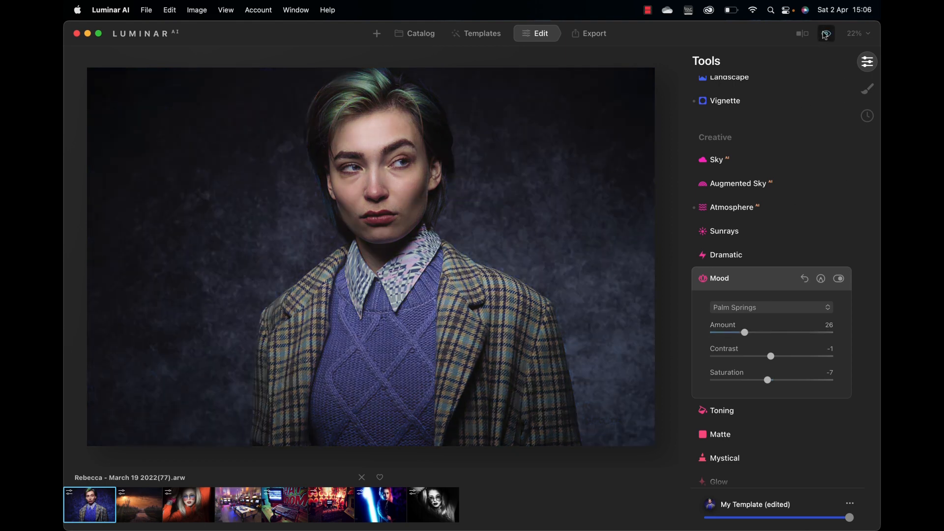
left_click(827, 34)
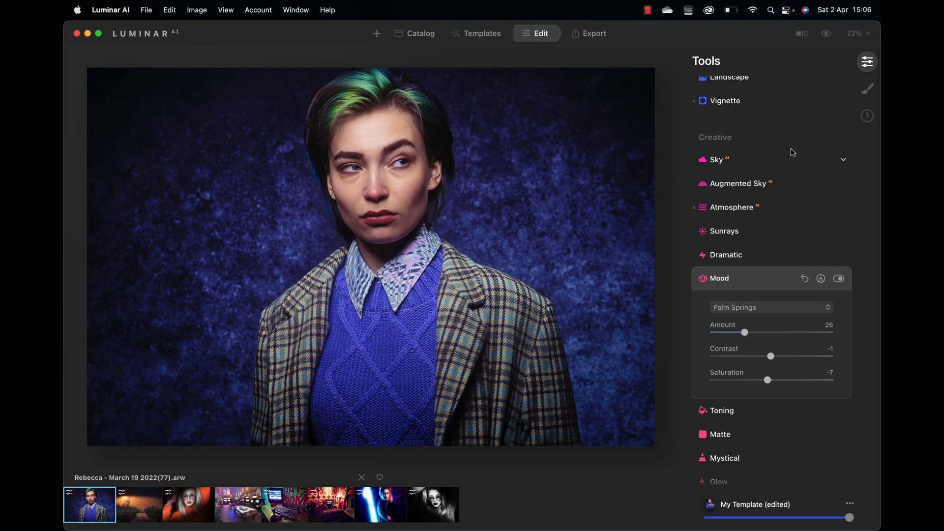
Step: Tone the portrait's highlights with Saturation 36 and Hue 67
left_click(725, 416)
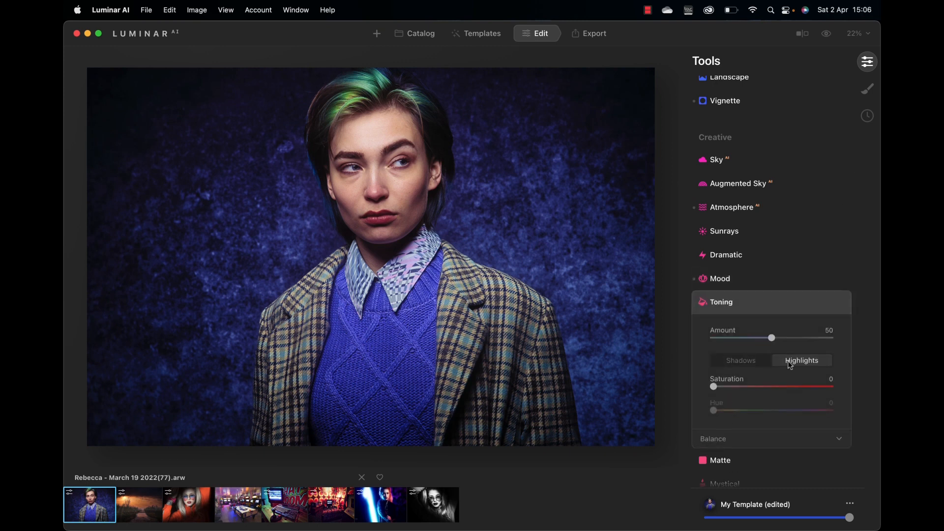
left_click_drag(714, 387, 764, 389)
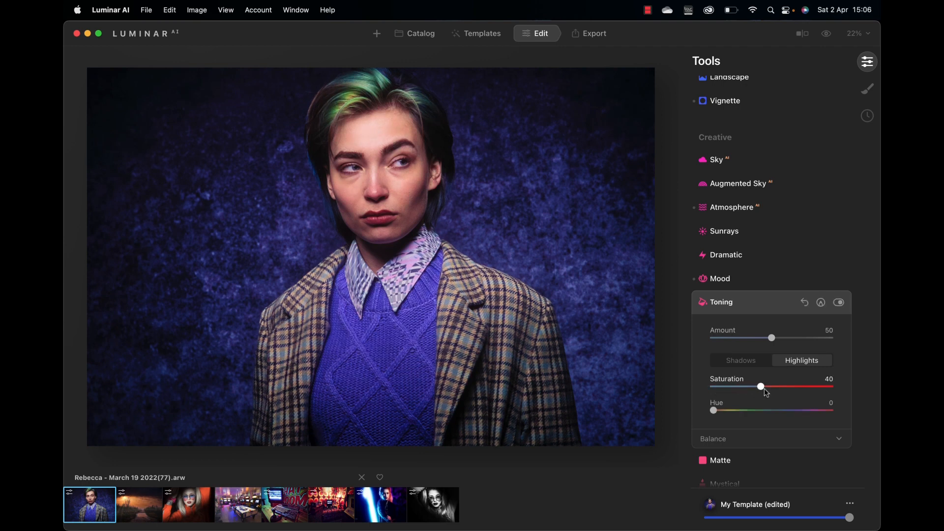
left_click_drag(713, 410, 757, 390)
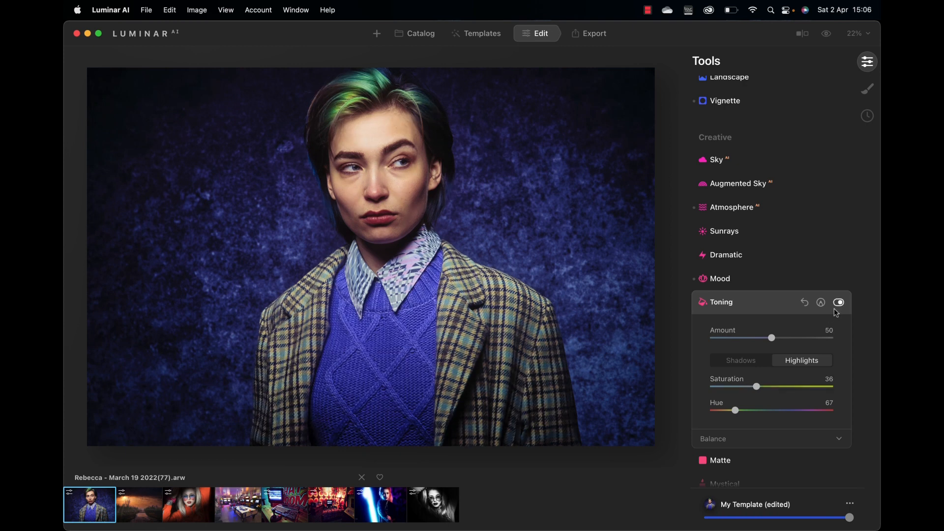
Step: Compare the portrait with and without Toning, and tone its shadows with Saturation 54 and Hue 243
left_click(839, 303)
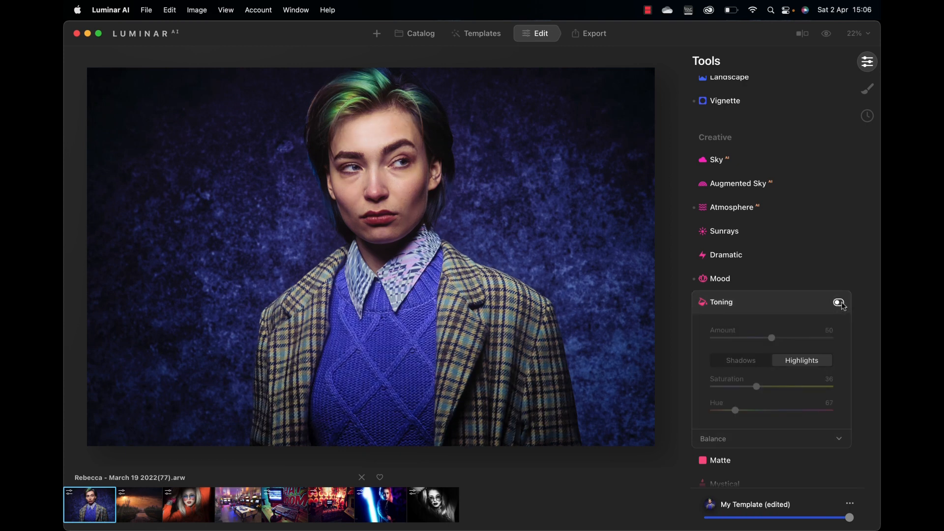
left_click(840, 303)
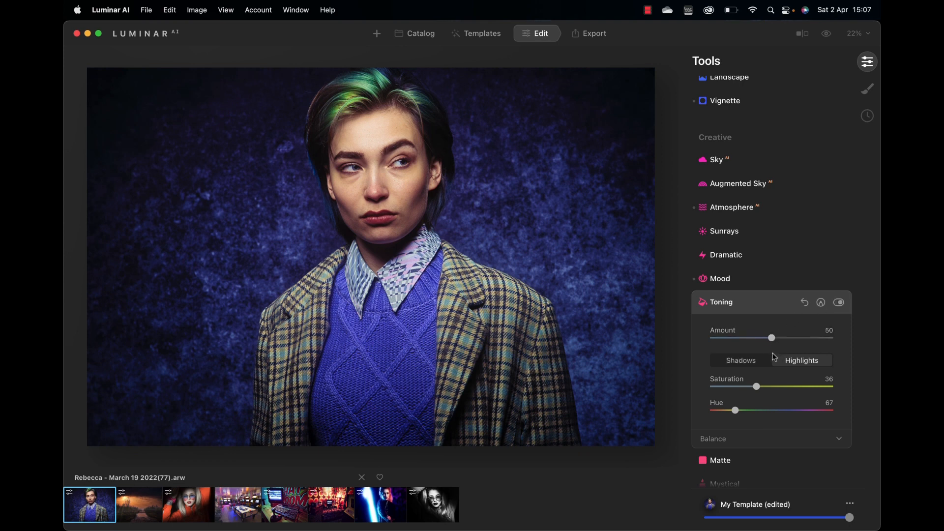
left_click(757, 365)
left_click_drag(714, 388, 735, 388)
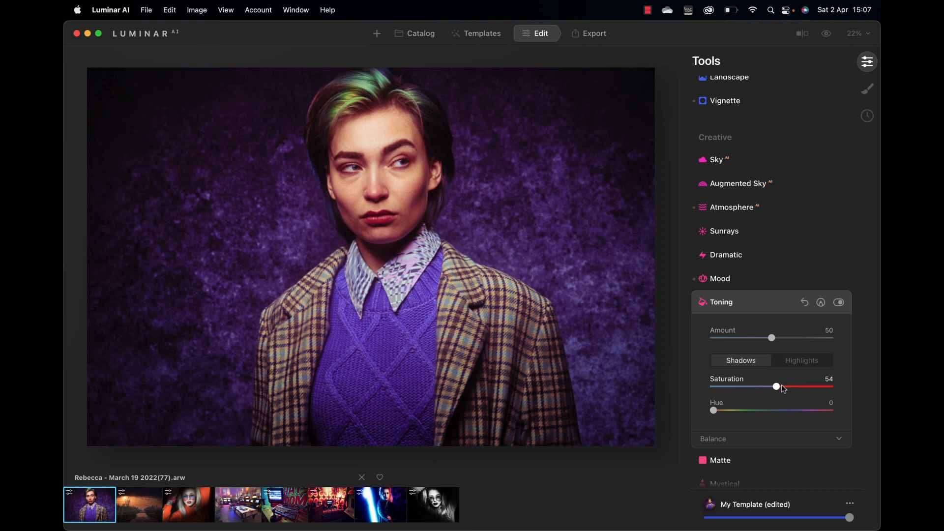
left_click_drag(713, 411, 801, 418)
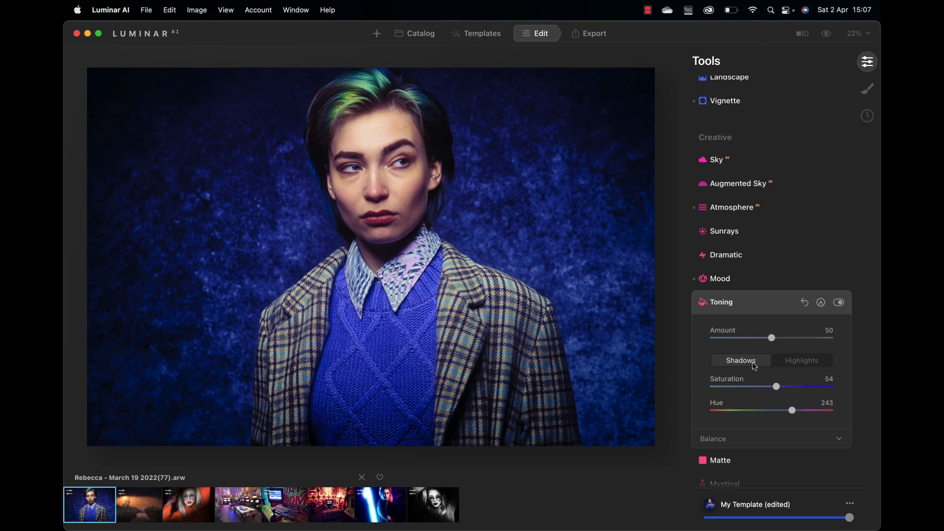
Step: Refine the highlight toning to Saturation 40 and Hue 60, and compare the portrait with and without Toning
left_click(800, 362)
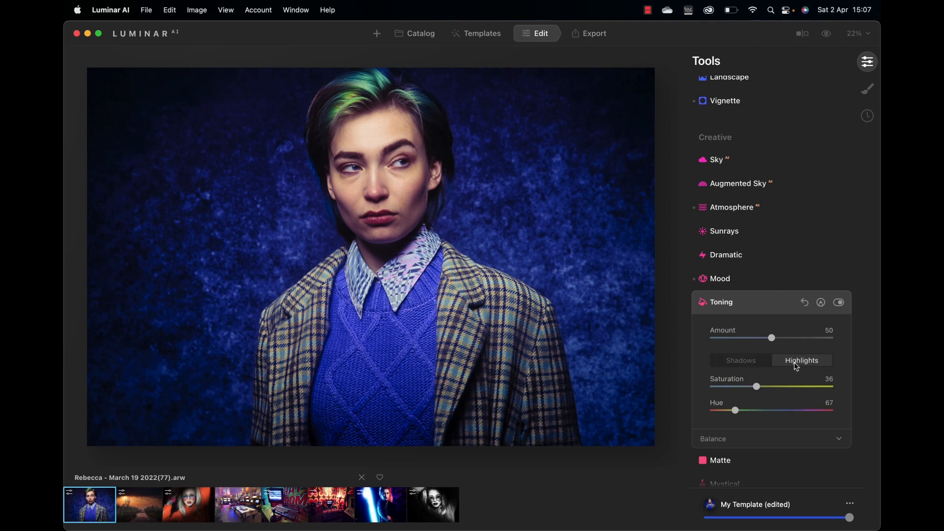
left_click_drag(757, 387, 733, 412)
left_click(839, 303)
left_click(839, 302)
Step: Try the Matte effect on the portrait at Amount 57 and return its Amount to 0
scroll(827, 245, "down", 5)
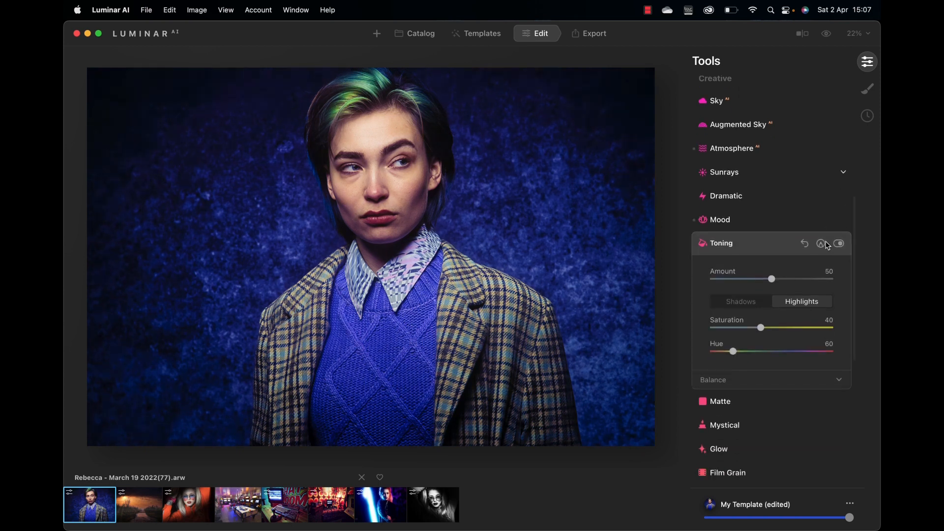
left_click(721, 297)
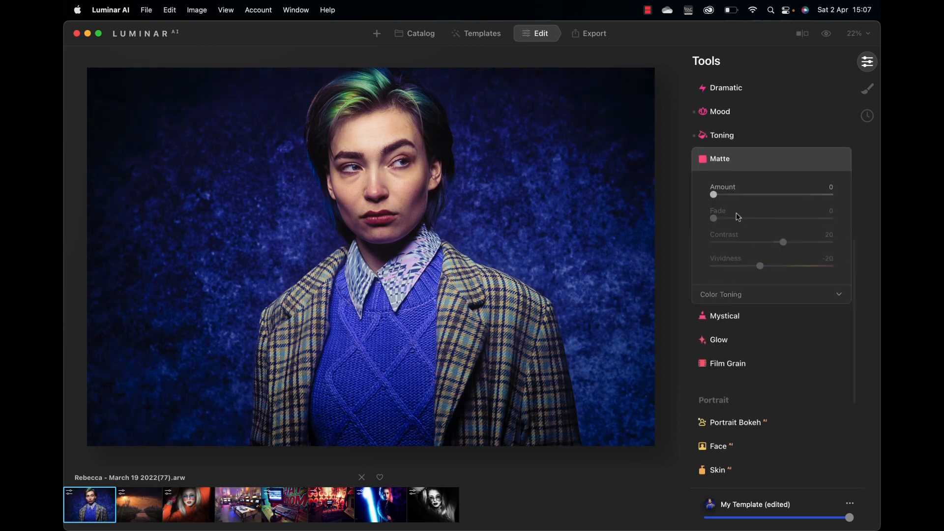
left_click(783, 196)
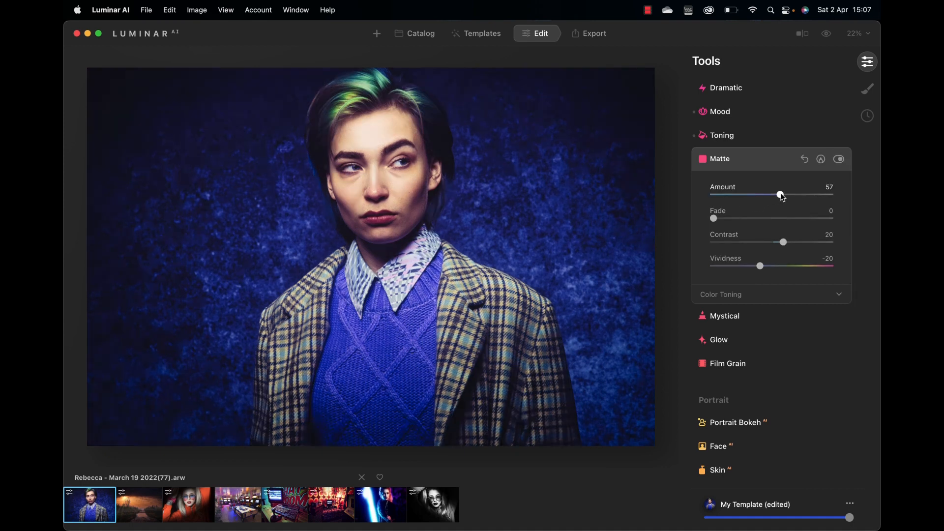
left_click_drag(782, 196, 696, 197)
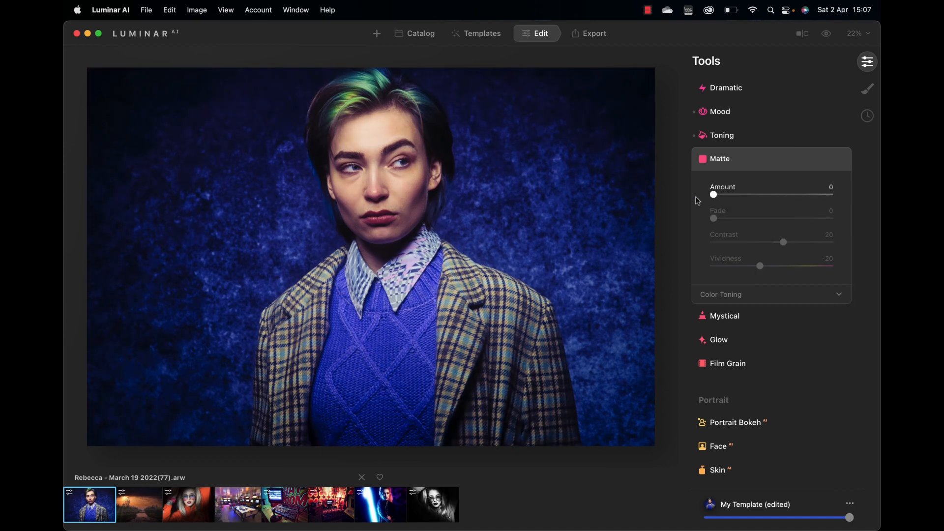
Step: Apply the Mystical effect with Amount 41, Shadows 38 and Smoothness 62, and compare the portrait with and without it
left_click(718, 317)
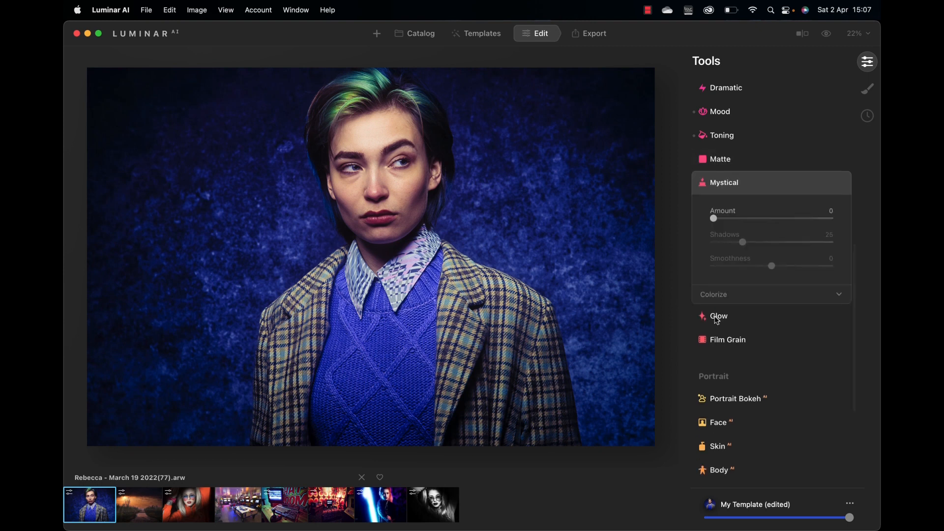
left_click(376, 156)
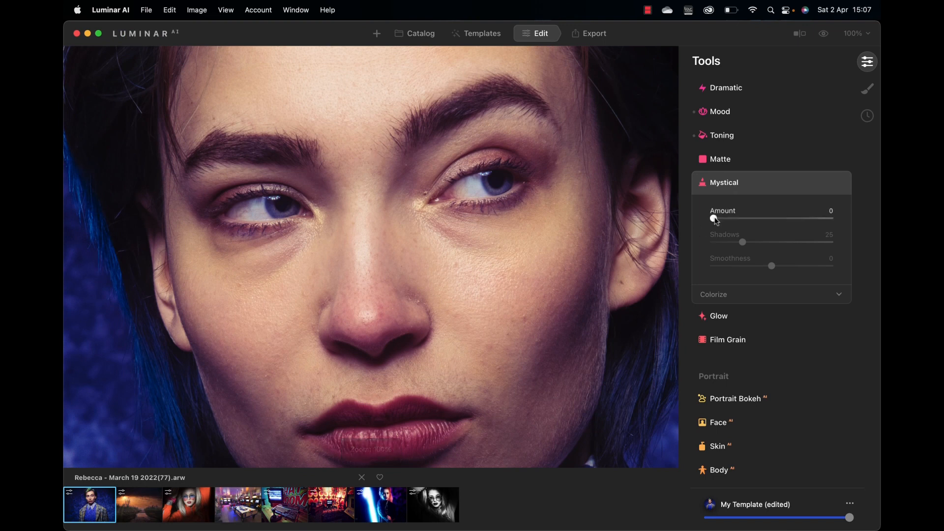
left_click_drag(716, 220, 808, 266)
mouse_move(748, 220)
left_mouse_down()
mouse_move(776, 221)
mouse_move(767, 222)
left_mouse_up()
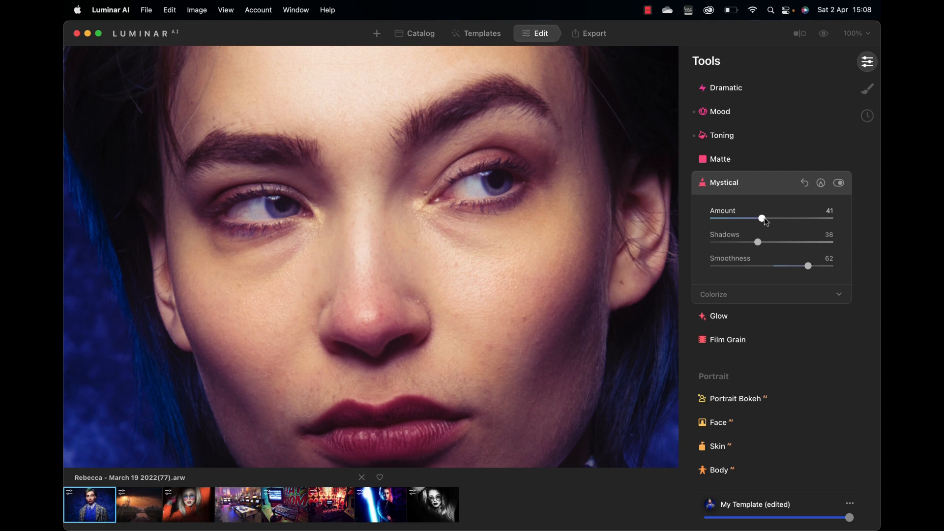
left_click(582, 252)
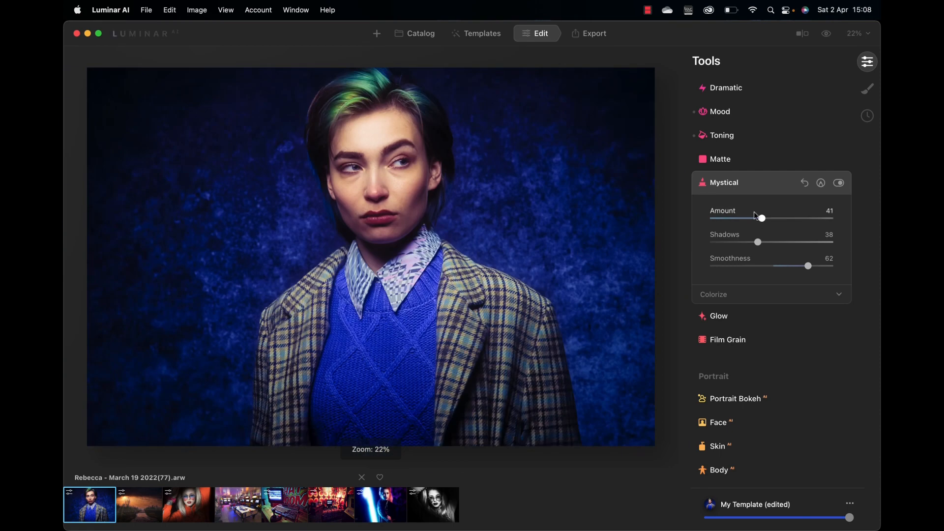
left_click(839, 184)
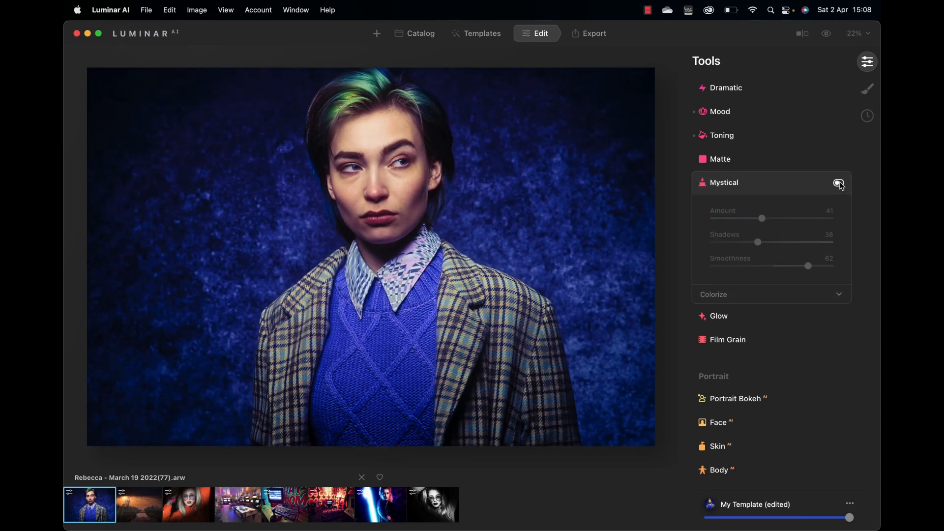
left_click(840, 183)
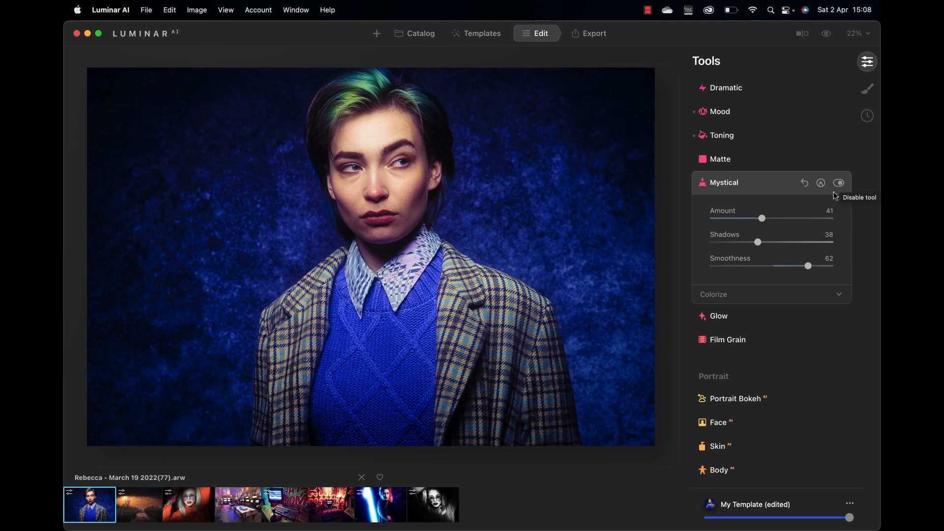
Step: Add a Soft Focus glow to the portrait with Amount 21, Softness 36 and Brightness 10
left_click(724, 318)
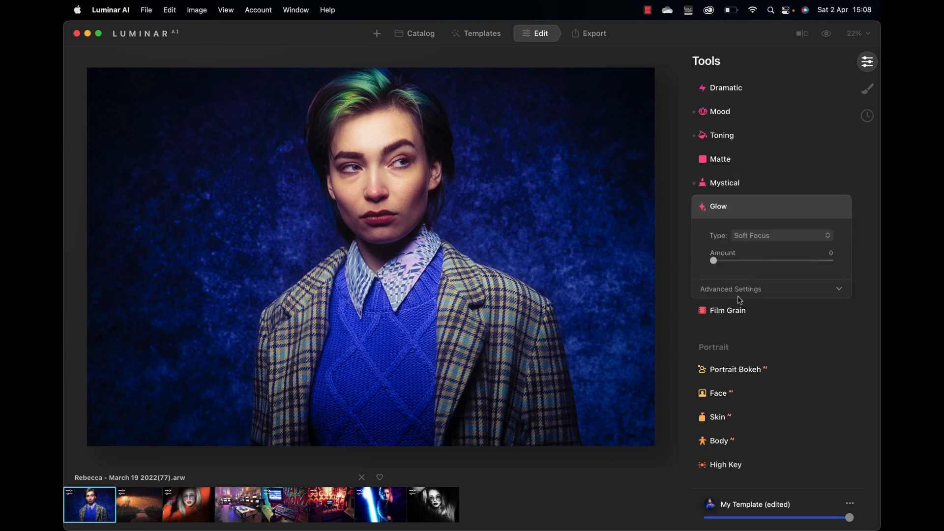
double_click(394, 155)
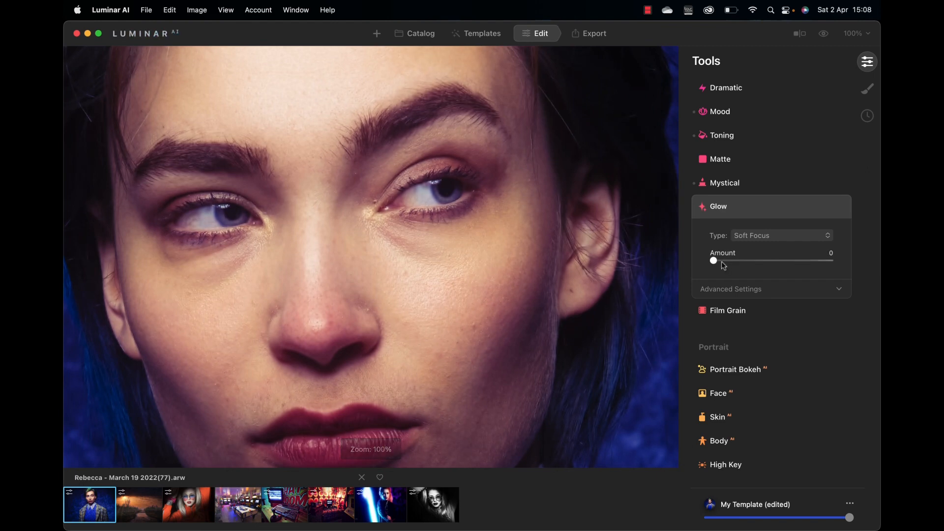
mouse_move(716, 263)
left_mouse_down()
mouse_move(772, 259)
mouse_move(704, 264)
mouse_move(728, 264)
mouse_move(720, 266)
left_mouse_up()
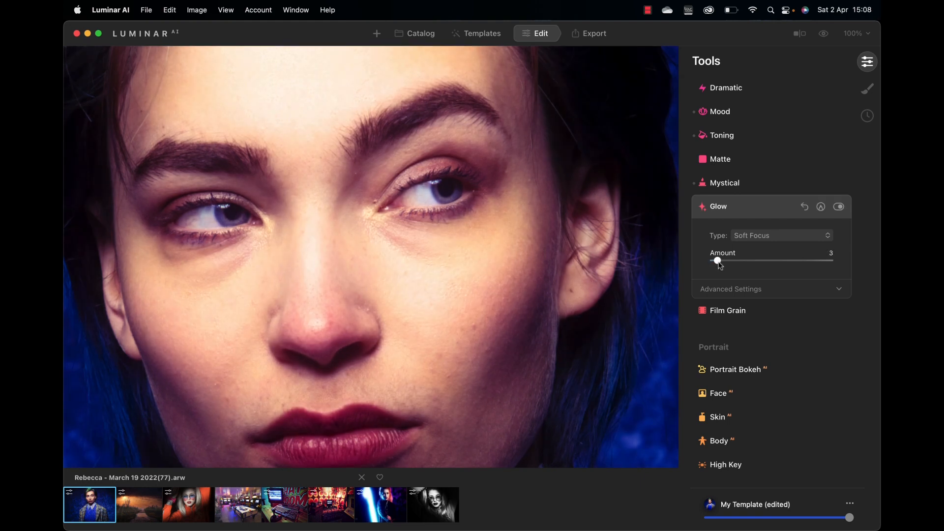
left_click(732, 294)
left_click_drag(732, 314, 778, 341)
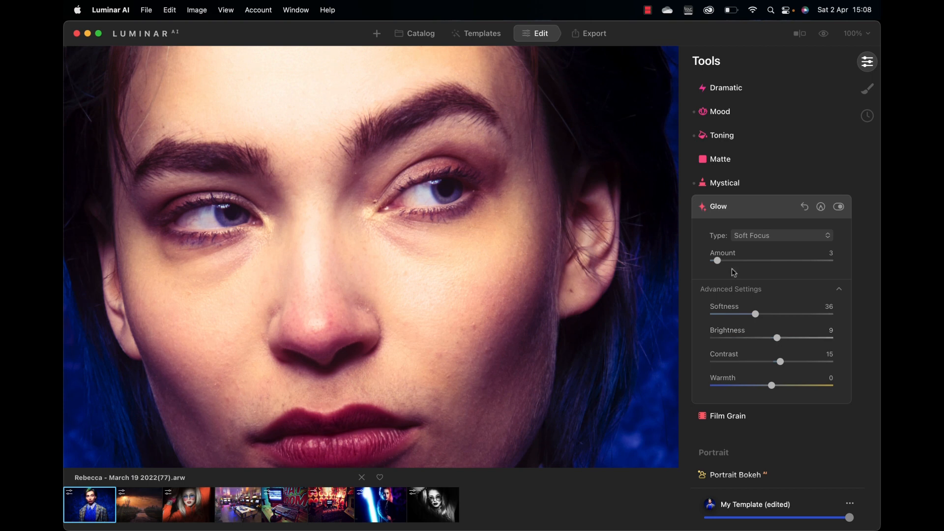
left_click_drag(722, 265, 778, 256)
mouse_move(781, 340)
left_mouse_down()
mouse_move(850, 333)
mouse_move(683, 354)
mouse_move(779, 348)
mouse_move(778, 341)
left_mouse_up()
left_click_drag(770, 262, 741, 262)
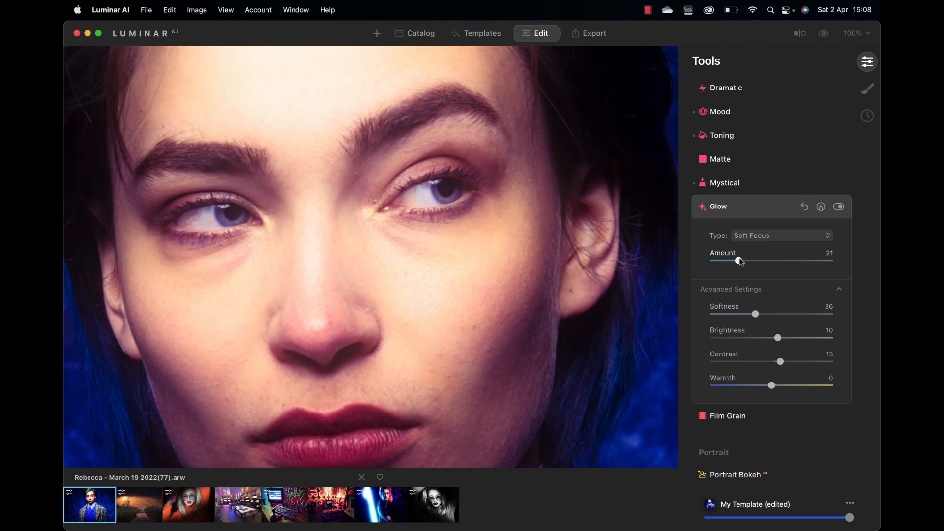
Step: Try the Glow type for the glow effect and switch back to Soft Focus
left_click(768, 236)
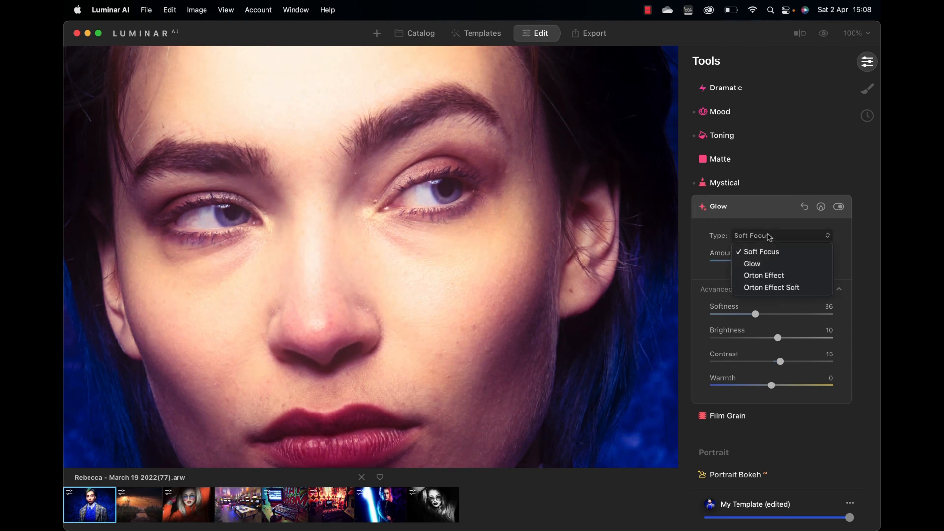
left_click(763, 265)
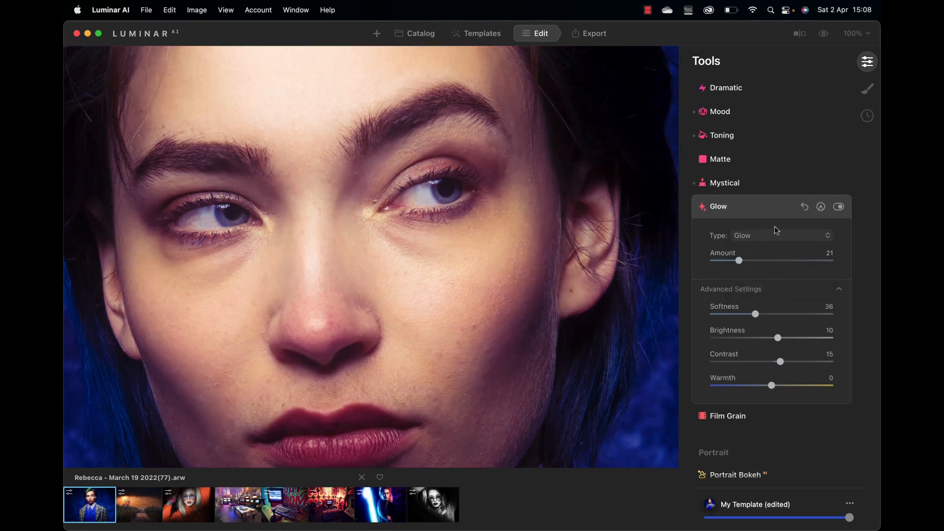
mouse_move(740, 263)
left_mouse_down()
mouse_move(792, 261)
mouse_move(741, 262)
left_mouse_up()
left_click(753, 240)
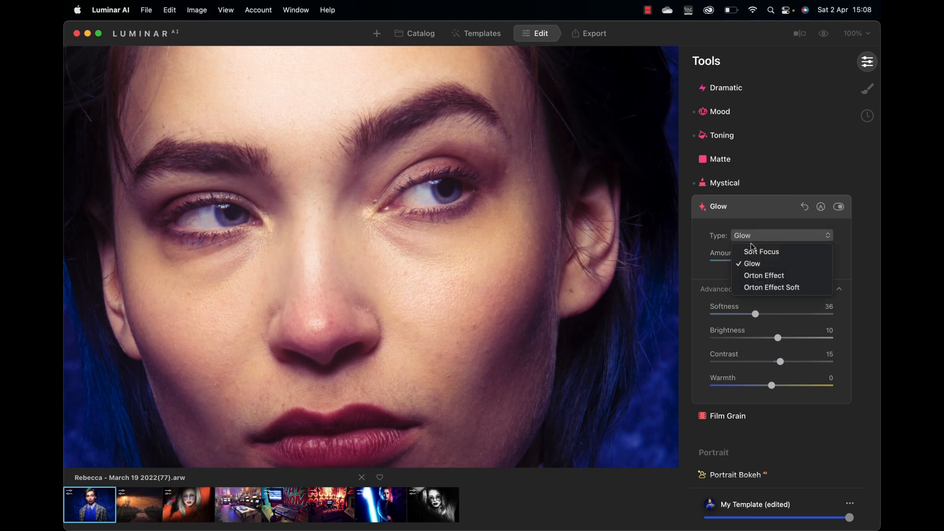
left_click(755, 251)
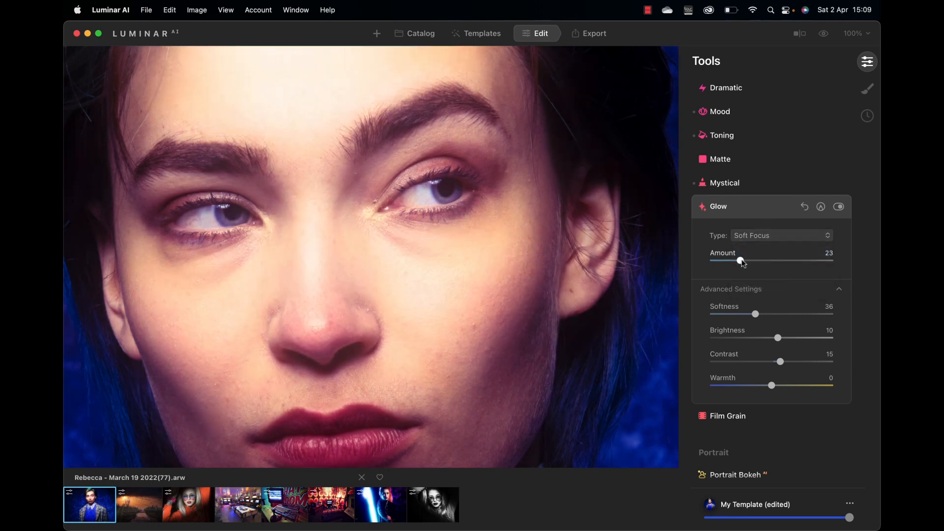
Step: Set the Soft Focus glow's Amount to 17 and compare the face with and without the effect
mouse_move(743, 264)
left_mouse_down()
mouse_move(716, 261)
mouse_move(737, 264)
left_mouse_up()
left_click(839, 209)
left_click(843, 208)
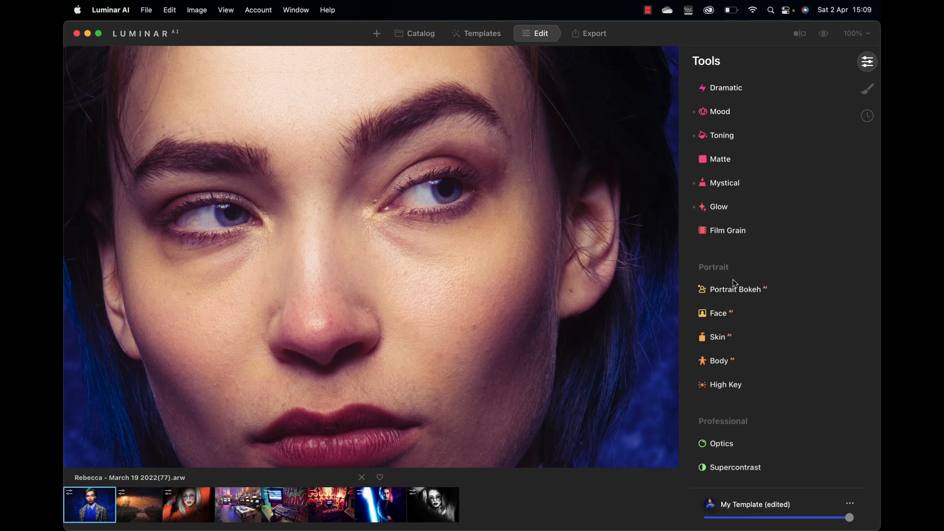
left_click(720, 207)
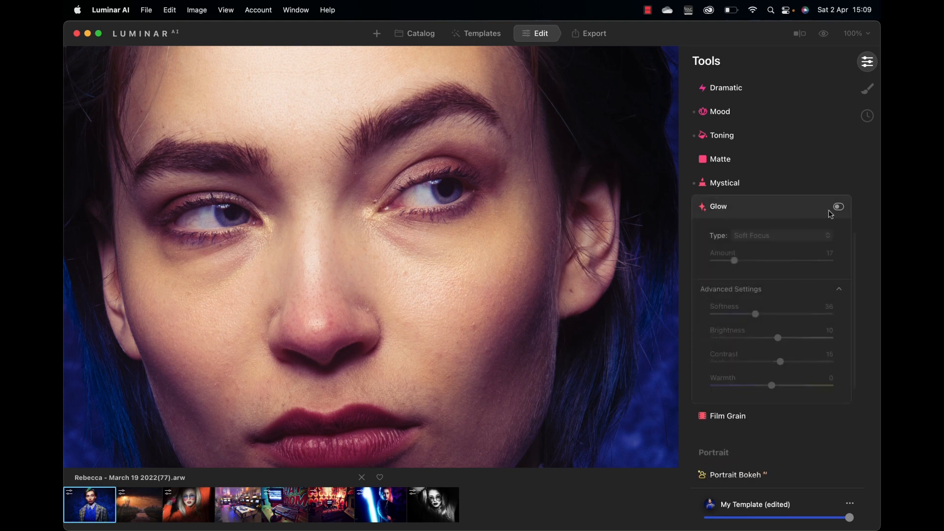
left_click(840, 207)
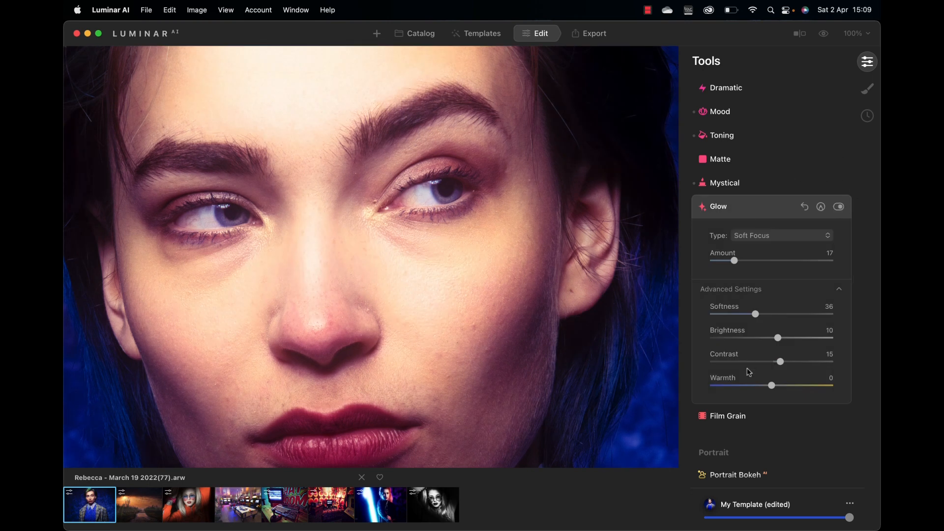
Step: Try Film Grain on the portrait with Amount 75, Size 69 and Roughness 63, and return its Amount to 0
left_click(746, 416)
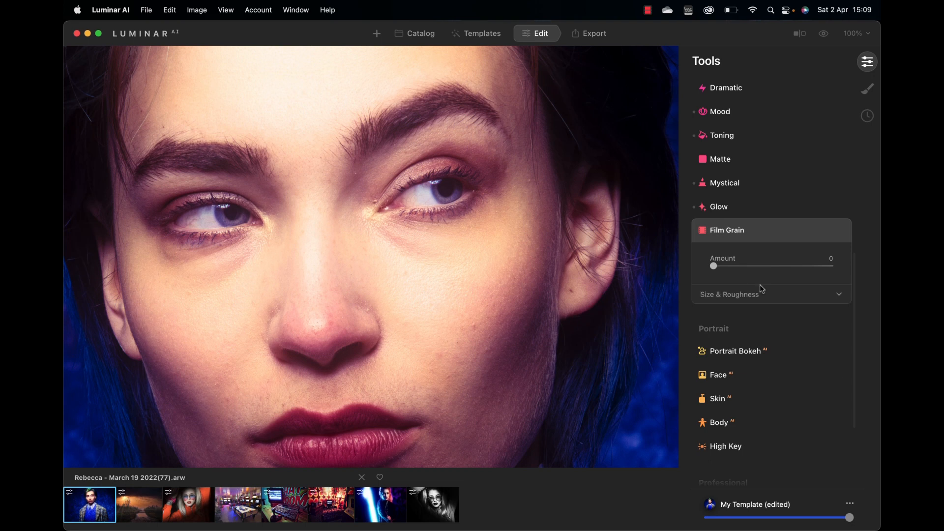
left_click_drag(714, 266, 767, 266)
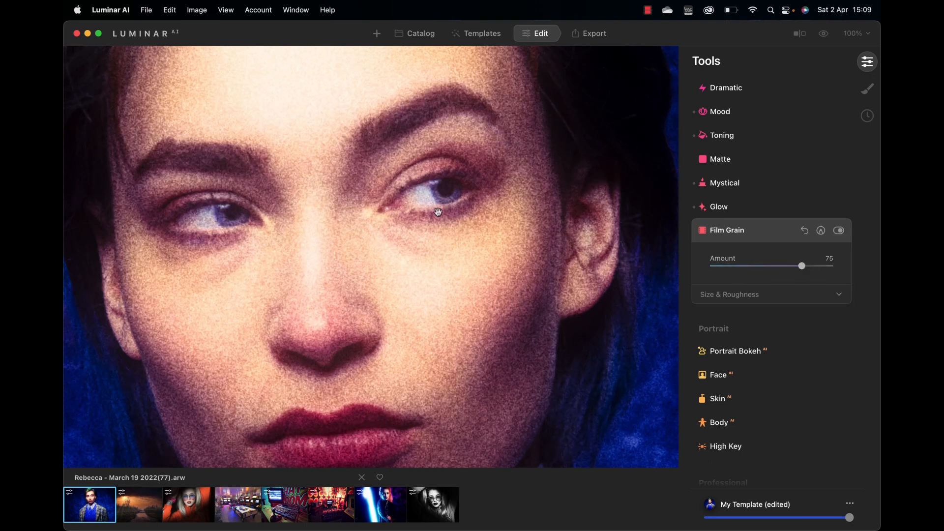
left_click(718, 295)
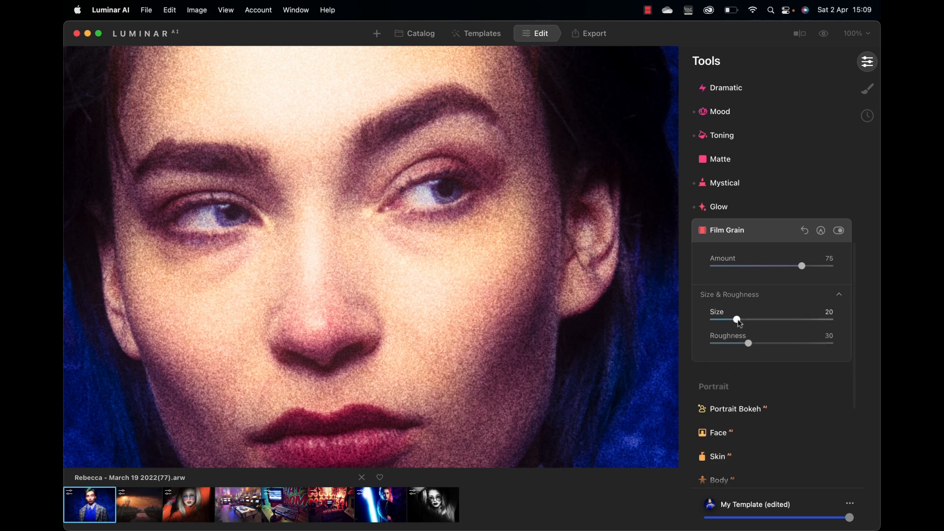
left_click_drag(737, 320, 785, 318)
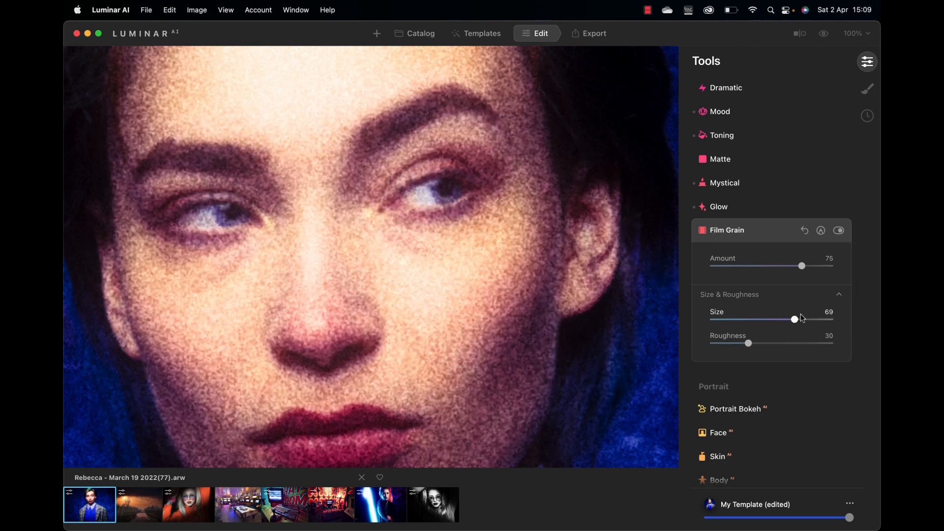
left_click_drag(749, 344, 788, 345)
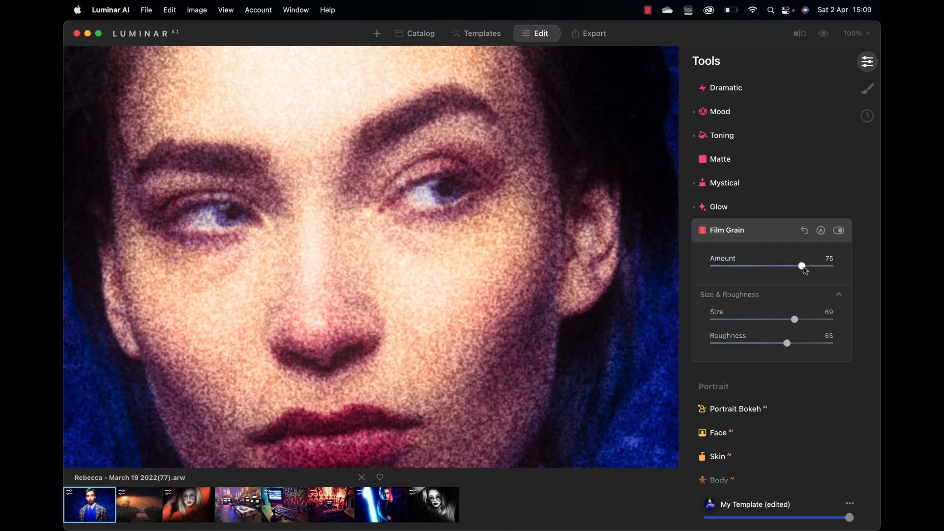
left_click_drag(803, 266, 726, 271)
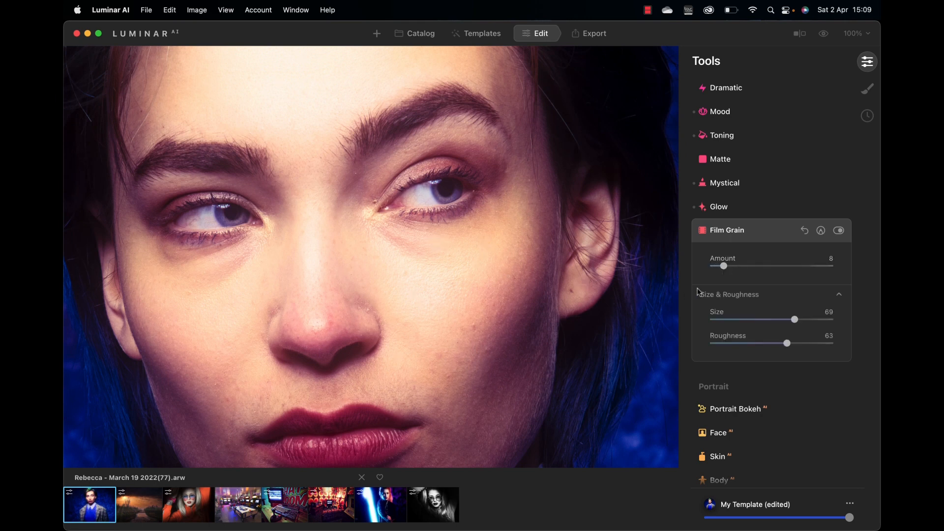
left_click_drag(724, 270, 701, 271)
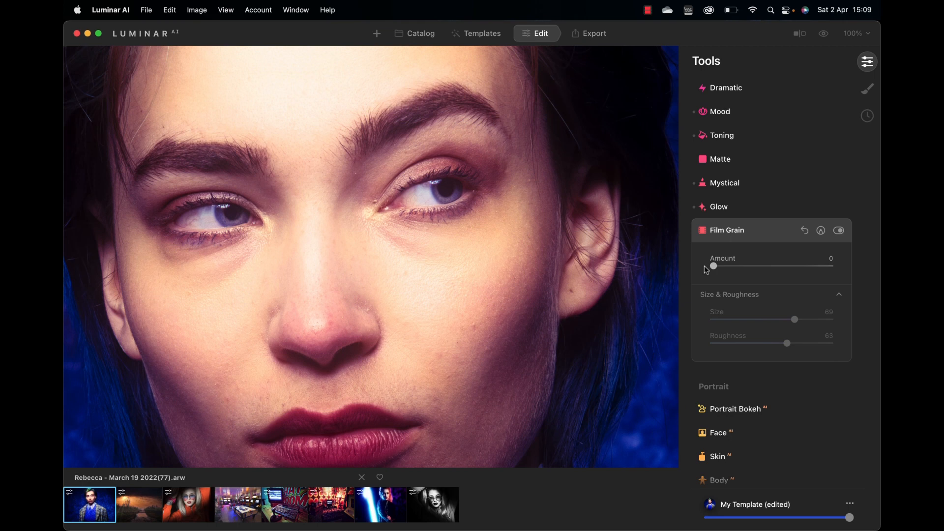
Step: Set the Enhance tool's Accent to 17 while checking the face up close
left_click(742, 412)
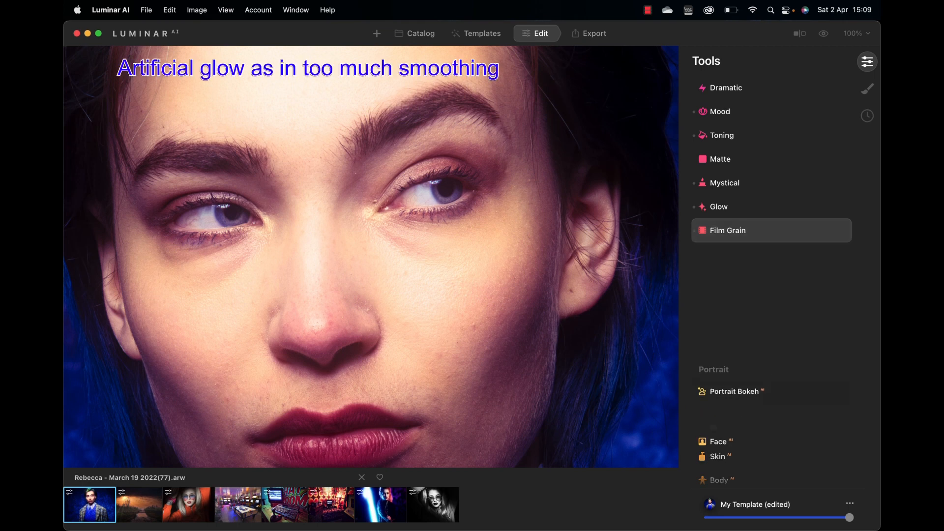
left_click(403, 251)
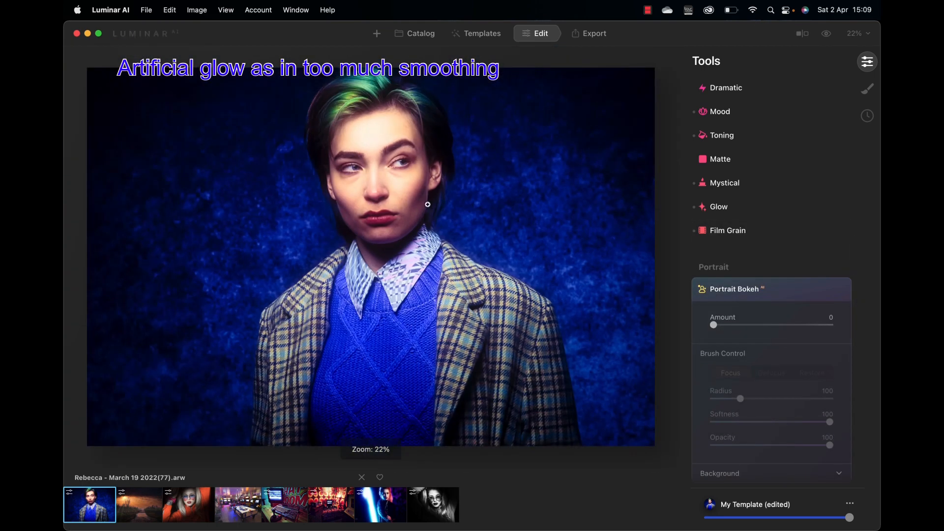
left_click(411, 187)
left_click_drag(411, 187, 534, 400)
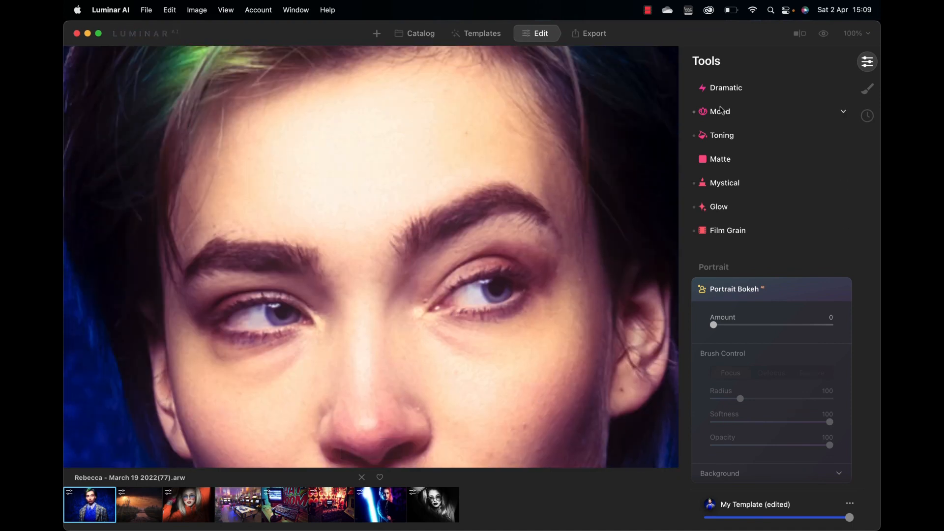
scroll(721, 108, "up", 10)
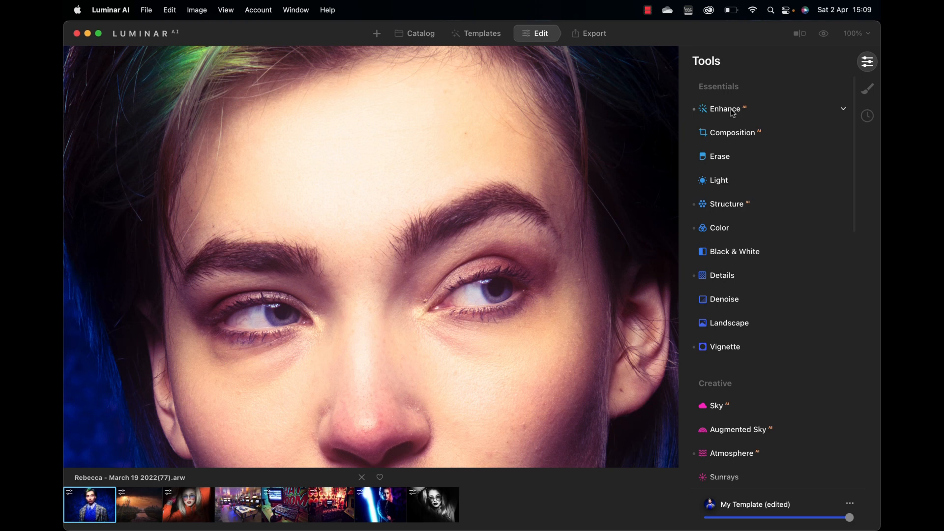
left_click(733, 113)
mouse_move(740, 146)
left_mouse_down()
mouse_move(721, 146)
mouse_move(734, 147)
left_mouse_up()
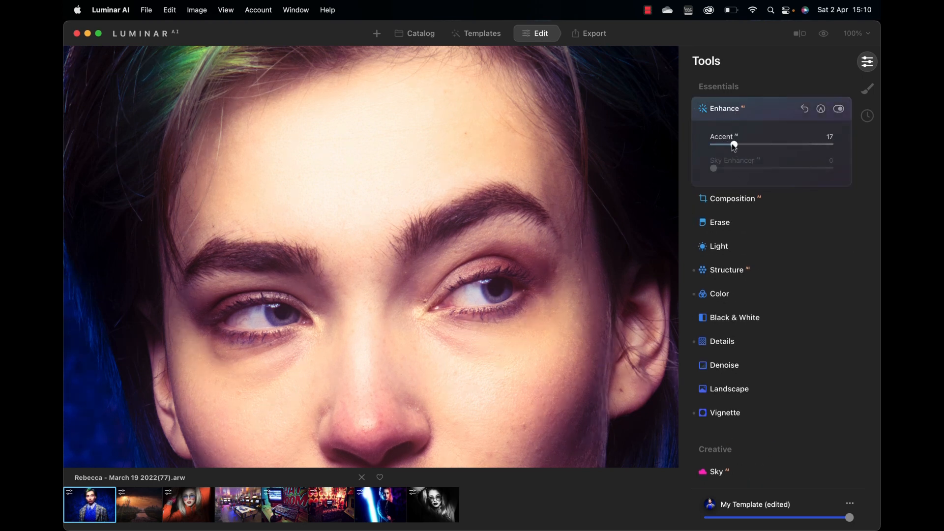
Step: Adjust the portrait's Light settings to Exposure -0.17, Highlights -49 and Shadows 17
left_click(723, 245)
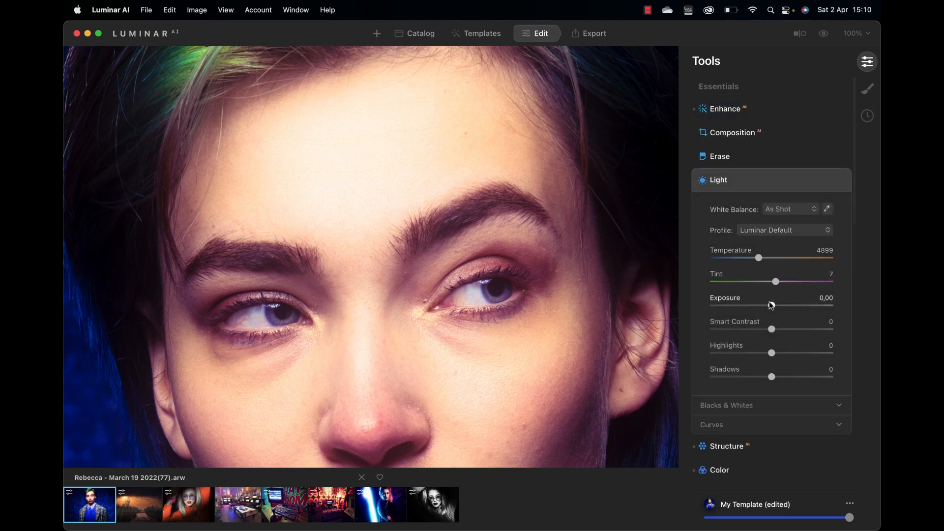
left_click_drag(772, 306, 770, 307)
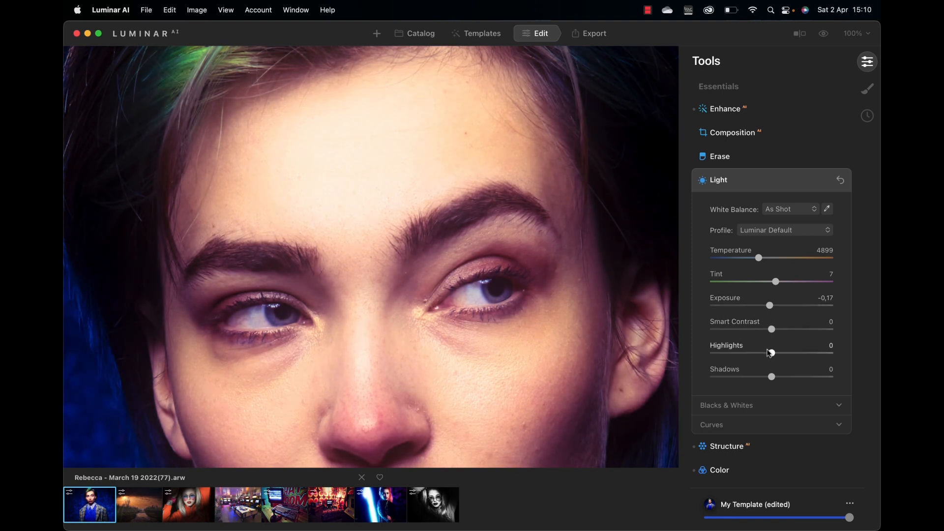
left_click_drag(772, 353, 782, 378)
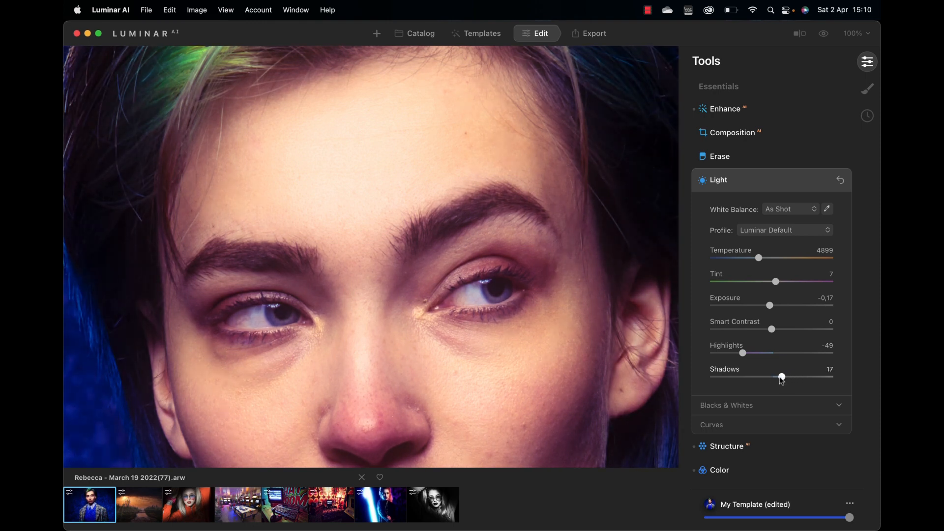
left_click(544, 278)
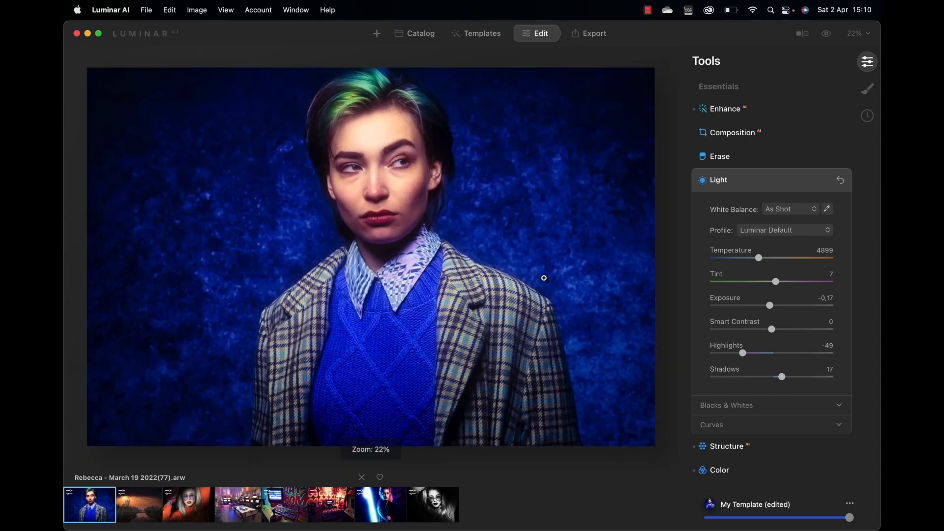
Step: Set Vibrance to 7 in the Color tool
scroll(754, 370, "down", 1)
scroll(757, 375, "down", 8)
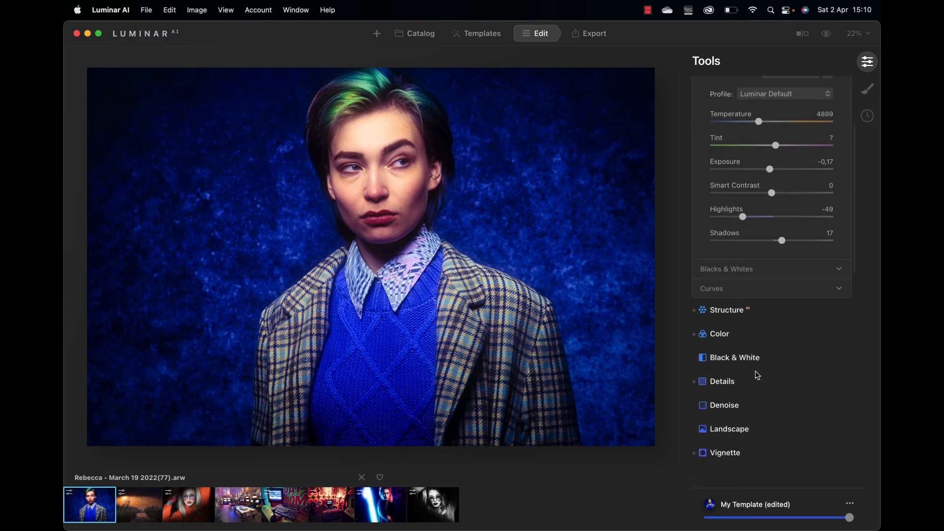
left_click(728, 302)
scroll(757, 302, "down", 10)
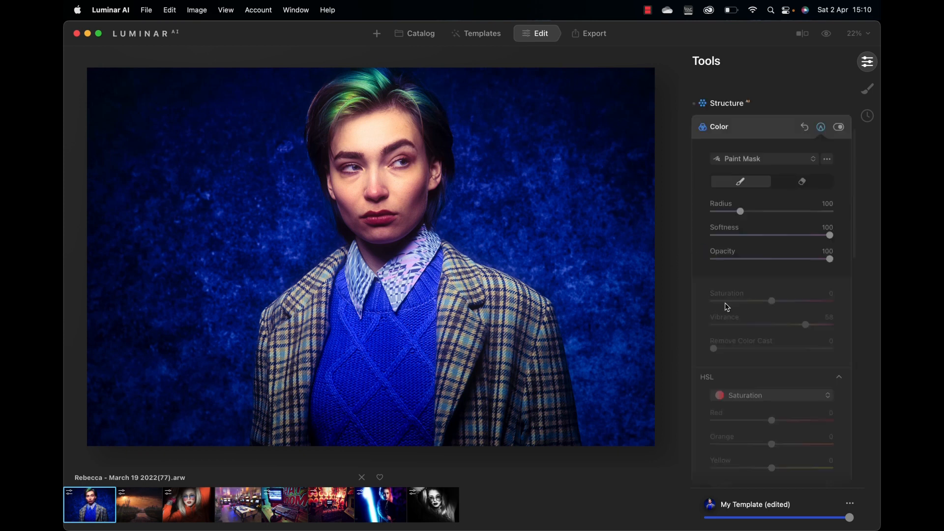
left_click_drag(812, 261, 779, 261)
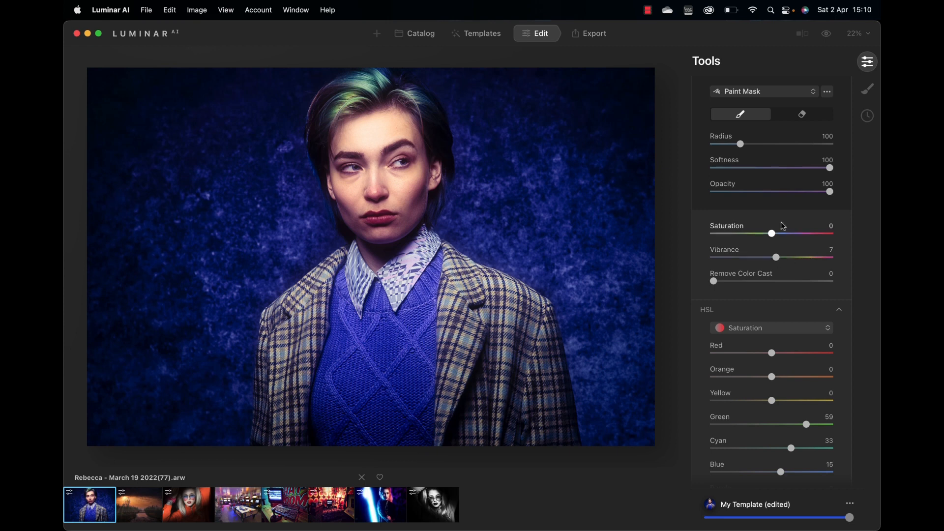
Step: Try a Color Saturation of -6 on the portrait and set it to 1
scroll(786, 288, "down", 15)
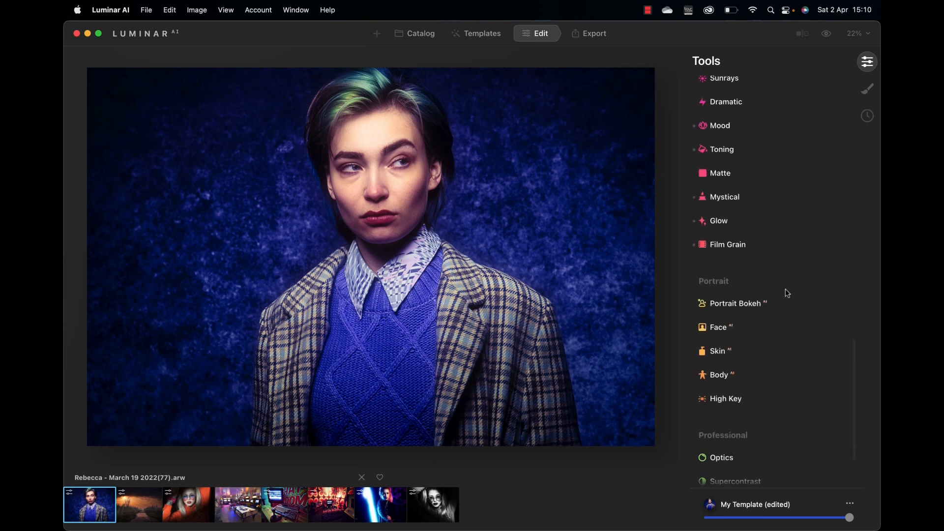
scroll(755, 335, "up", 5)
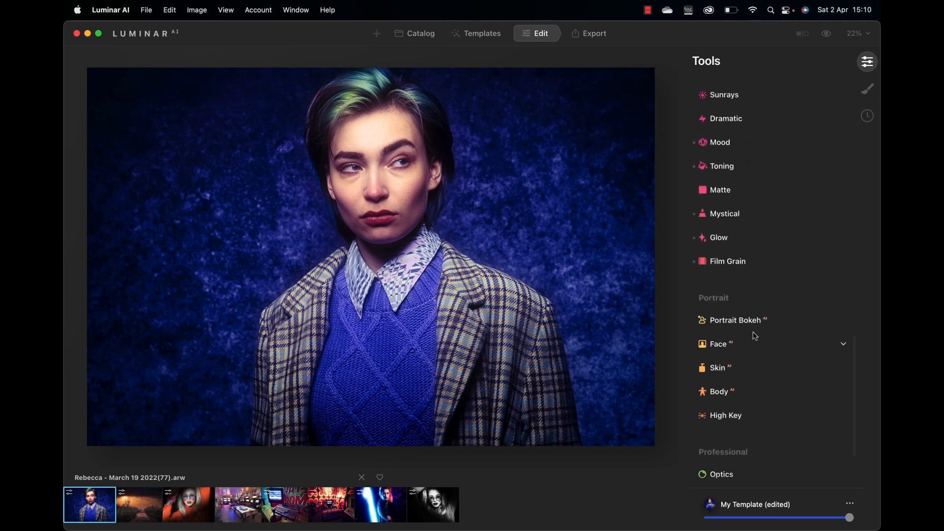
scroll(753, 332, "up", 10)
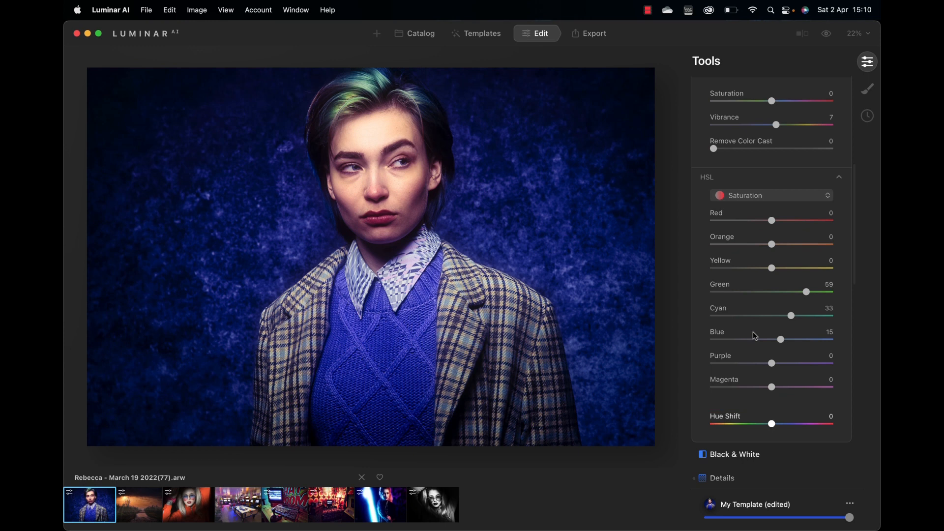
scroll(761, 238, "up", 10)
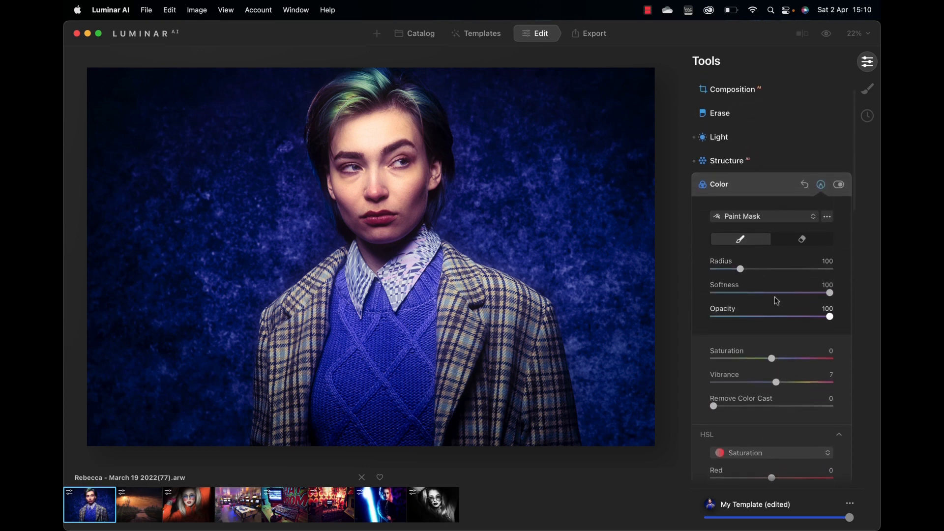
scroll(800, 309, "down", 3)
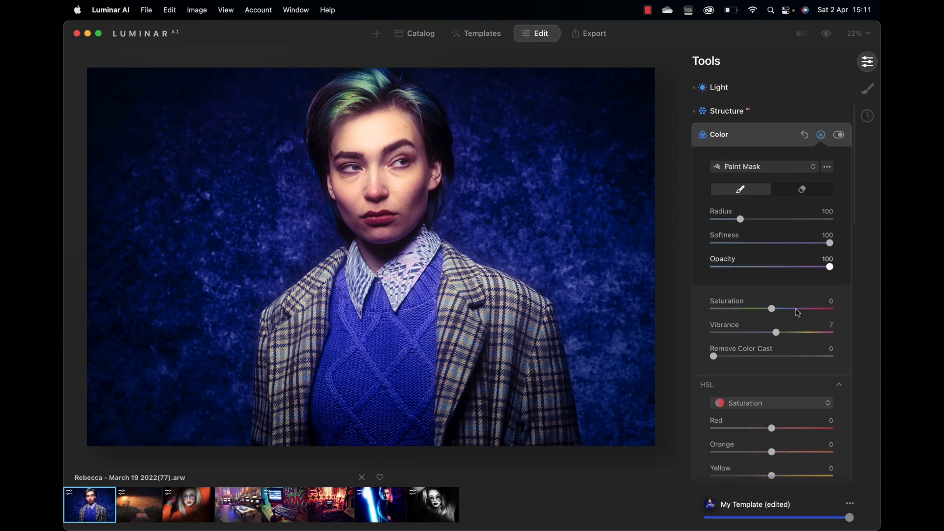
left_click_drag(775, 295, 771, 293)
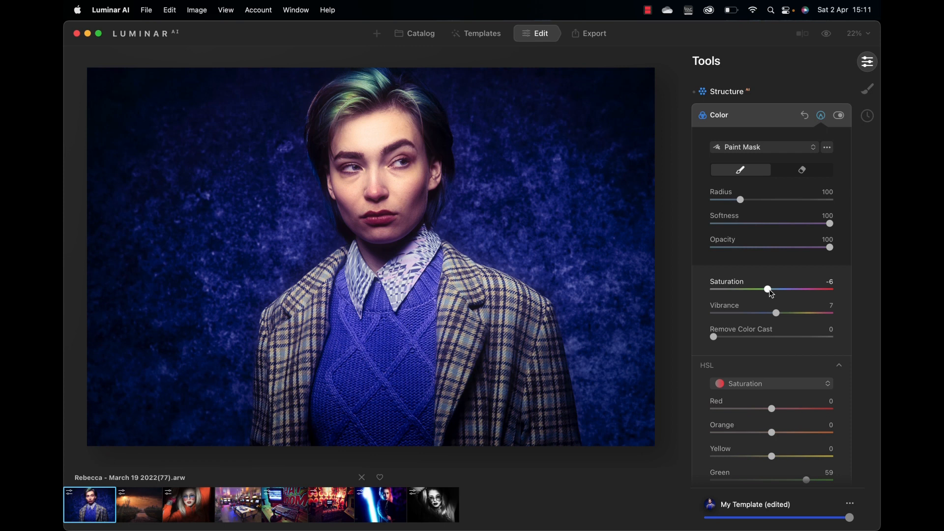
left_click_drag(767, 292, 771, 292)
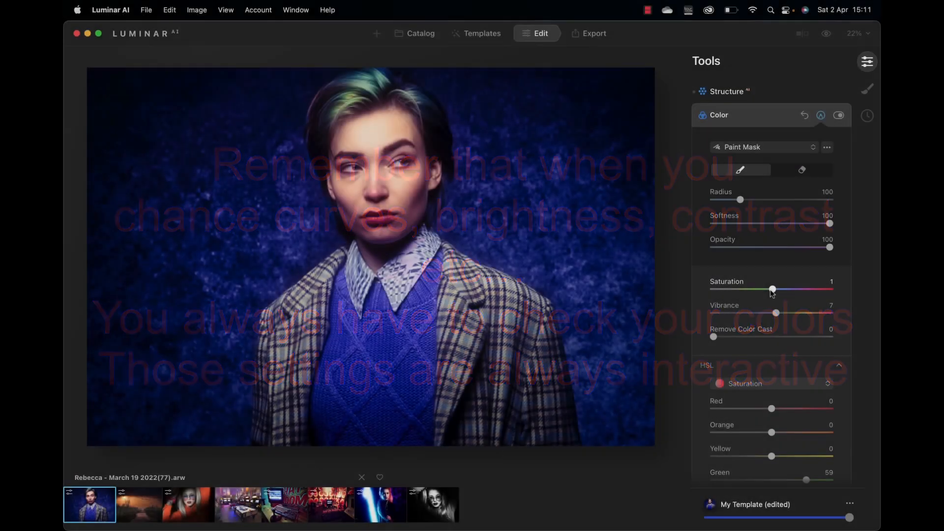
Step: Set the HSL saturation to Red -24, Orange -7 and Yellow -13, and compare the portrait with and without the Color adjustments
scroll(770, 363, "down", 3)
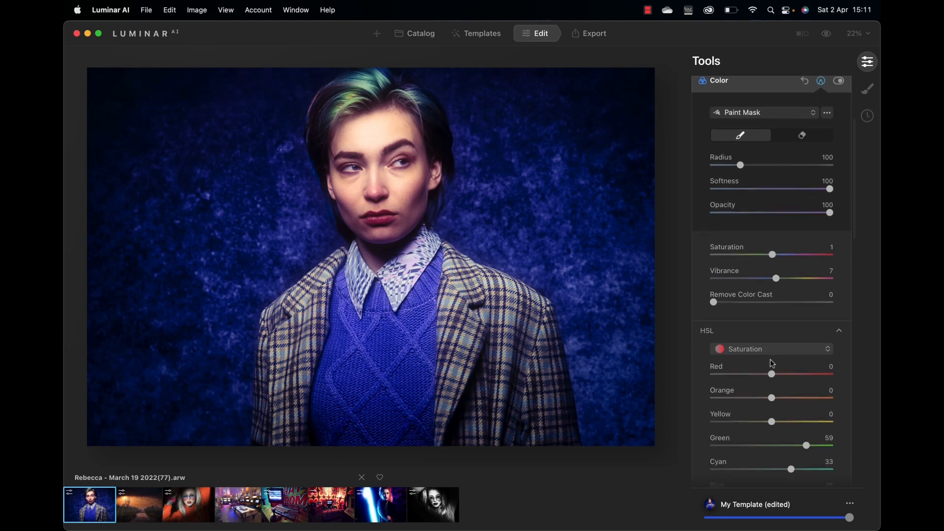
left_click_drag(754, 357, 763, 404)
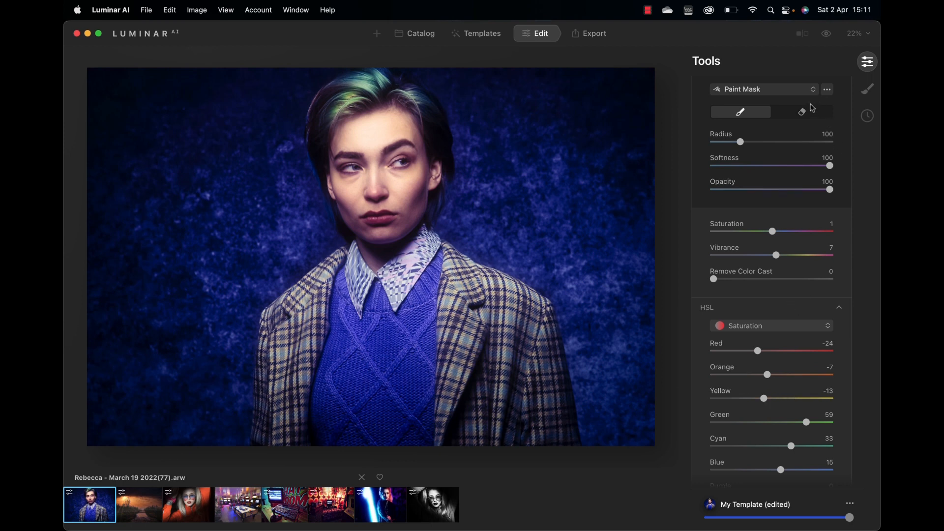
scroll(812, 132, "up", 3)
scroll(811, 132, "up", 2)
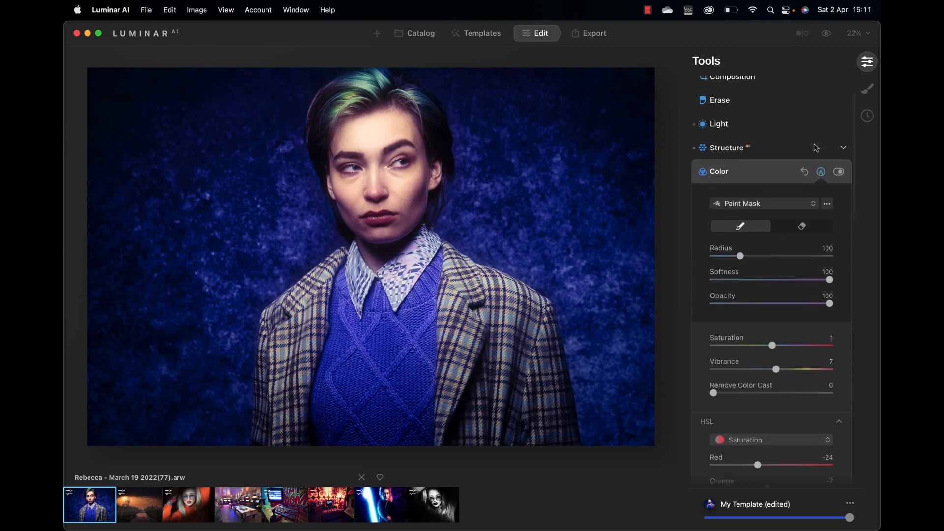
left_click(838, 172)
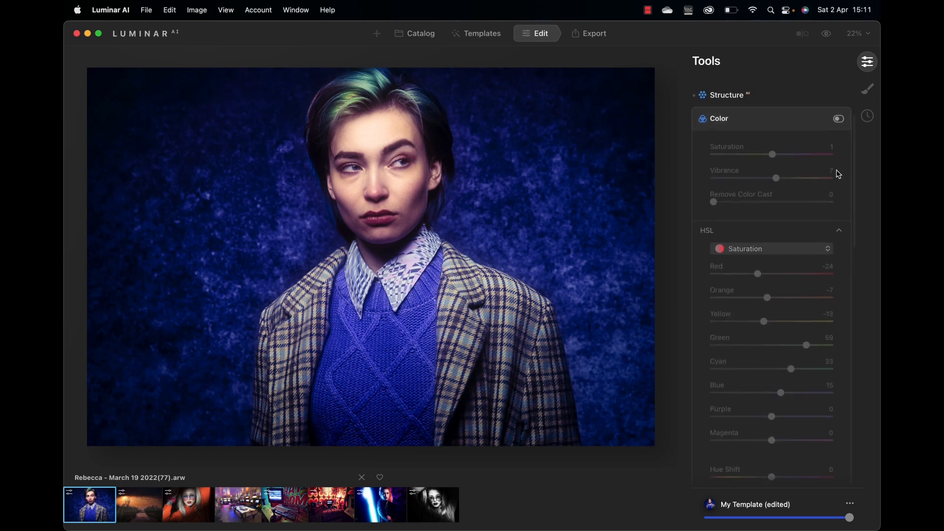
left_click(838, 110)
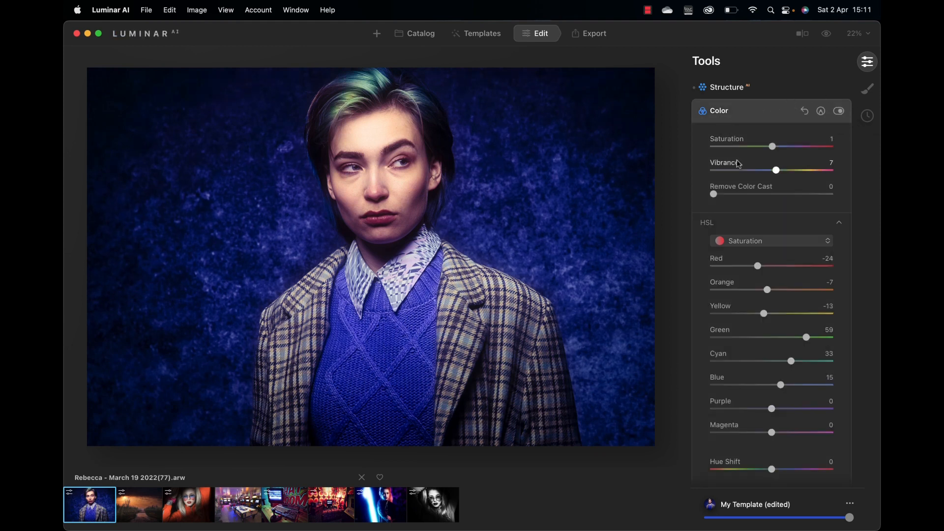
Step: Open the Face portrait tool with its Face Light and Slim Face settings
scroll(735, 162, "down", 10)
scroll(738, 164, "down", 1)
scroll(780, 343, "down", 8)
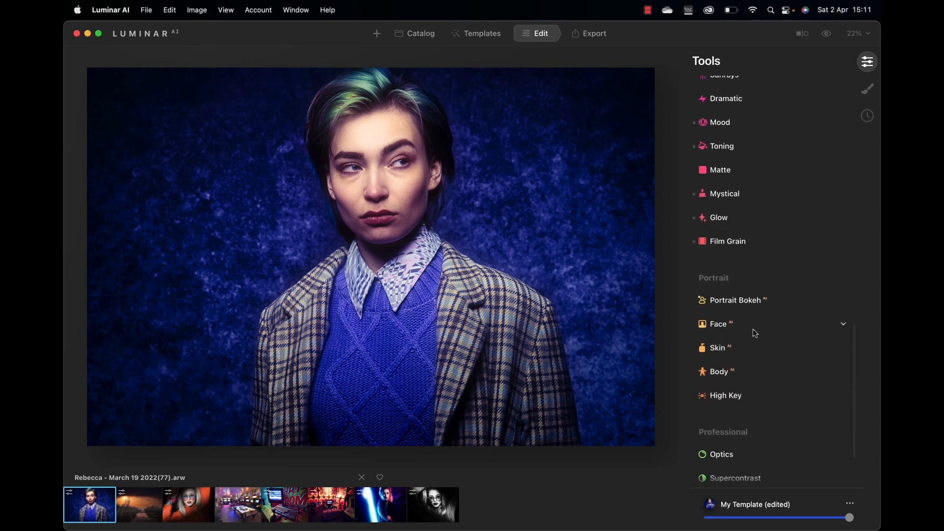
left_click(719, 325)
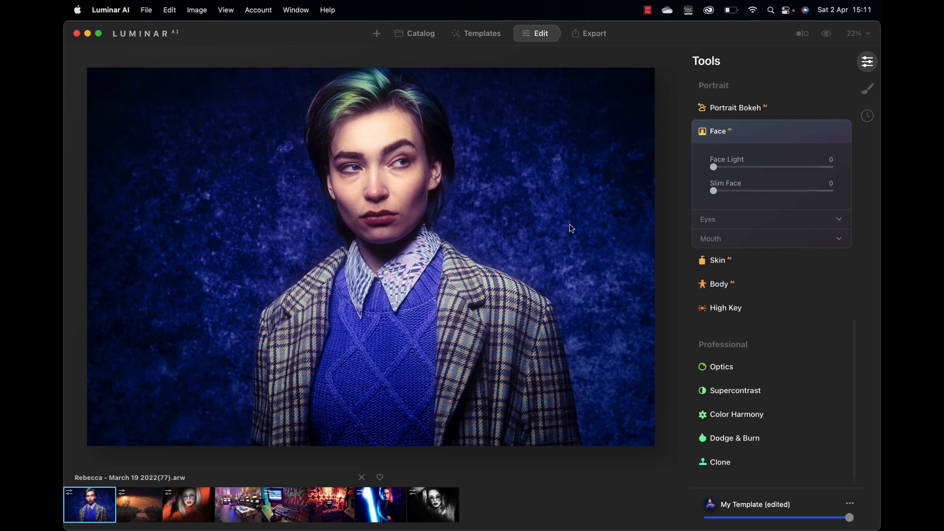
double_click(394, 141)
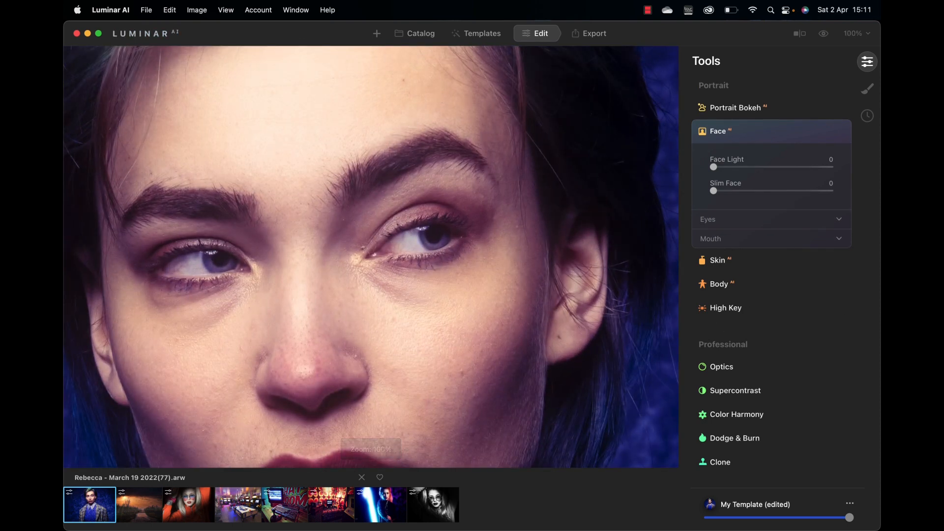
key("super+minus")
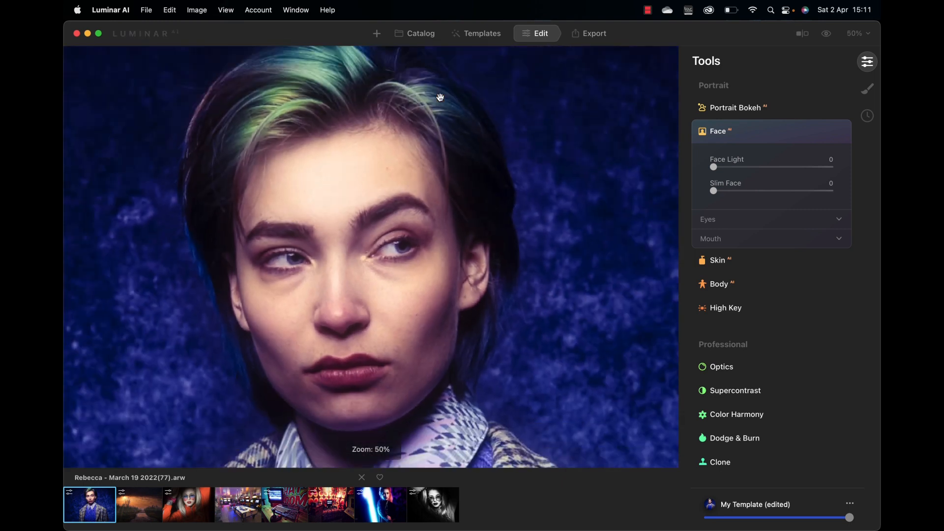
Step: Try Face Light and then Slim Face at 65 and 95 on the portrait, and reset both to 0
left_click_drag(714, 167, 786, 168)
double_click(786, 168)
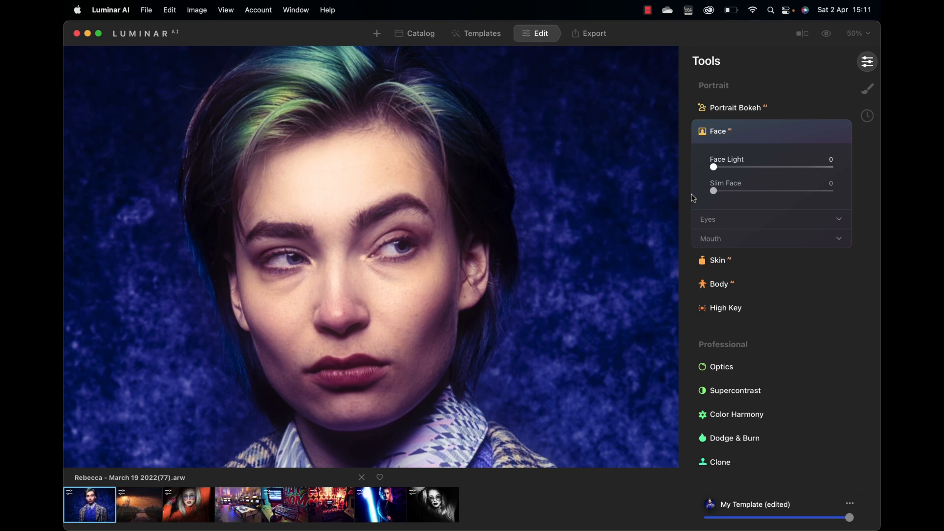
left_click_drag(713, 167, 767, 199)
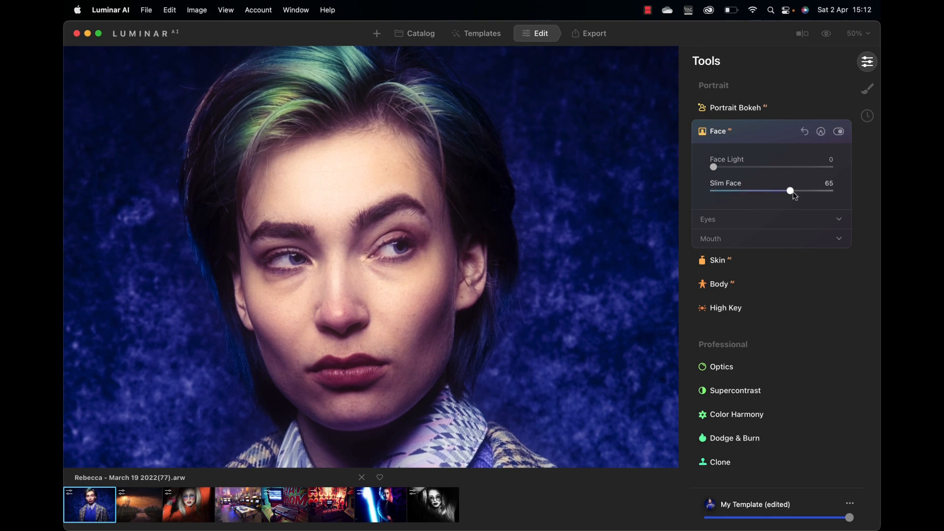
left_click_drag(793, 193, 825, 192)
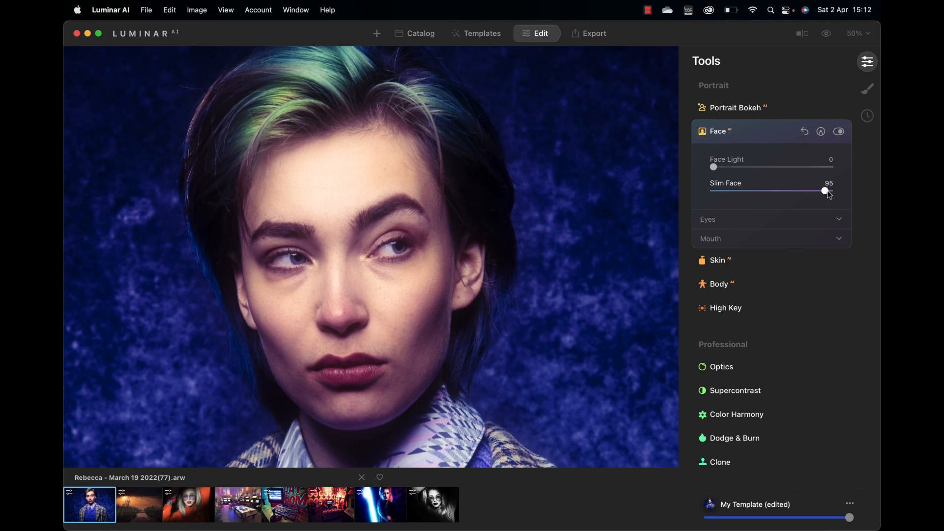
double_click(826, 191)
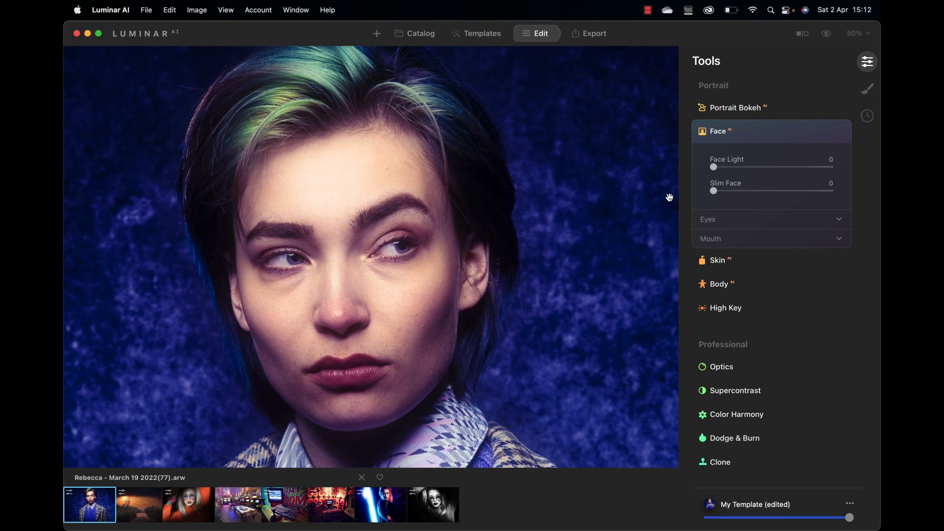
Step: Try a Blue iris on the portrait's eyes with Iris Visibility at 73 and 32, and a Green iris at 32
left_click(708, 222)
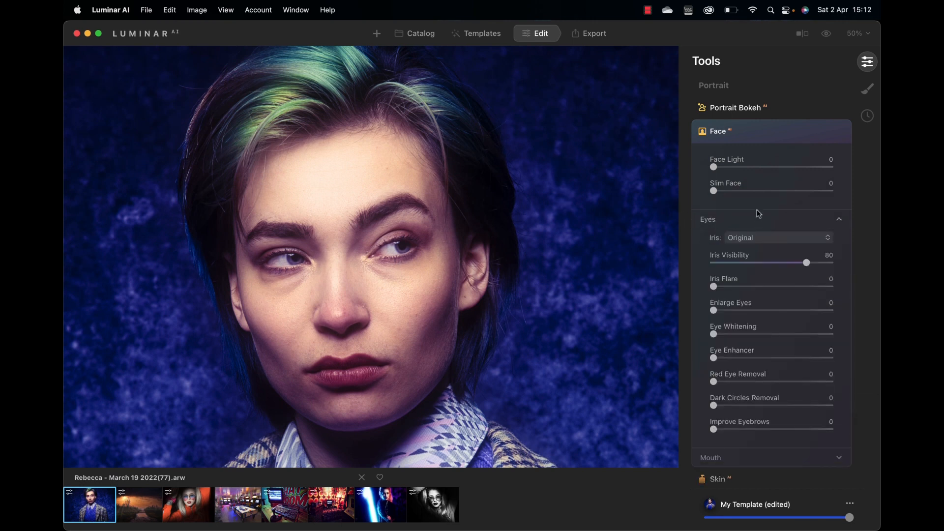
scroll(755, 218, "down", 2)
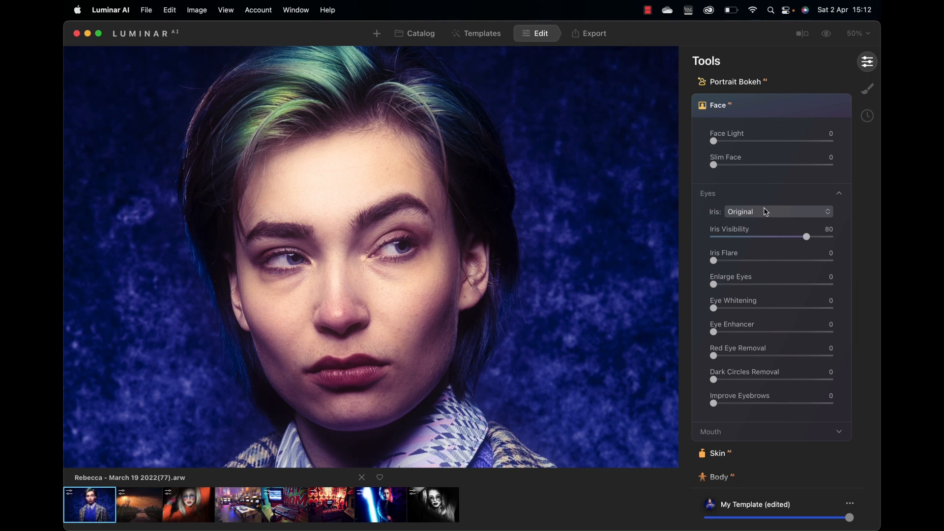
left_click(766, 212)
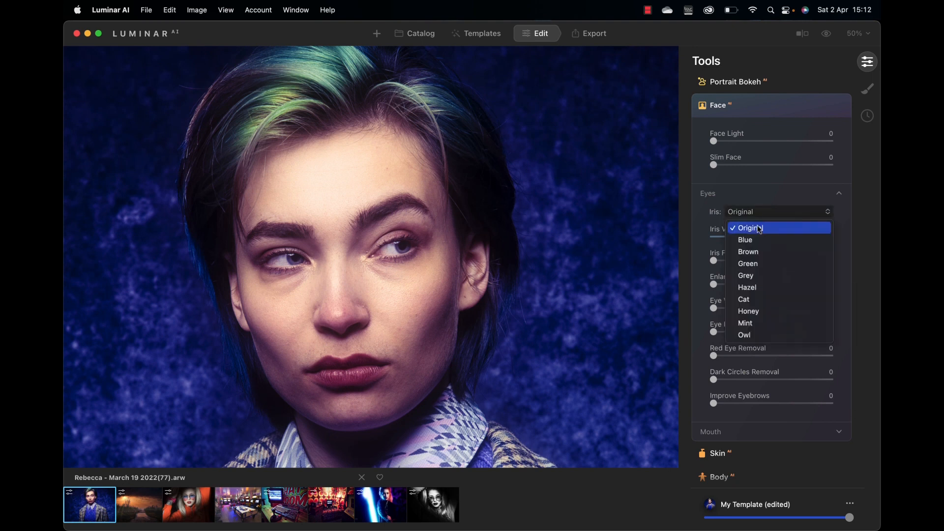
left_click(752, 242)
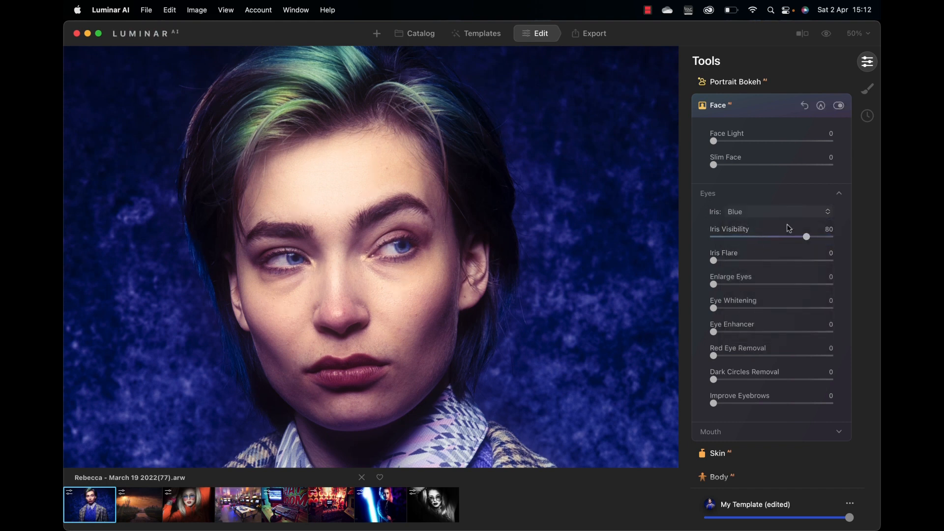
left_click_drag(807, 239, 800, 242)
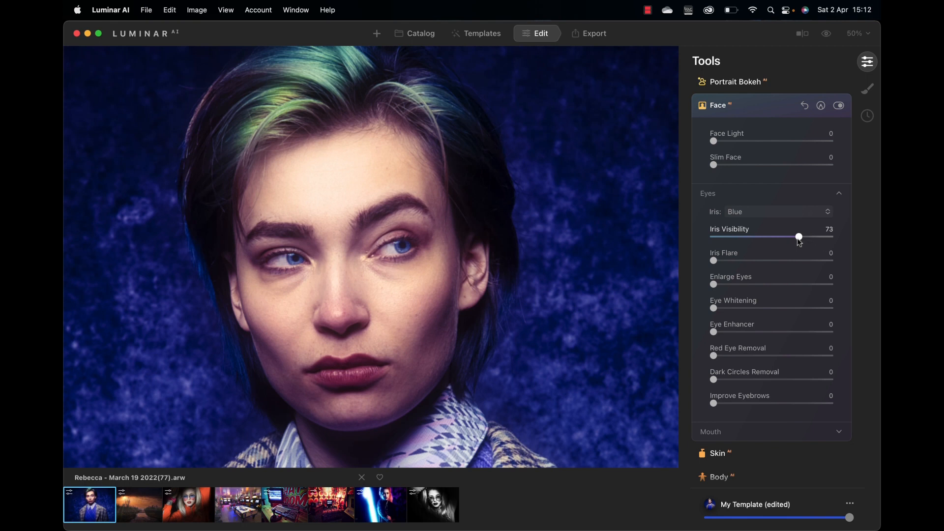
scroll(400, 249, "down", 5)
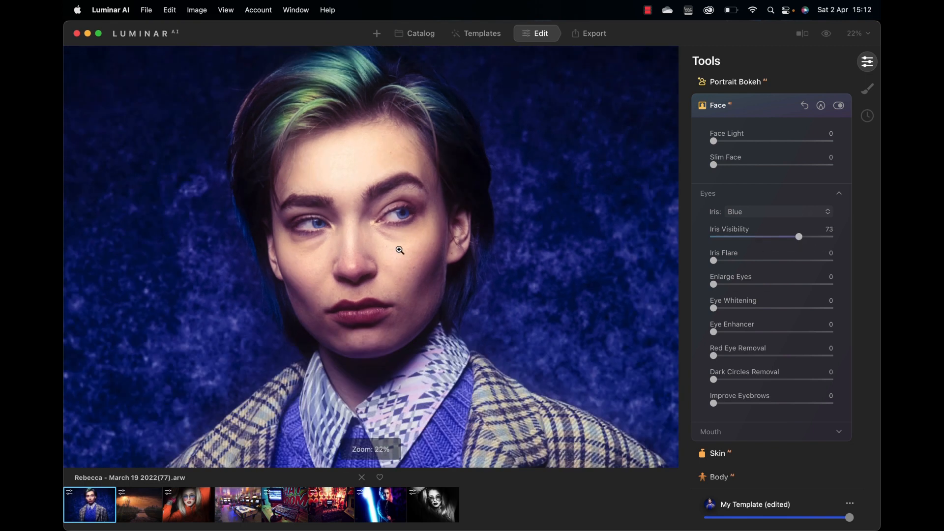
double_click(401, 166)
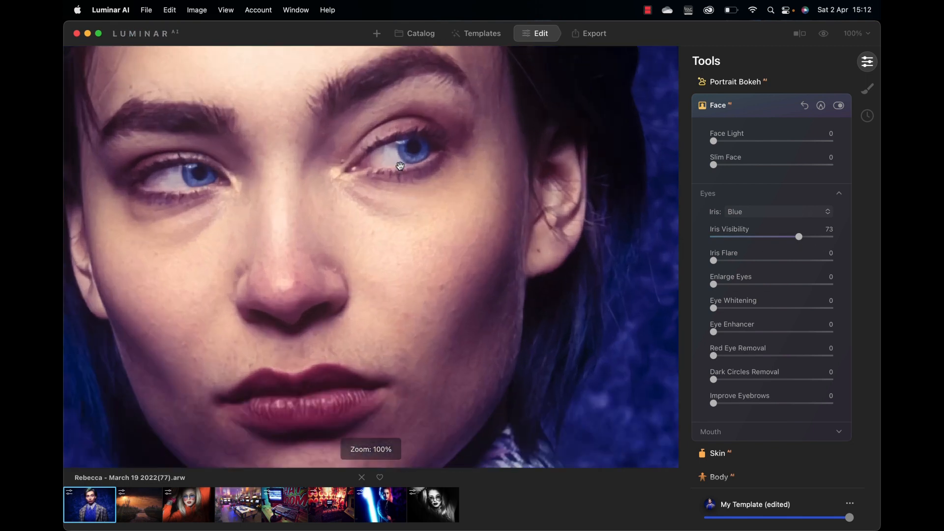
left_click_drag(799, 237, 729, 242)
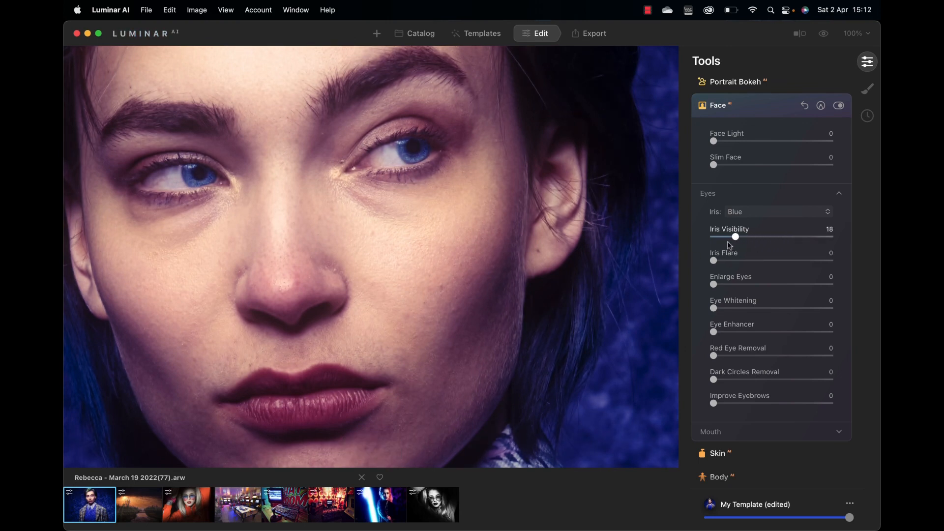
left_click(760, 215)
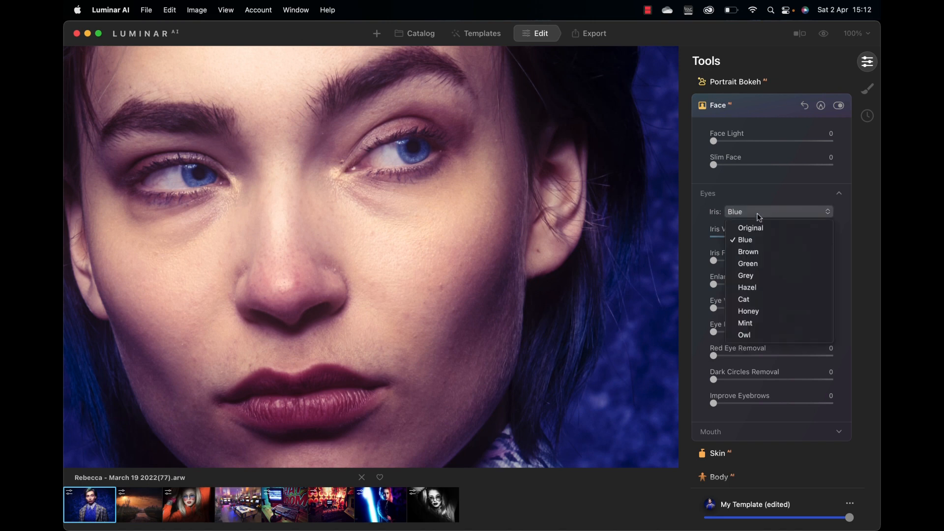
left_click(762, 266)
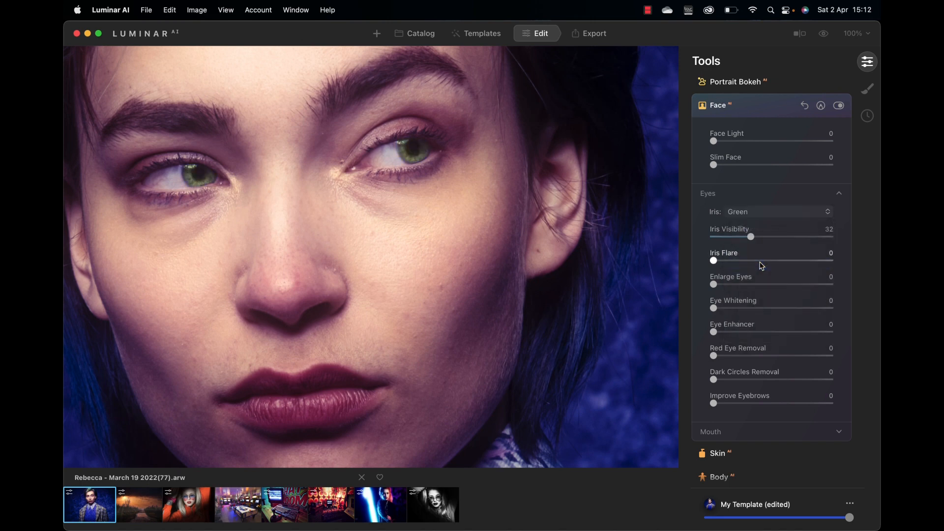
Step: Restore the Original iris color, with Iris Visibility at 0 and Iris Flare at 60
left_click(763, 211)
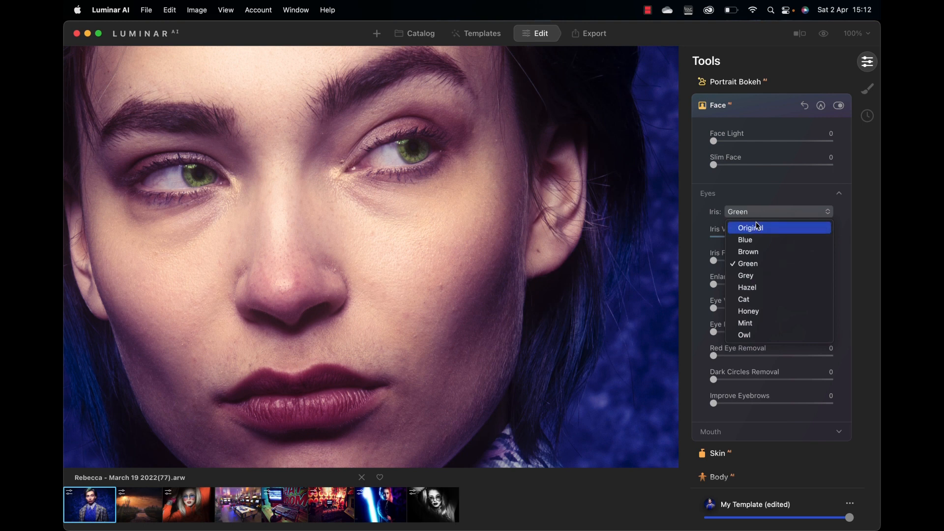
left_click(758, 226)
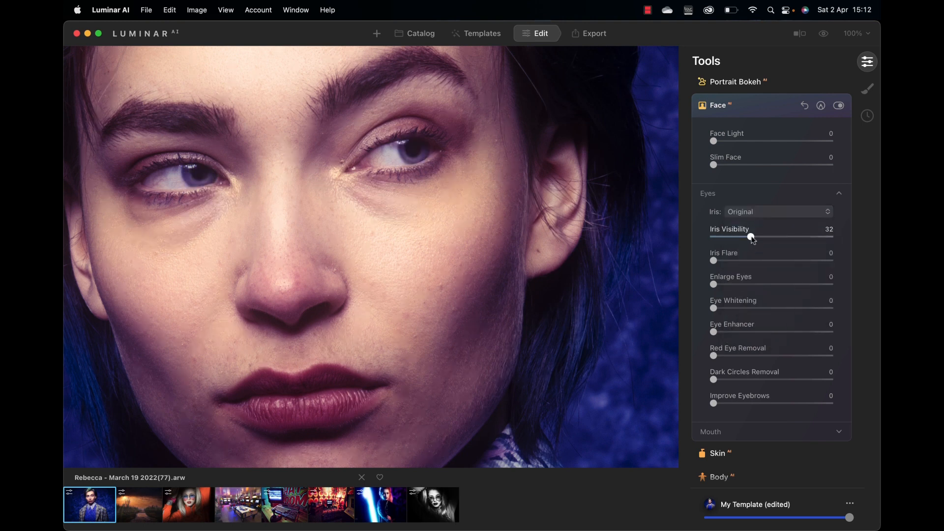
left_click_drag(752, 236, 790, 264)
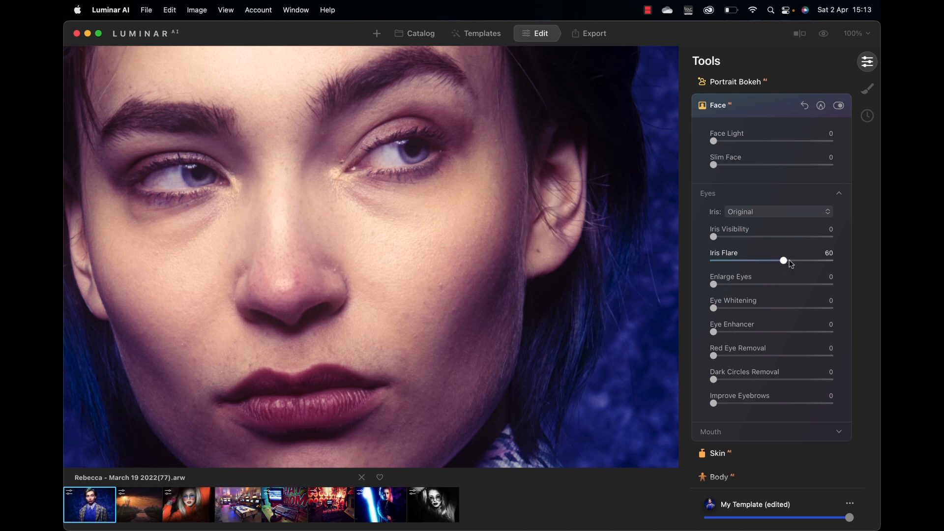
Step: Try Enlarge Eyes at 74 and 100 on the portrait, and reset it to 0
left_click_drag(713, 285, 807, 288)
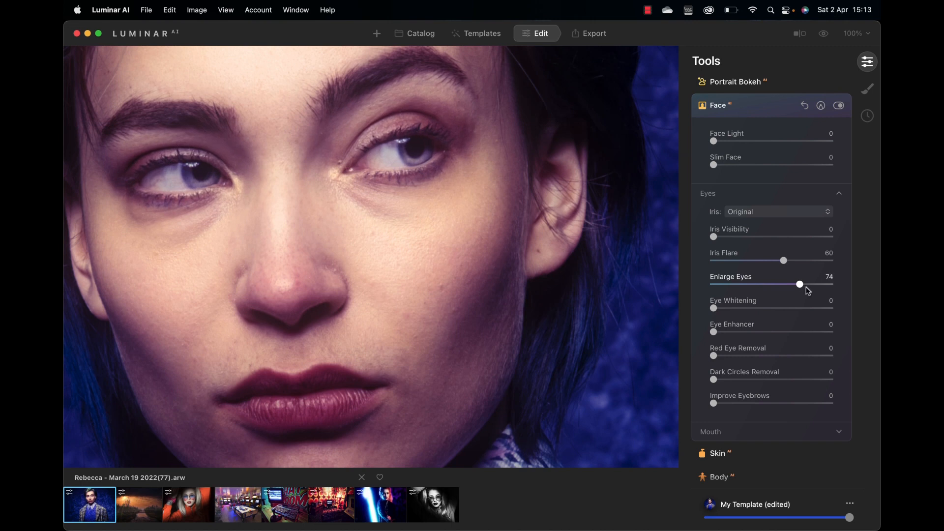
left_click_drag(803, 288, 830, 285)
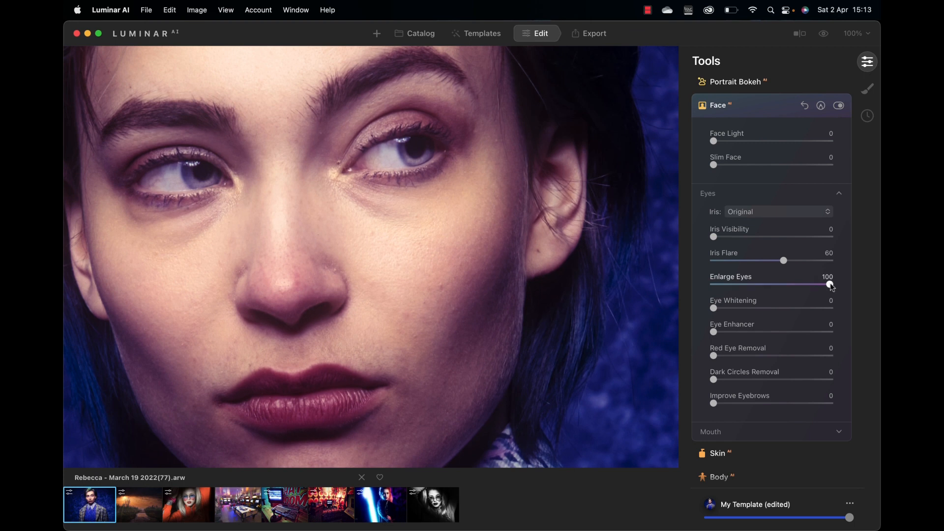
double_click(831, 285)
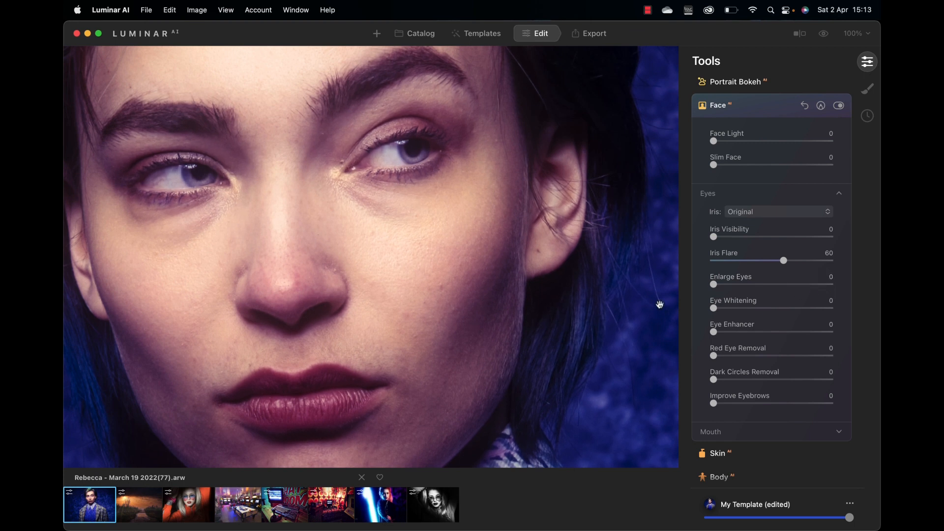
left_click_drag(716, 288, 782, 294)
double_click(827, 280)
Step: Set Eye Whitening to 31, Eye Enhancer to 34 and Dark Circles Removal to 92, and try Improve Eyebrows, returning it to 0
left_click_drag(715, 308, 773, 315)
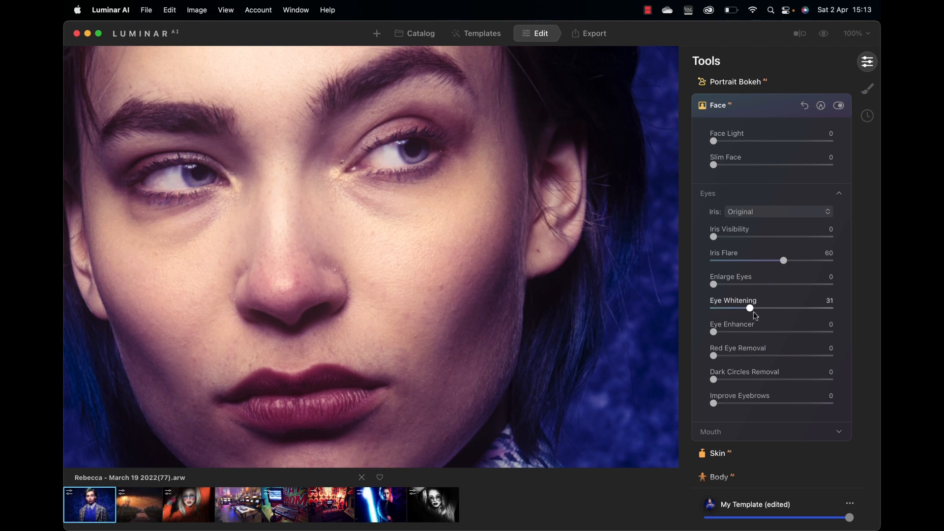
left_click_drag(716, 337, 758, 344)
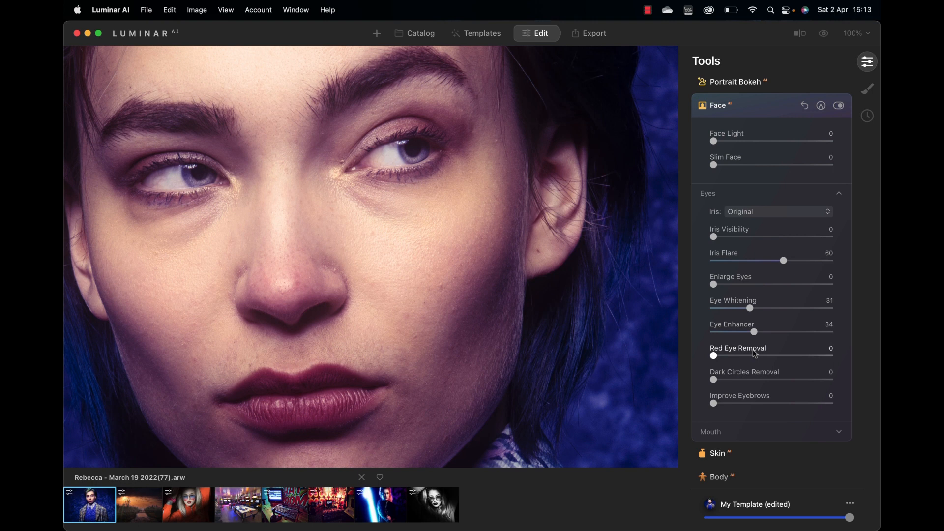
left_click_drag(714, 382, 830, 377)
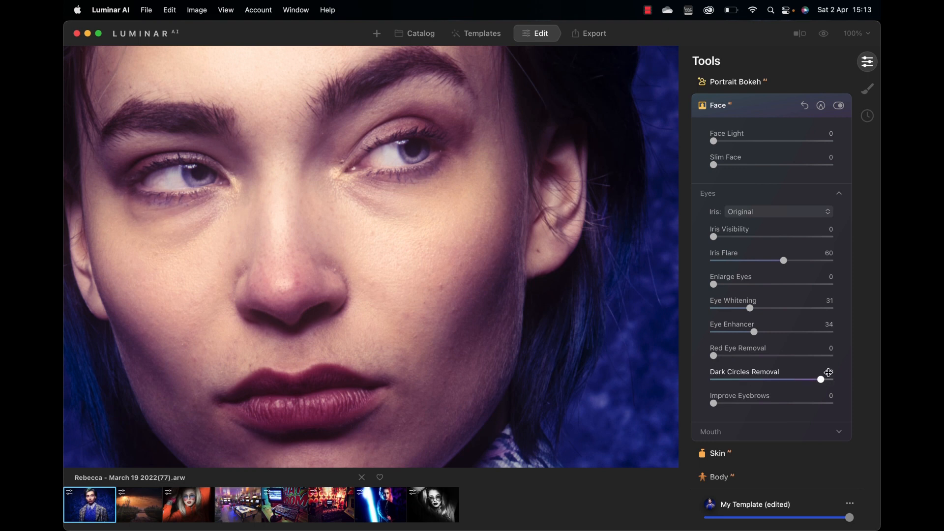
left_click_drag(714, 404, 698, 373)
Step: Set the Mouth adjustments of the Face tool to Lips Saturation 35 and Lips Redness 29
scroll(701, 377, "down", 2)
left_click(727, 387)
scroll(727, 388, "down", 3)
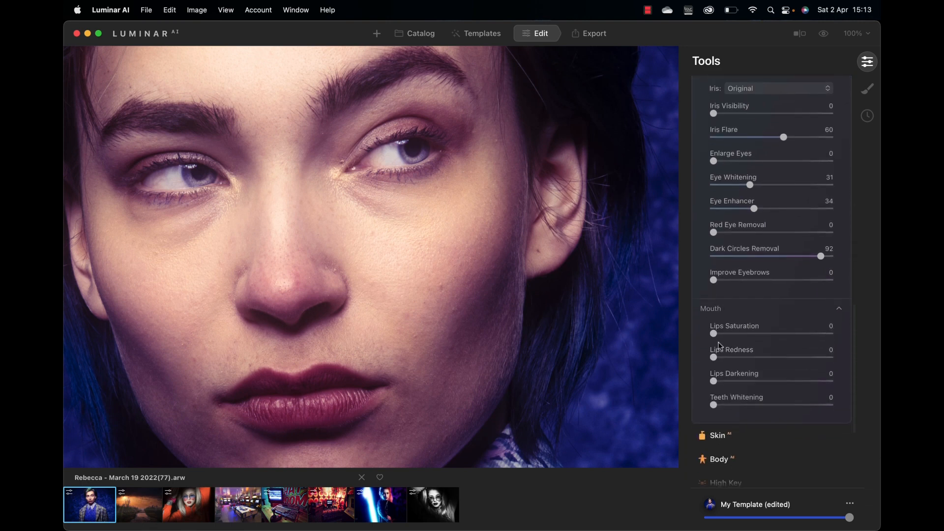
left_click_drag(714, 334, 762, 333)
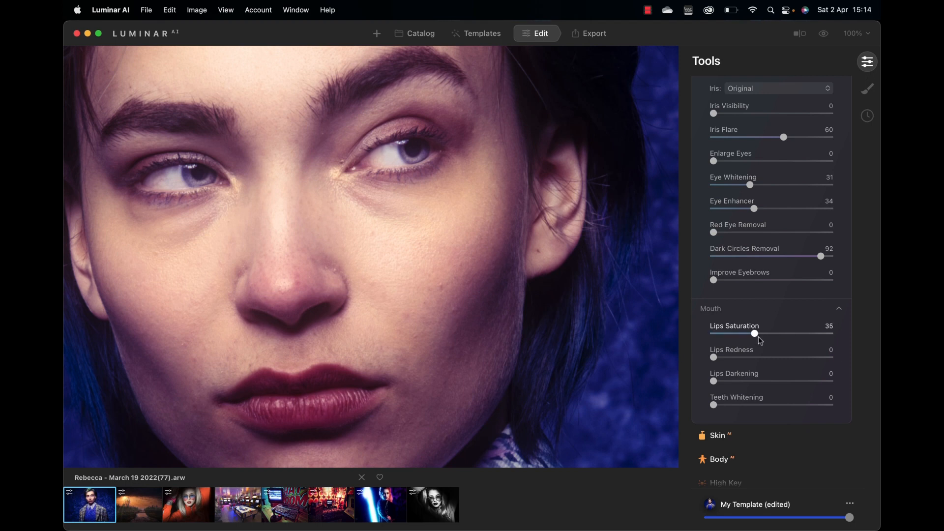
left_click_drag(714, 357, 753, 365)
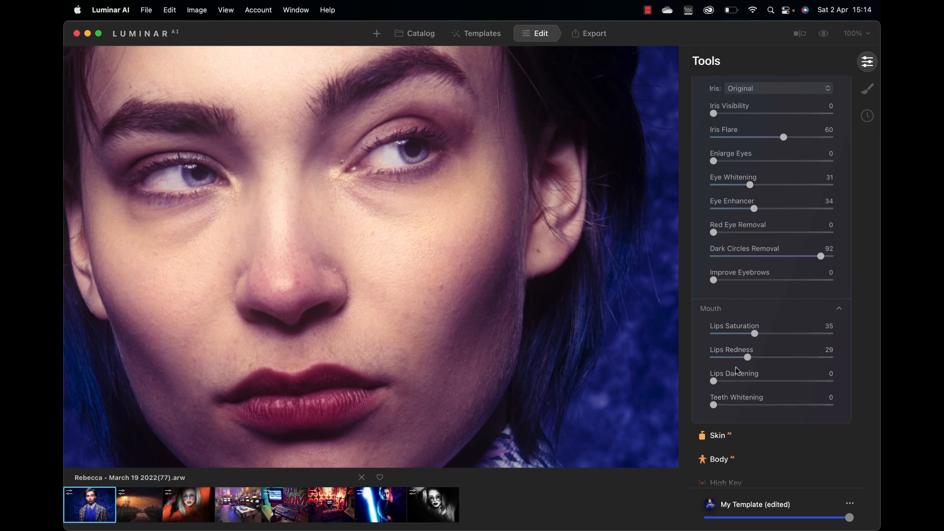
Step: Smooth the portrait's skin with a Skin Amount of 100 and Shine Removal of 89
left_click(722, 438)
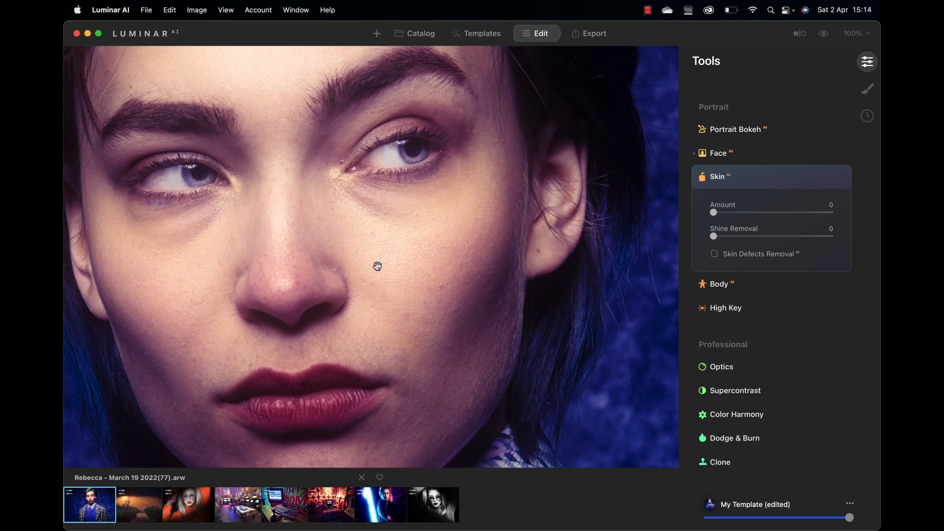
left_click_drag(400, 214, 450, 192)
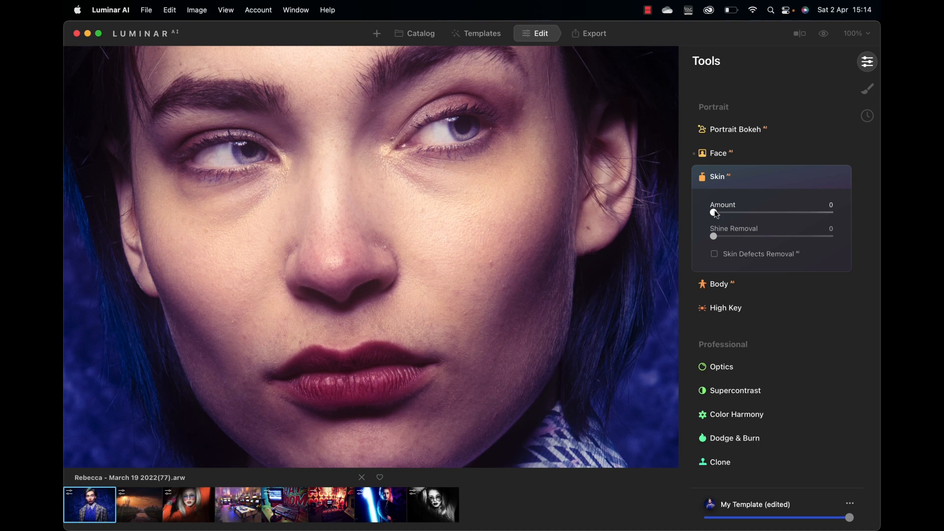
left_click_drag(713, 213, 830, 213)
left_click_drag(459, 205, 462, 348)
left_click_drag(713, 236, 826, 229)
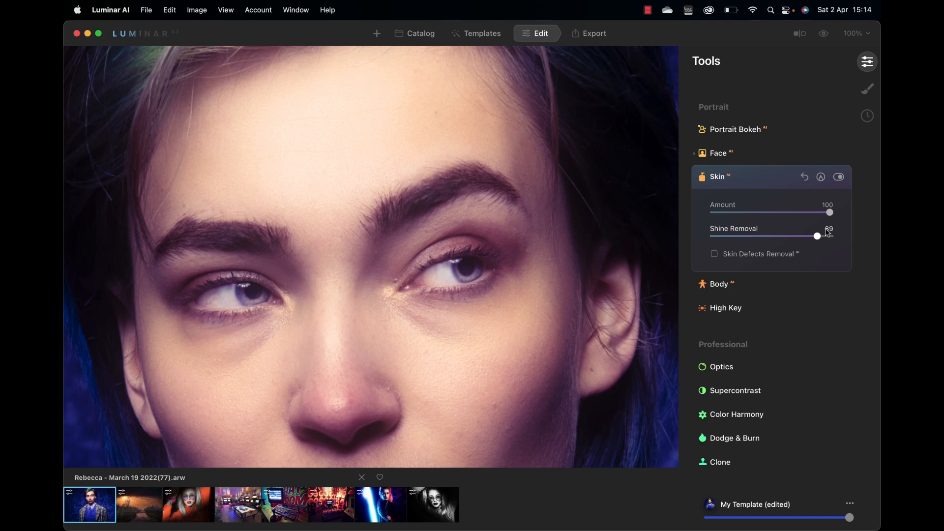
left_click_drag(395, 354, 409, 207)
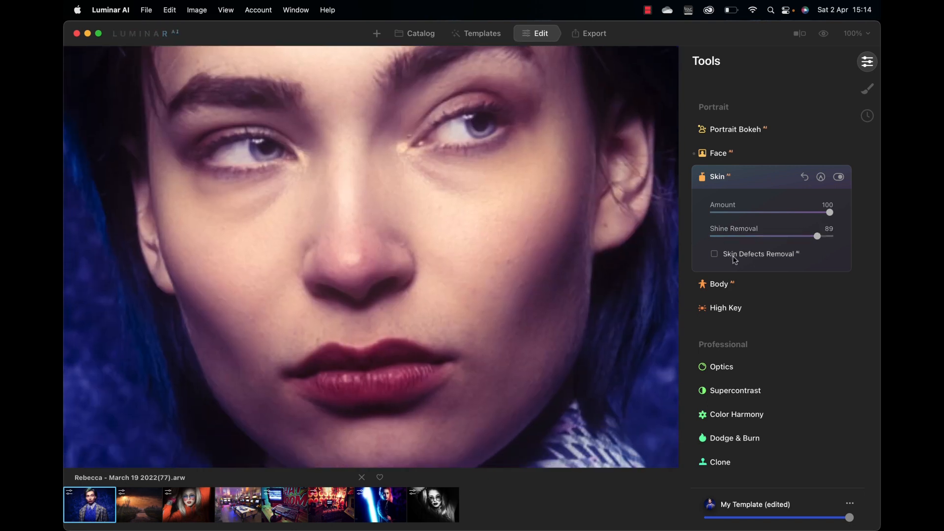
Step: Compare the skin with and without Skin Defects Removal several times, leaving the option off
left_click(715, 254)
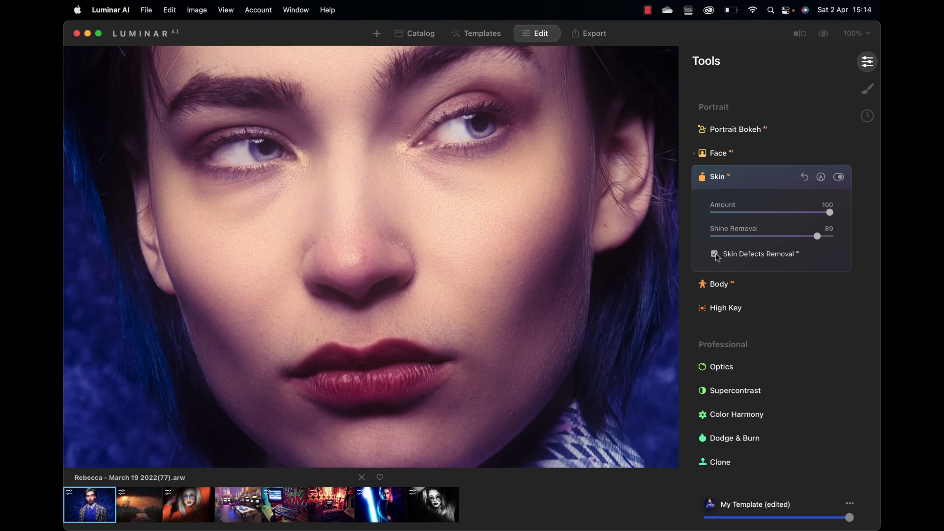
left_click(717, 255)
left_click(716, 255)
left_click(716, 255)
left_click(716, 255)
left_click(716, 255)
left_click(716, 255)
left_click(716, 255)
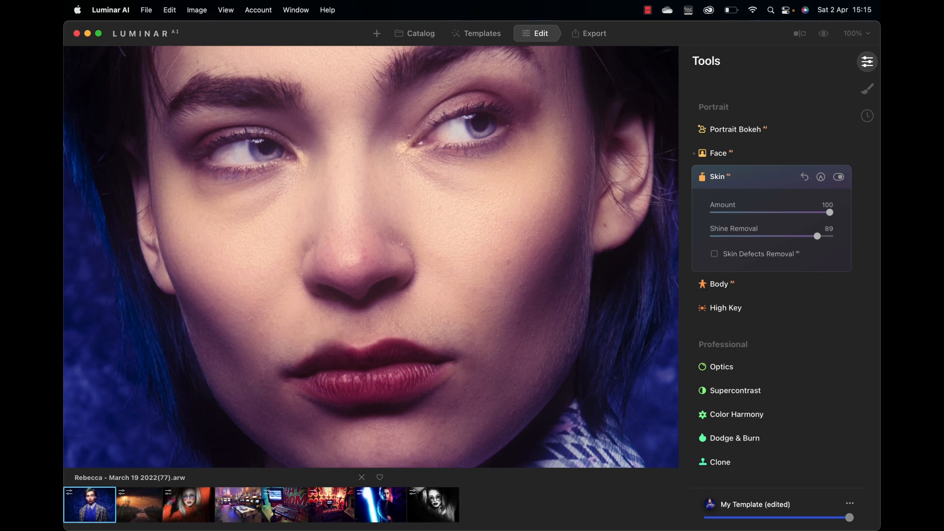
Step: Try a strongly increased Body Shape on the whole figure and reset it to 0
left_click(715, 282)
left_click(569, 257)
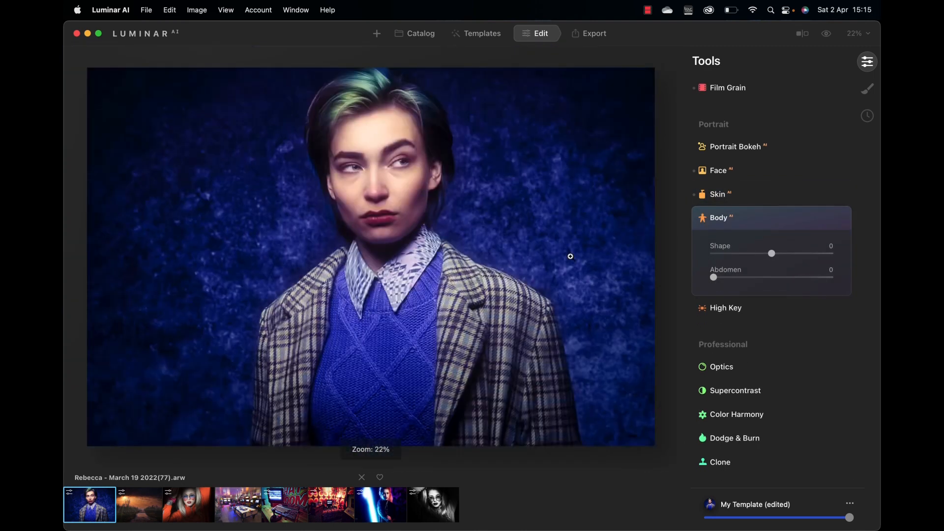
left_click_drag(771, 253, 828, 253)
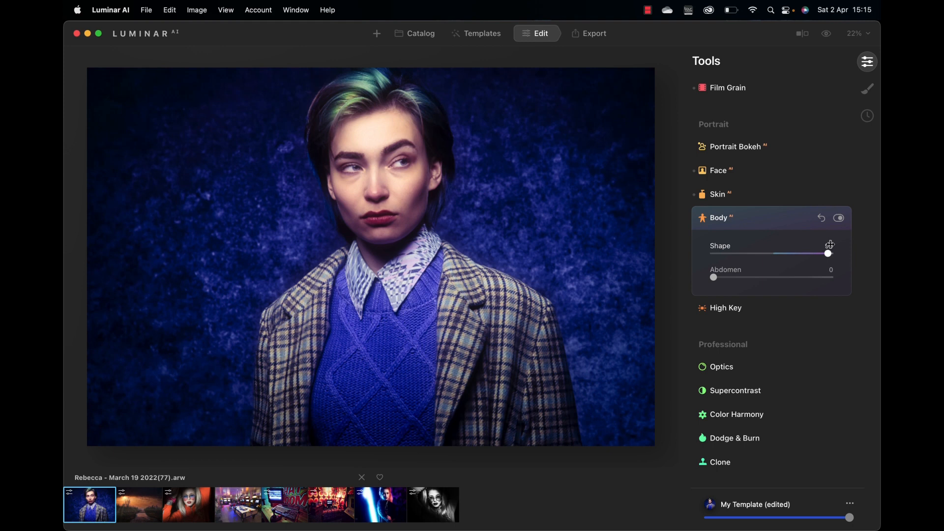
left_click_drag(828, 254, 771, 255)
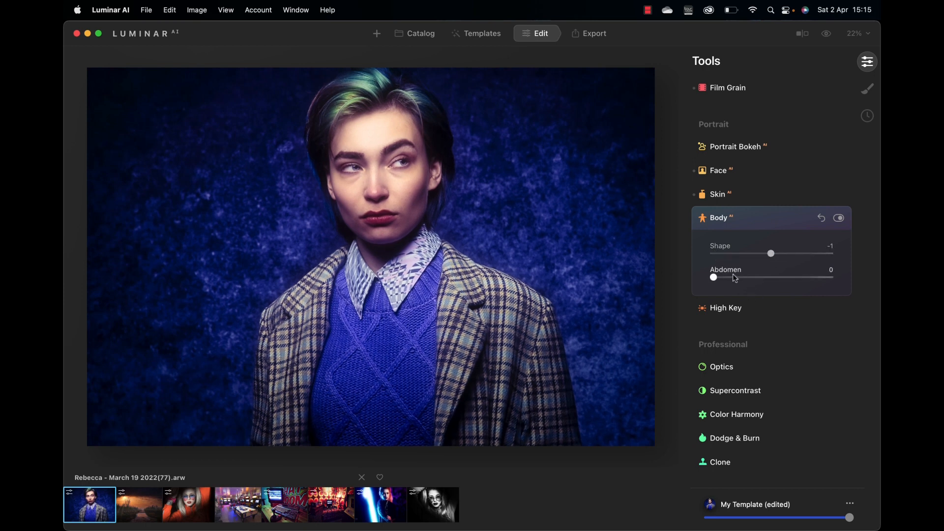
double_click(771, 254)
Step: Try the High Key Amount on the portrait and return it to 0
left_click(727, 313)
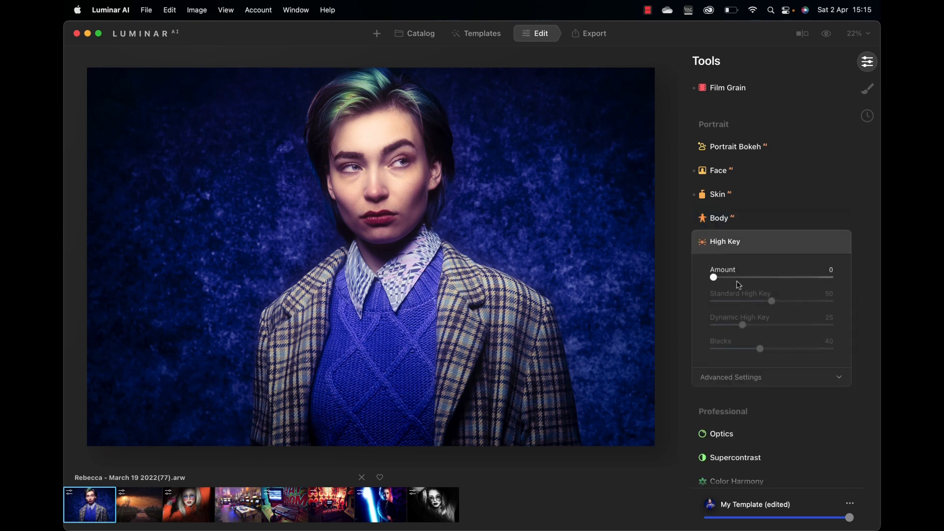
left_click_drag(714, 277, 686, 276)
Step: Set the Supercontrast adjustments to Highlights Contrast 45 and Highlights Balance 40
scroll(769, 295, "down", 3)
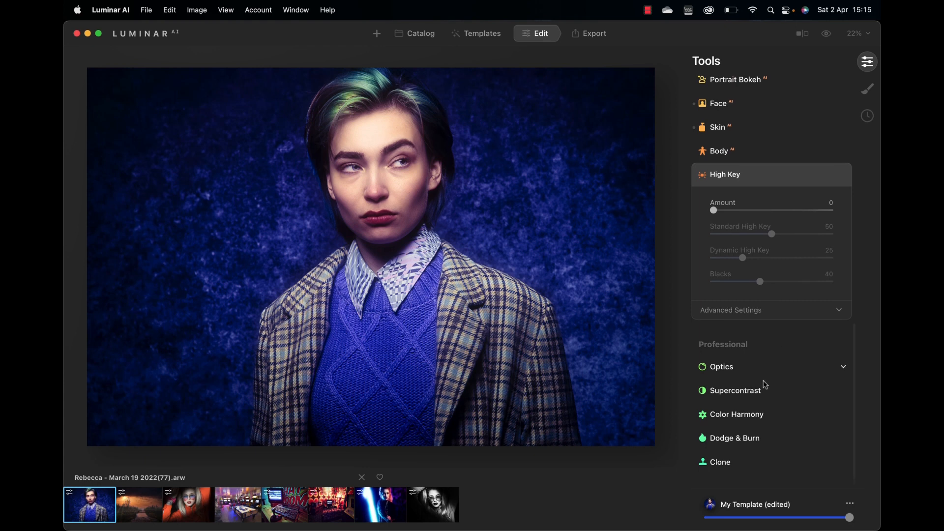
left_click(750, 391)
left_click_drag(714, 293, 767, 293)
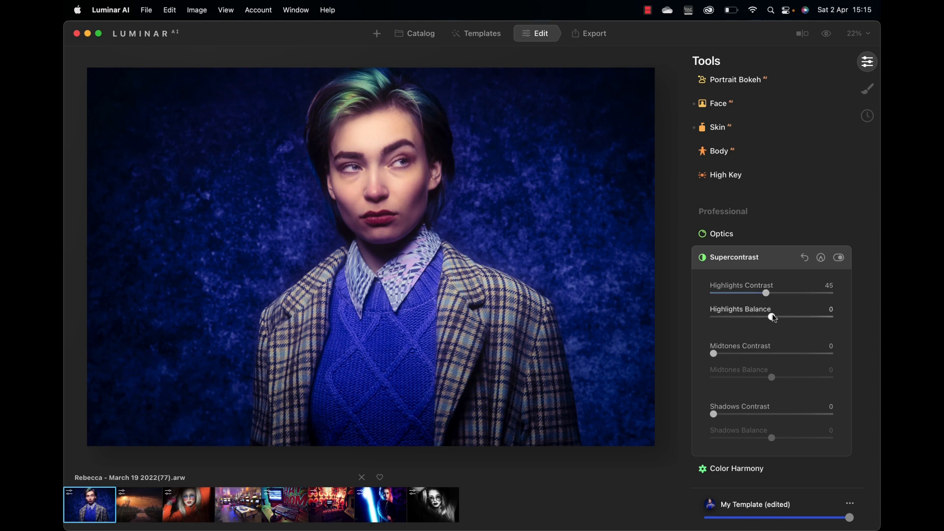
left_click_drag(772, 317, 797, 310)
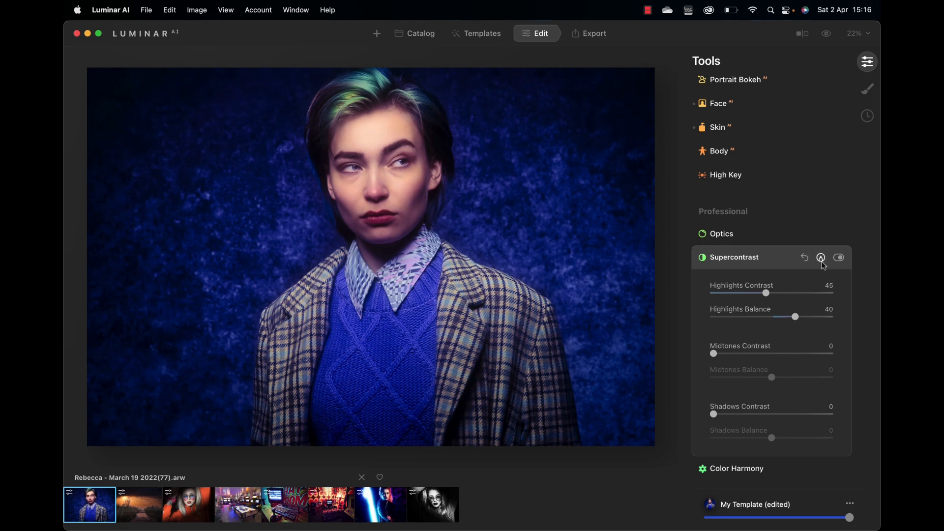
Step: Compare the portrait with and without Supercontrast, and set Midtones Contrast 28, Midtones Balance -38, Shadows Contrast 45 and Shadows Balance -19
left_click(839, 258)
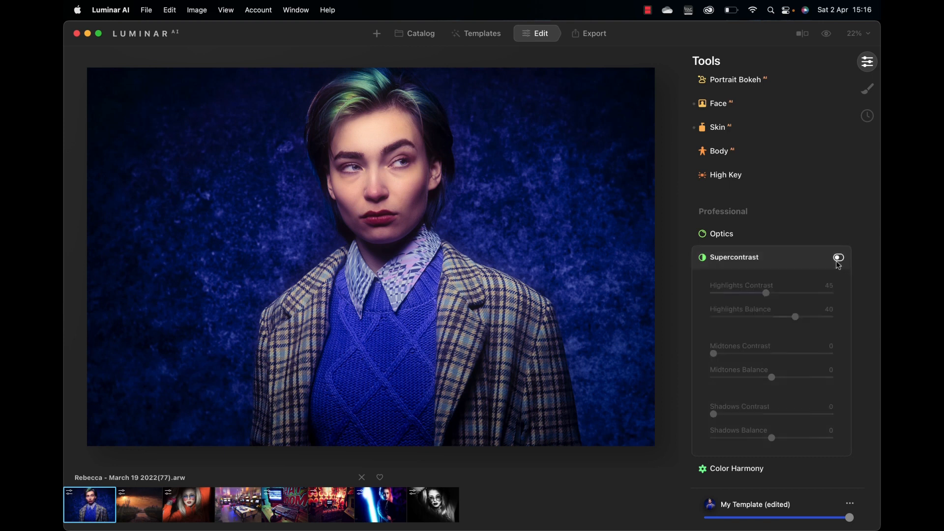
left_click(839, 258)
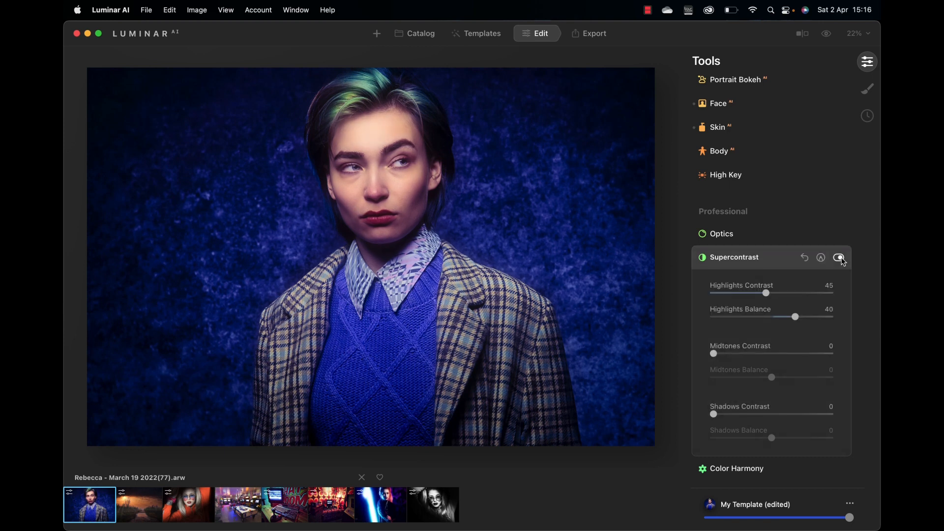
left_click_drag(714, 353, 747, 356)
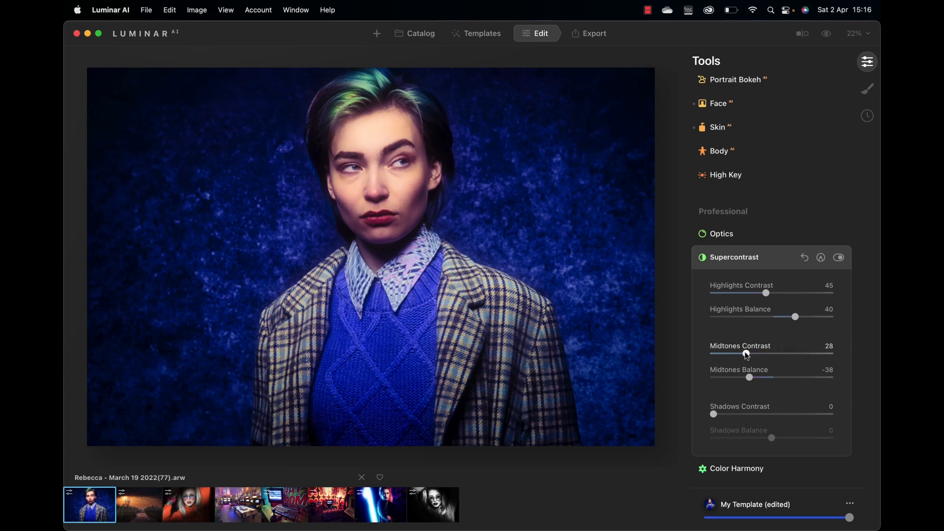
left_click_drag(713, 414, 773, 415)
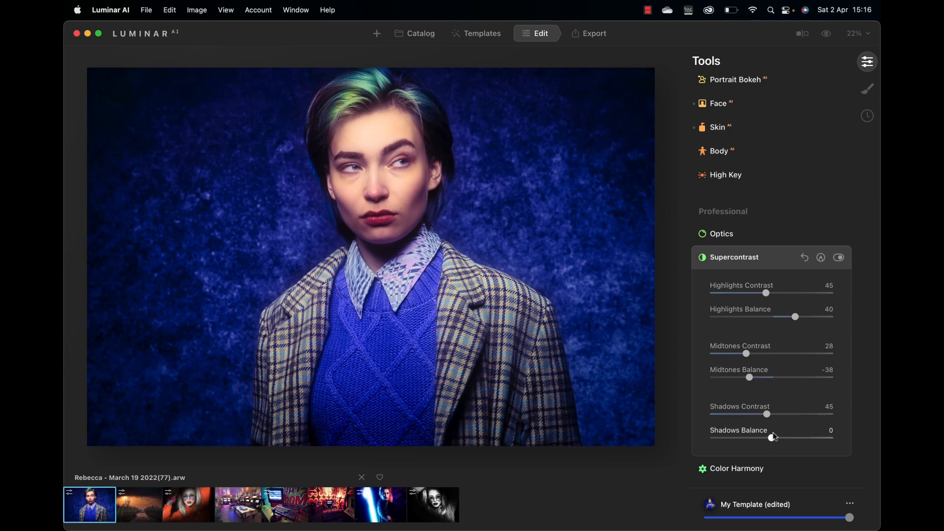
mouse_move(774, 439)
left_mouse_down()
mouse_move(797, 441)
mouse_move(762, 445)
left_mouse_up()
left_click(827, 35)
Step: Set the Color Harmony Brilliance to -6 and Warmth to -29
scroll(782, 275, "down", 2)
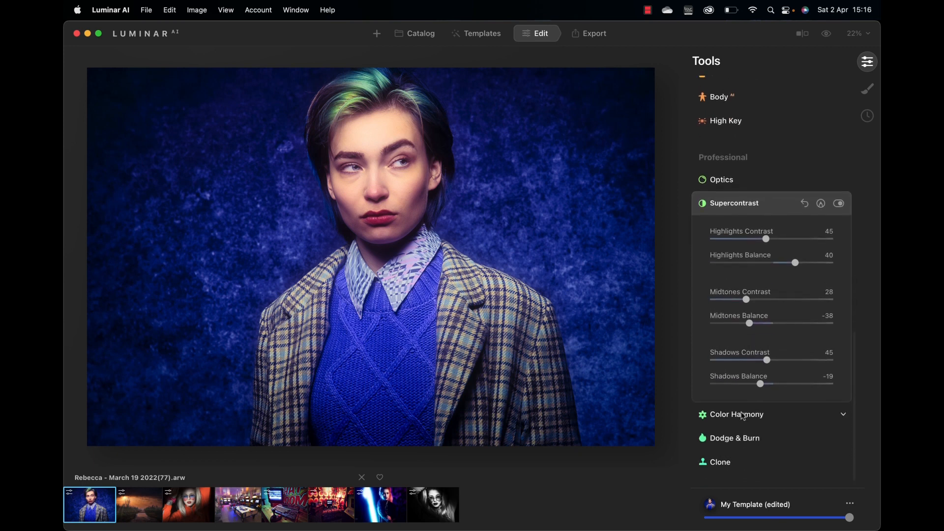
left_click(744, 414)
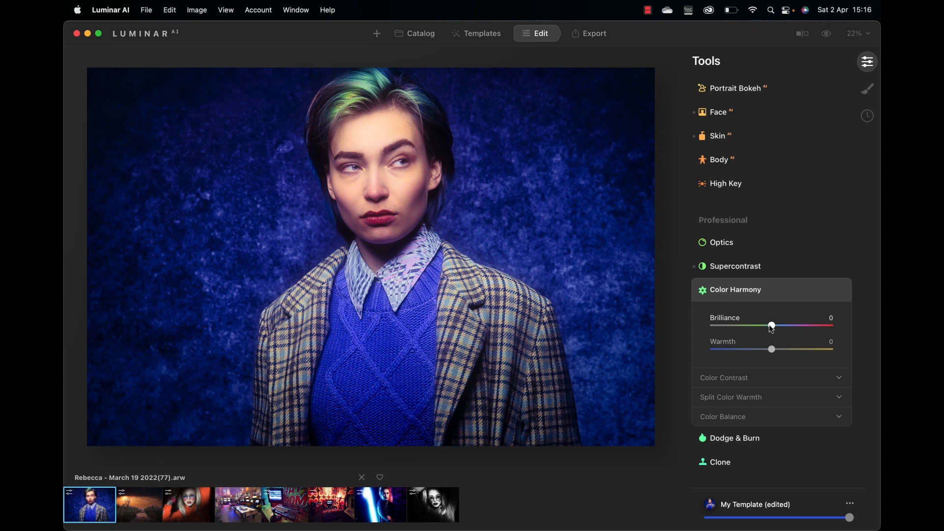
left_click_drag(773, 329, 751, 353)
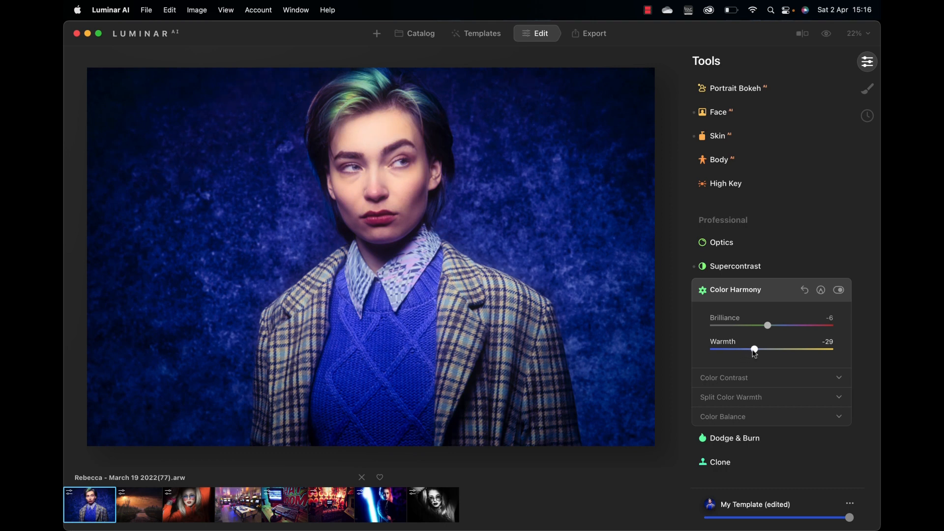
Step: Try the Color Contrast Amount in Color Harmony and return it to 0
left_click(742, 378)
scroll(743, 377, "down", 3)
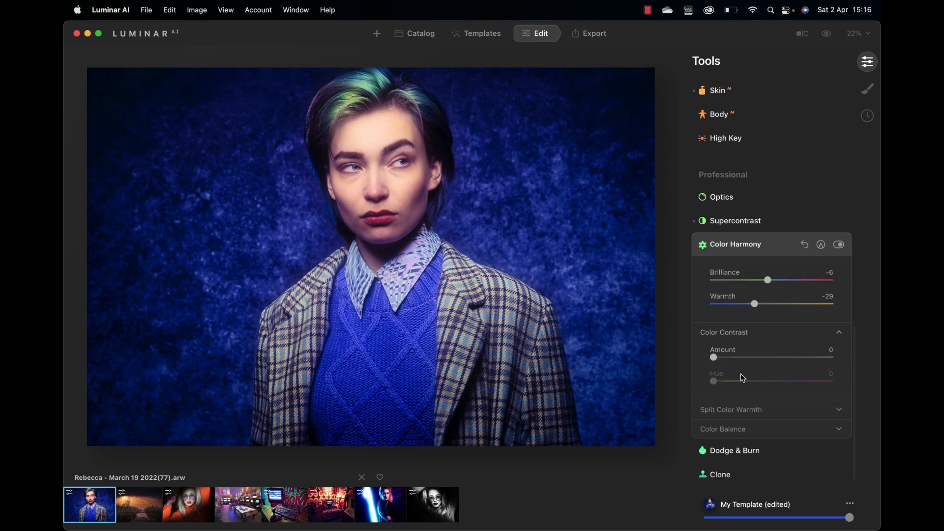
left_click_drag(715, 346, 672, 347)
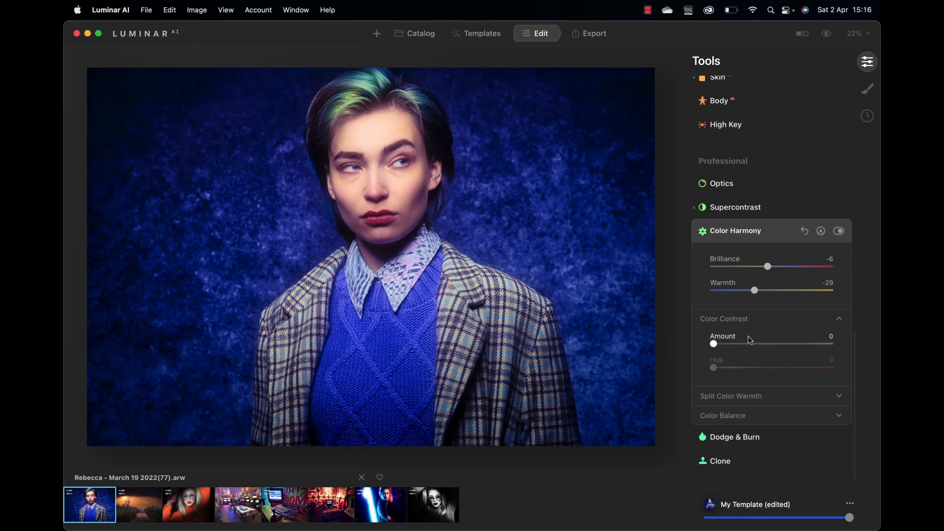
Step: Set the Split Color Warmth in Color Harmony to Warm -5 and Cool -15
left_click(743, 395)
scroll(744, 397, "down", 3)
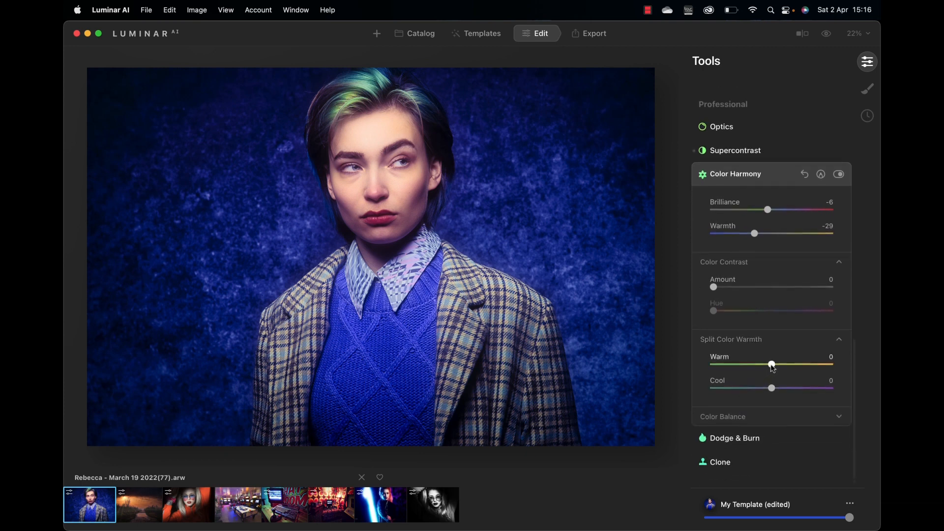
left_click_drag(771, 364, 764, 396)
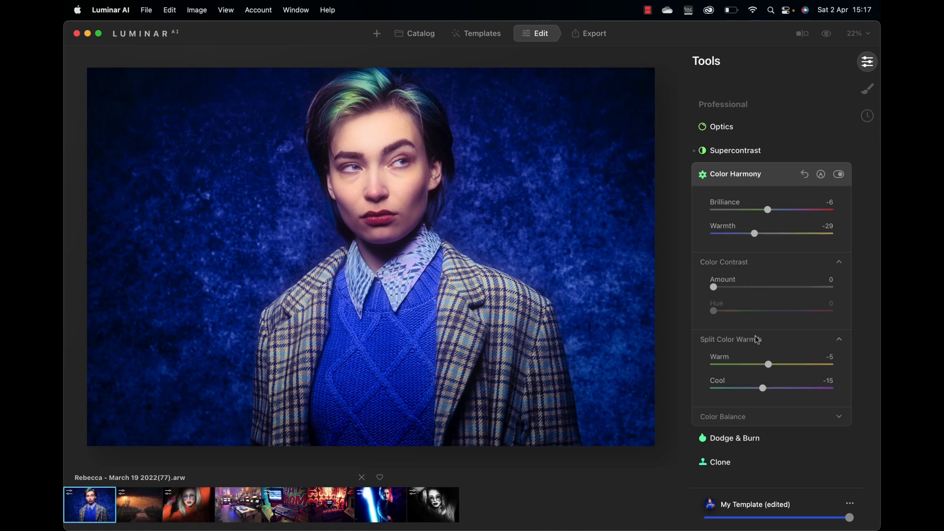
Step: Set the Color Balance for the shadows to Cyan-Red -2 and Magenta-Green 3, leaving Yellow-Blue at 0
left_click(743, 416)
scroll(759, 375, "down", 4)
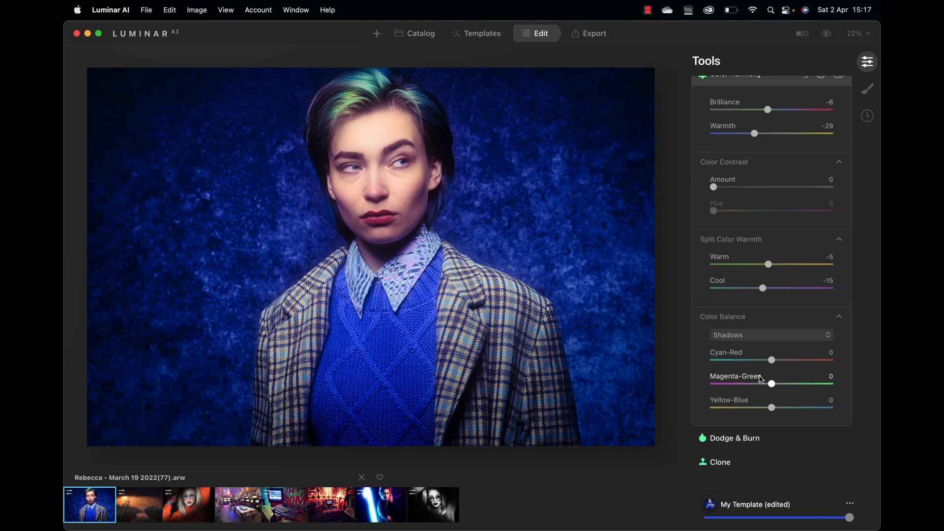
left_click(765, 334)
left_click(765, 351)
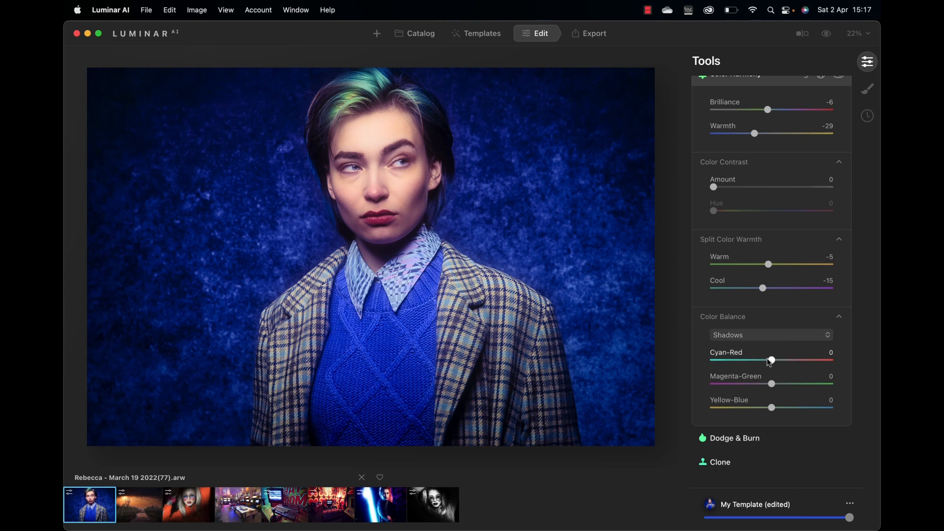
mouse_move(772, 363)
left_mouse_down()
mouse_move(757, 363)
mouse_move(771, 361)
left_mouse_up()
left_click_drag(772, 385, 773, 409)
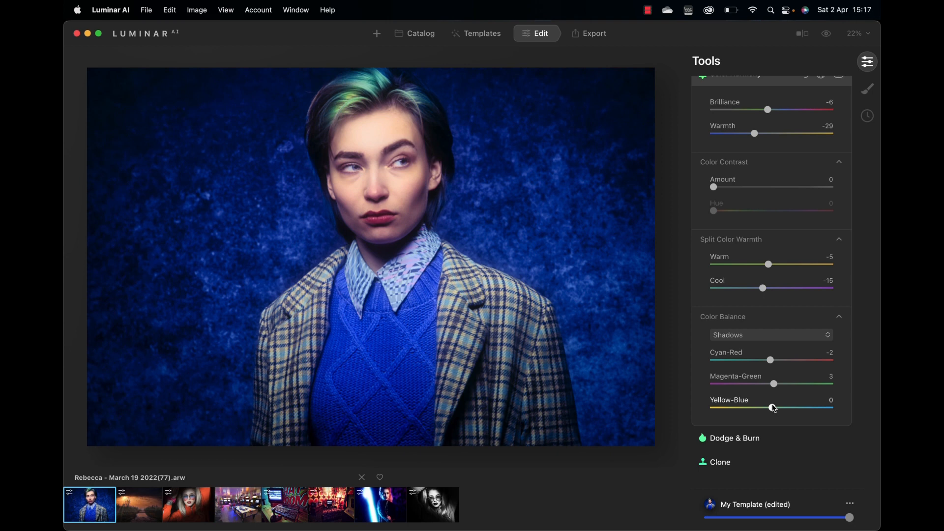
Step: Set the Color Balance for the midtones to Magenta-Green 3, keeping Cyan-Red and Yellow-Blue at 0
left_click(768, 340)
left_click(745, 364)
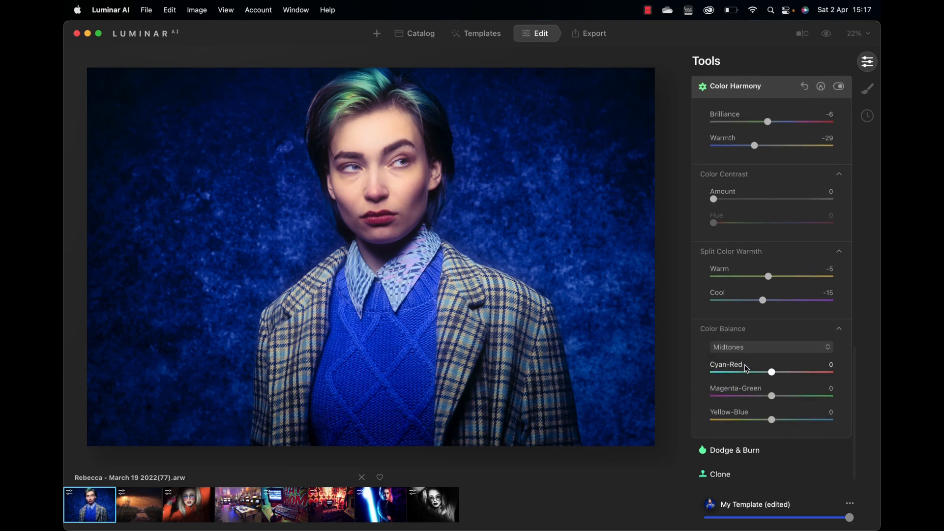
left_click_drag(772, 374, 778, 399)
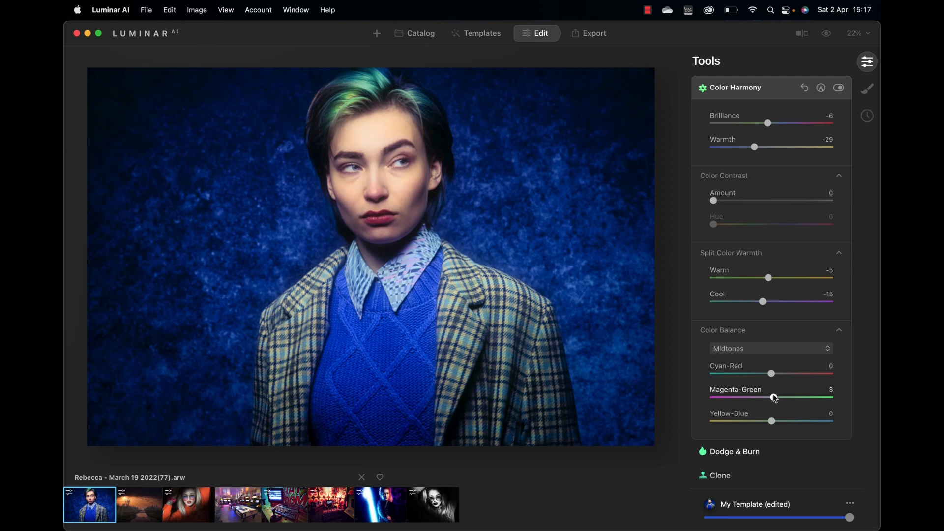
mouse_move(772, 421)
left_mouse_down()
mouse_move(787, 421)
mouse_move(773, 426)
left_mouse_up()
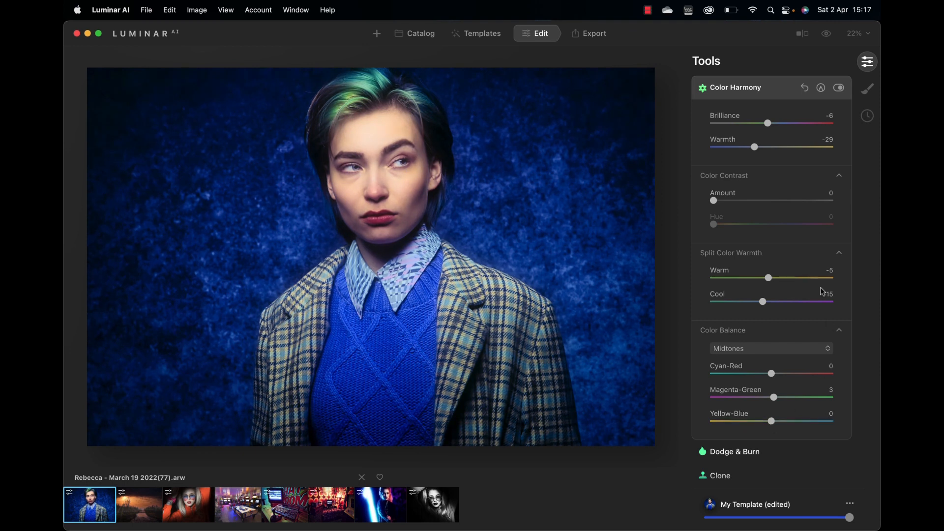
Step: Compare the portrait with and without Color Harmony, and open the Dodge & Burn settings to view them
left_click(839, 87)
left_click(839, 88)
scroll(786, 214, "down", 1)
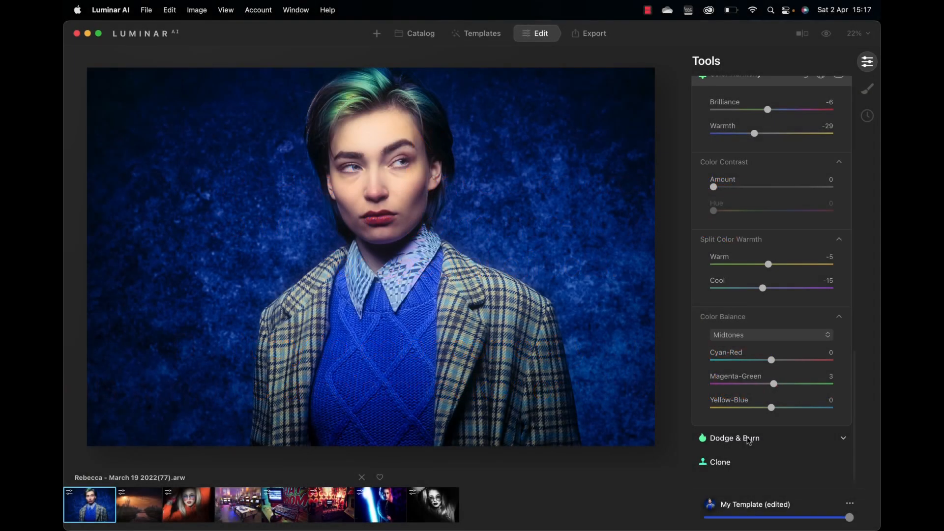
left_click(746, 438)
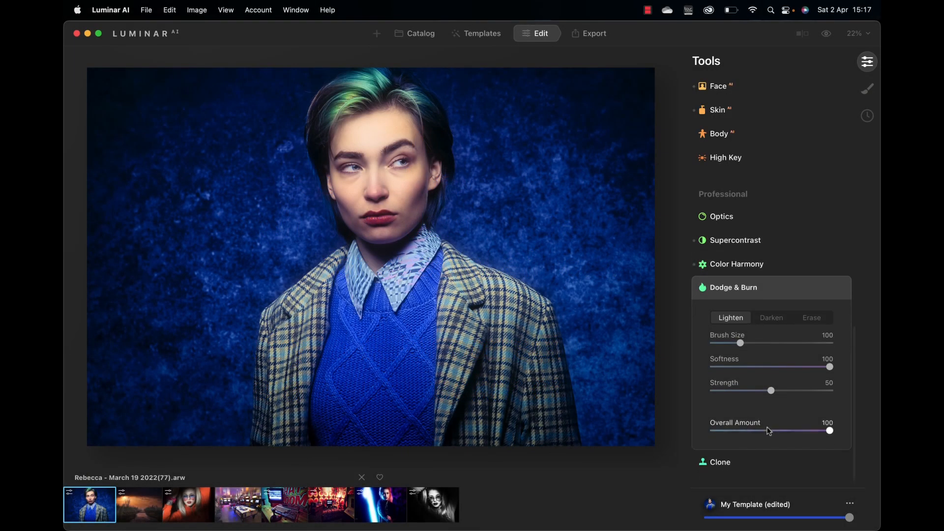
Step: Clone nearby cheek skin over the dark area beneath the model's left eye, raising the Clone radius to 106
left_click(723, 462)
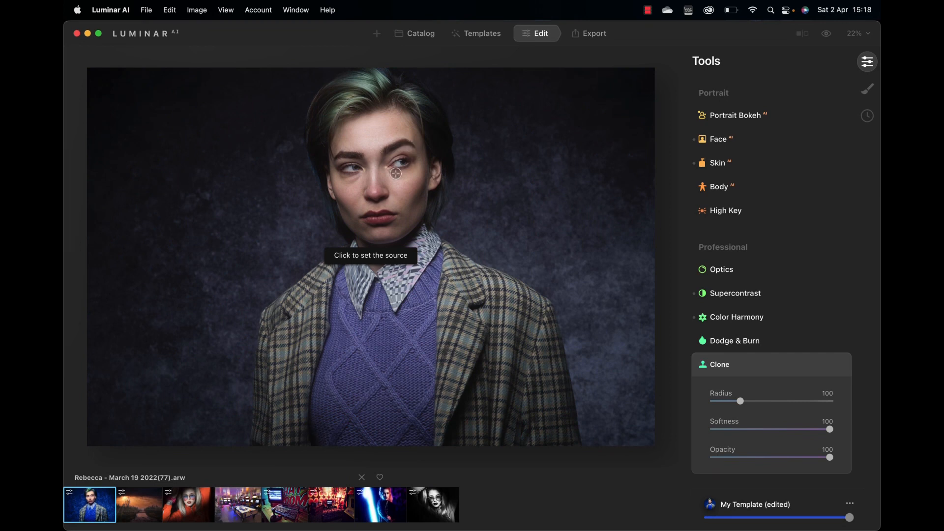
left_click(227, 18)
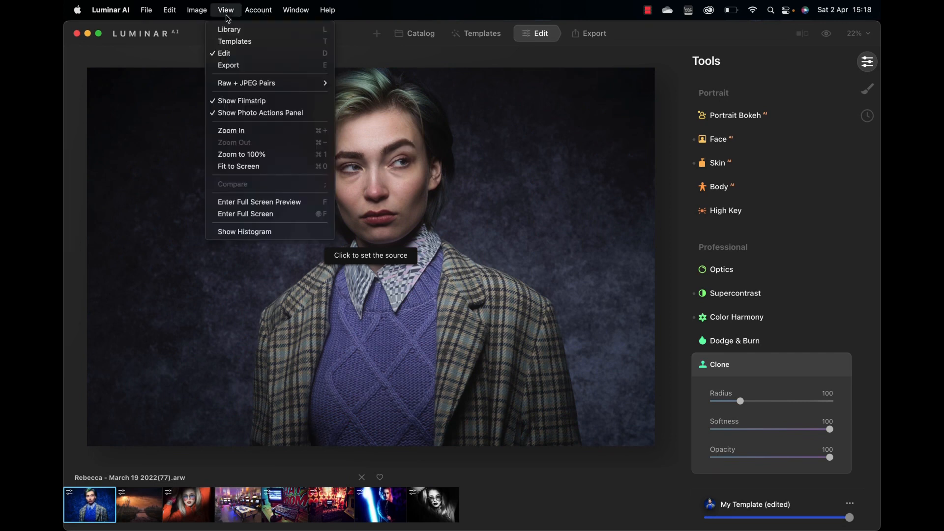
left_click(257, 154)
left_click_drag(347, 137, 322, 432)
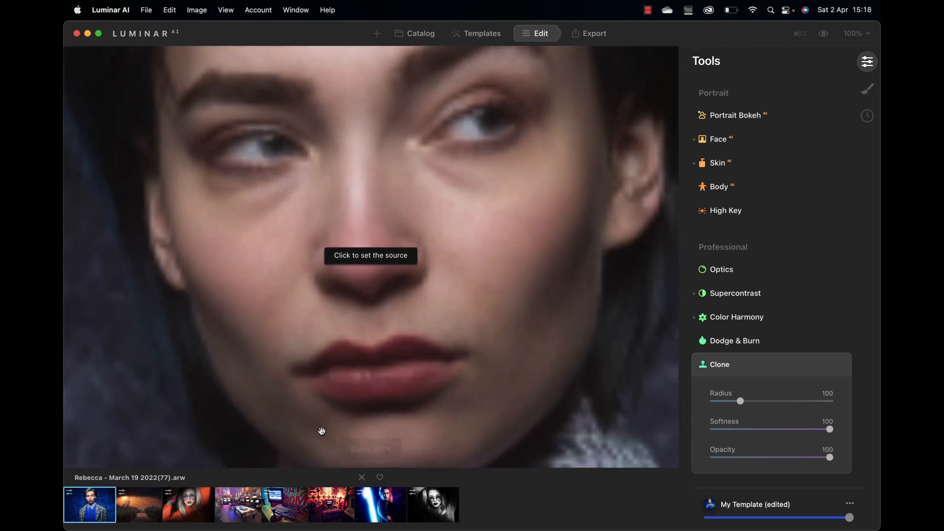
left_click(425, 191)
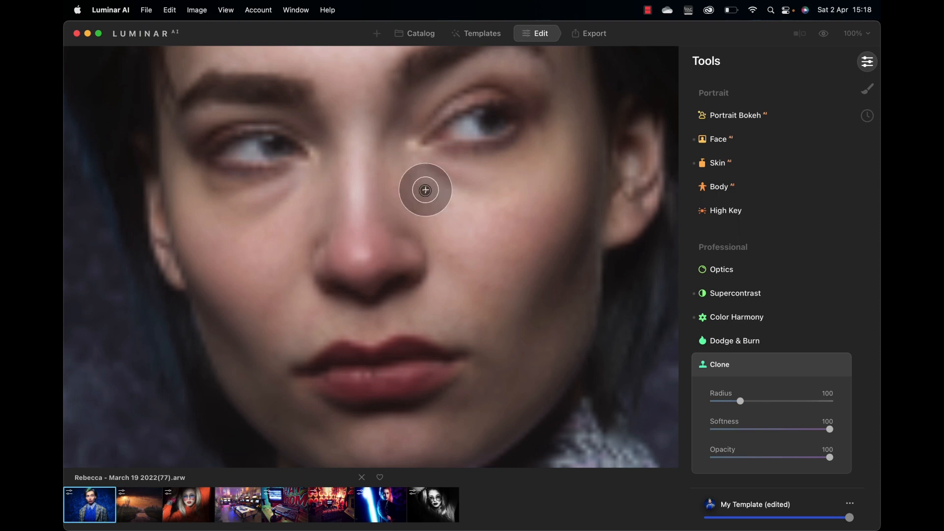
mouse_move(419, 159)
left_mouse_down()
mouse_move(459, 184)
mouse_move(497, 185)
mouse_move(435, 174)
left_mouse_up()
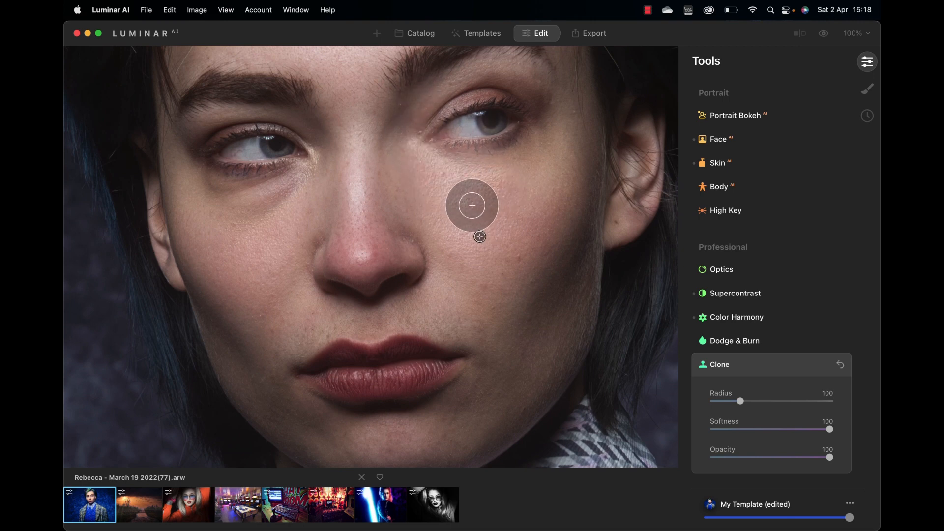
key("bracketright")
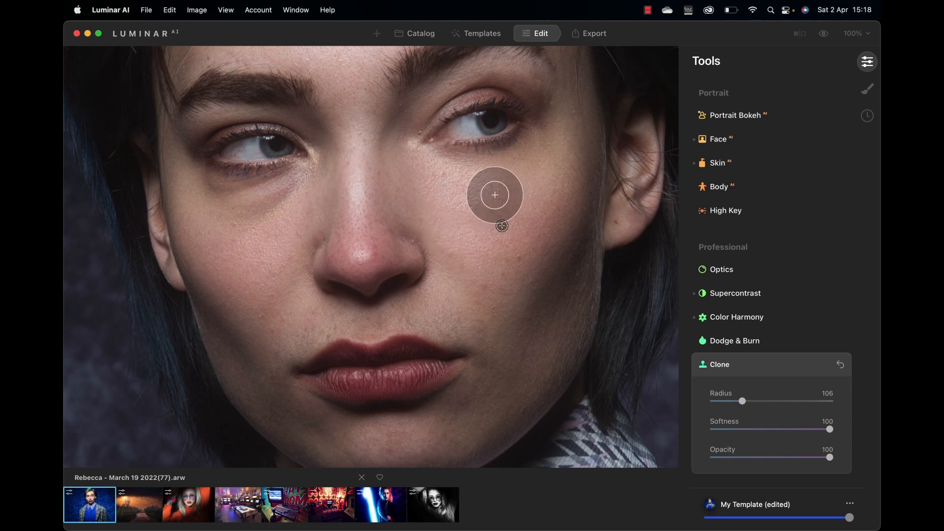
key("Return")
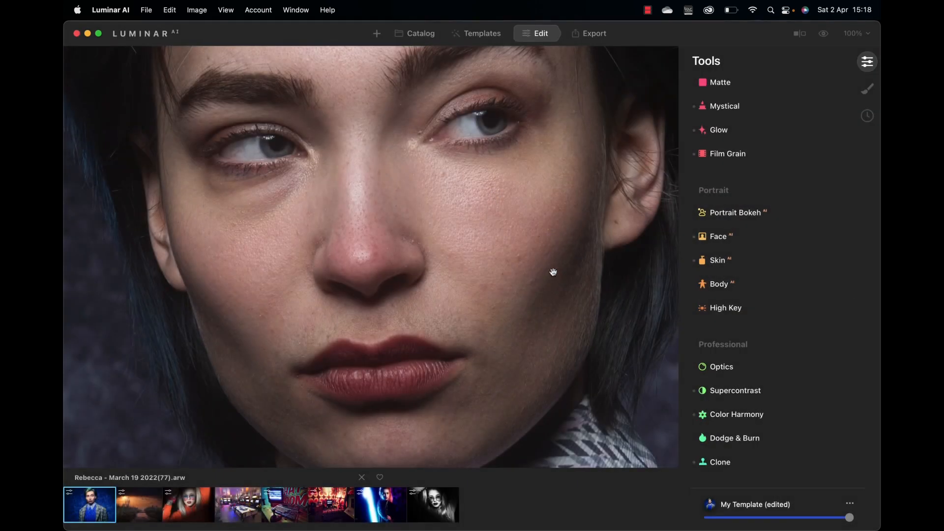
Step: Set the Clone radius to 73 and clone smooth cheek skin over the shadow beneath the model's right eye
left_click(723, 462)
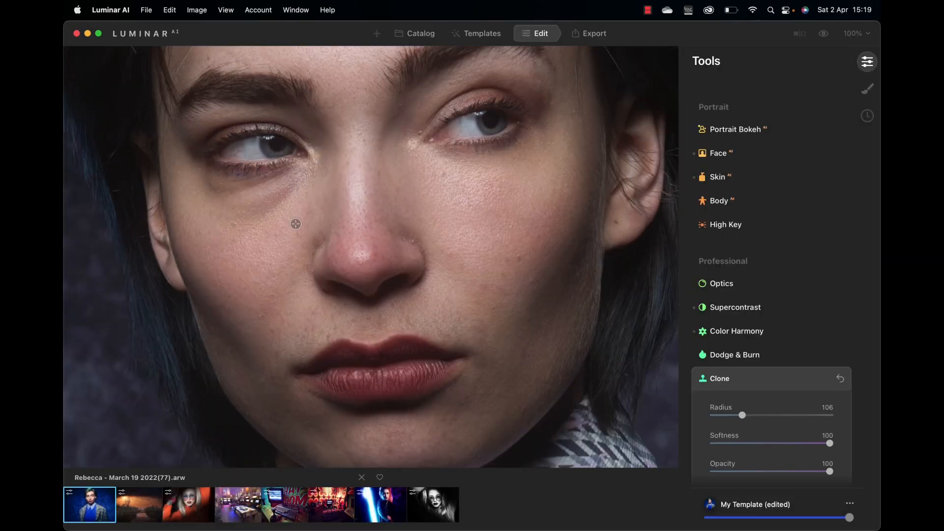
left_click_drag(742, 414, 733, 415)
left_click(302, 210)
left_click_drag(300, 188, 305, 175)
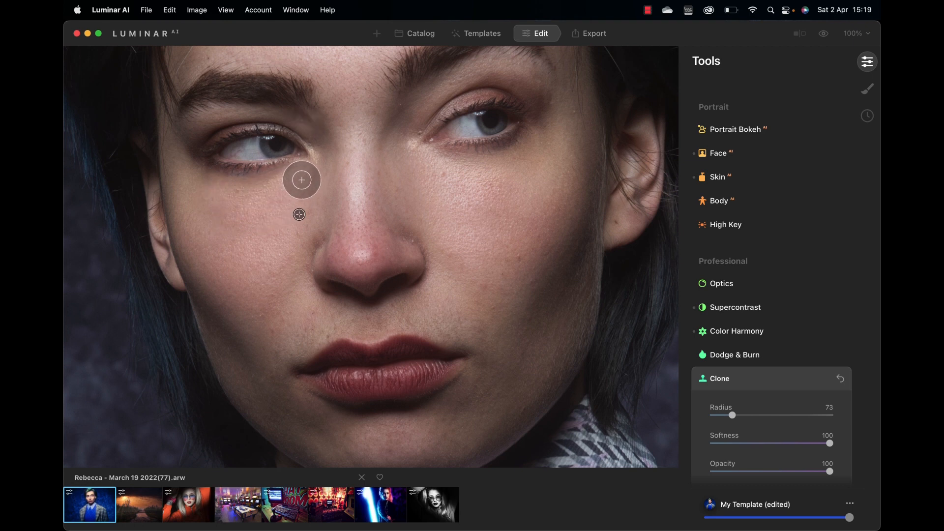
key("Return")
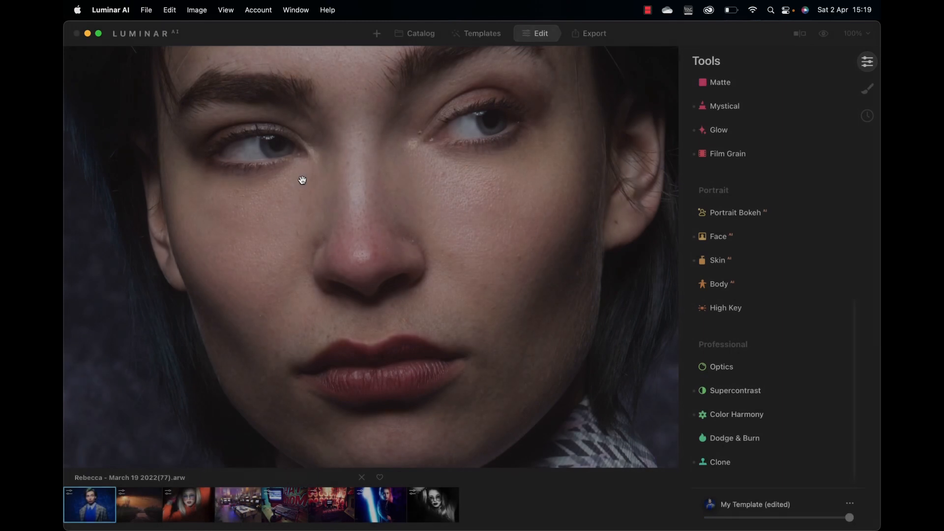
Step: Compare the whole edited portrait with the original photo
left_click(443, 169)
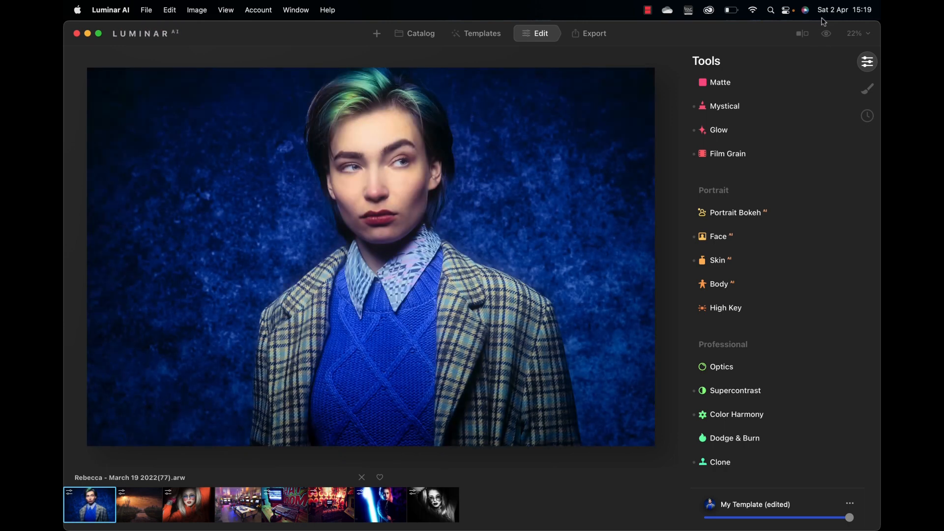
left_click(827, 35)
left_click(826, 34)
Step: Lower the portrait's Exposure in the Light tool to -0.33
scroll(783, 135, "up", 10)
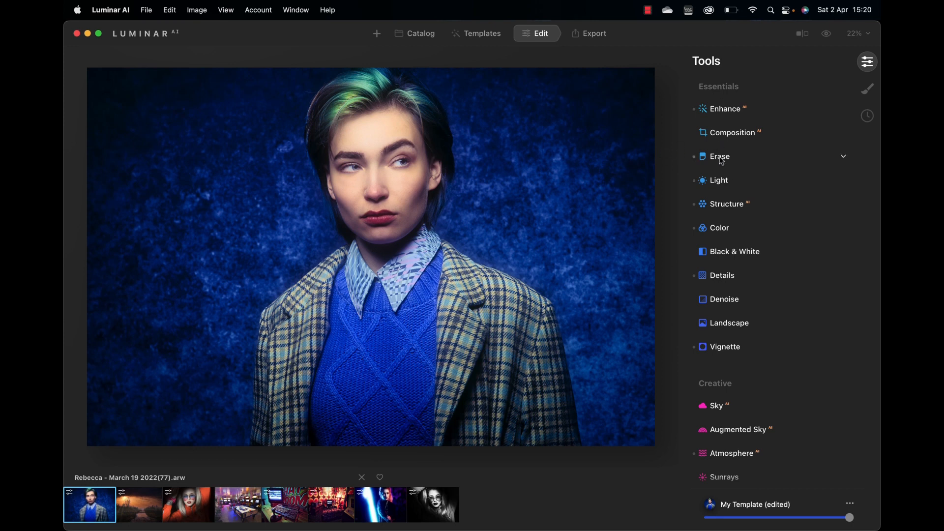
left_click(721, 184)
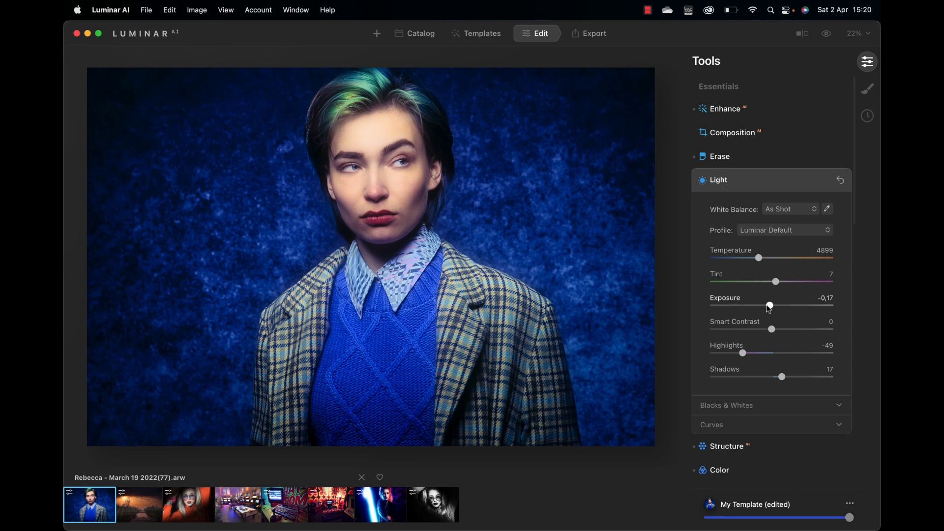
mouse_move(769, 305)
left_mouse_down()
mouse_move(757, 308)
mouse_move(767, 309)
left_mouse_up()
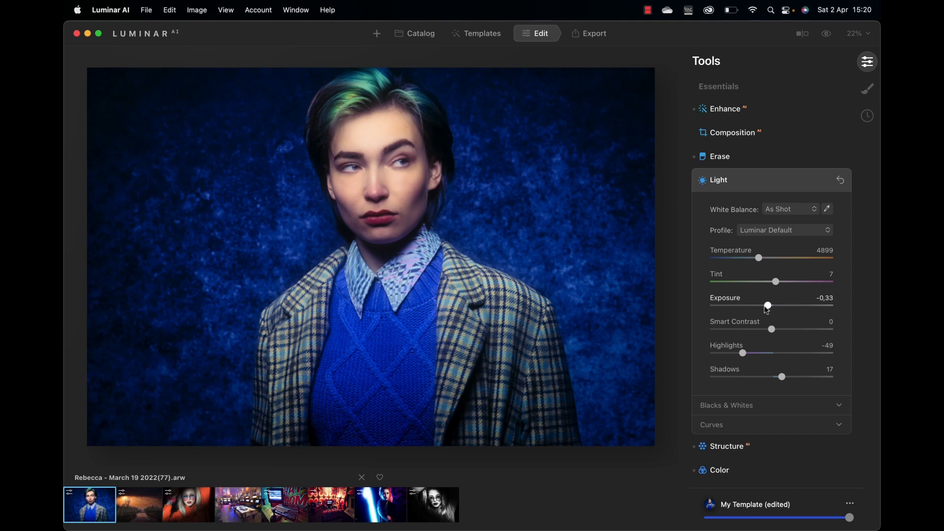
scroll(769, 345, "down", 2)
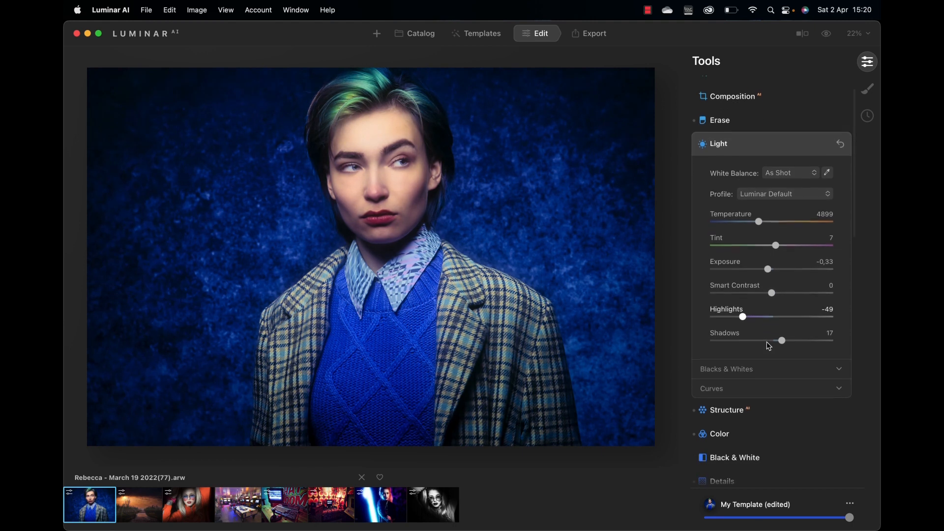
scroll(768, 346, "down", 2)
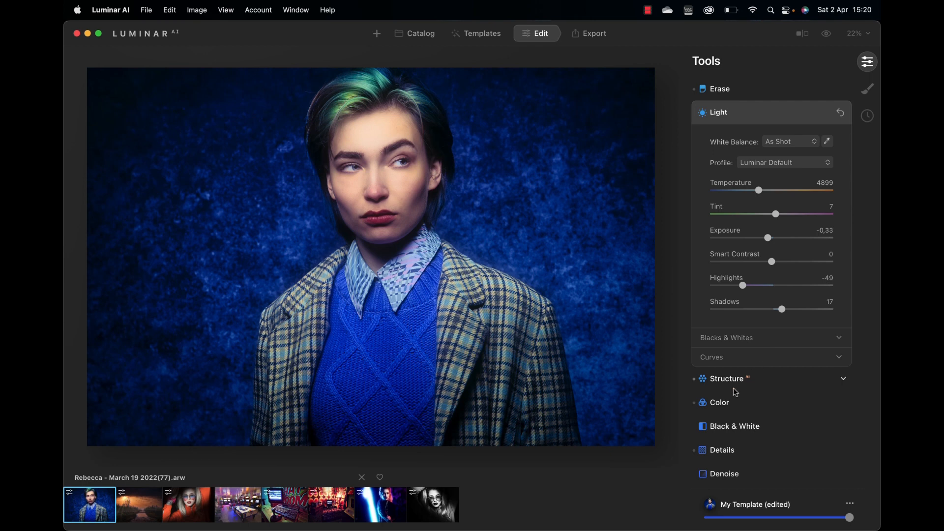
Step: Lower the portrait's overall color Saturation to -6 and compare the edit with the original photo
left_click(729, 402)
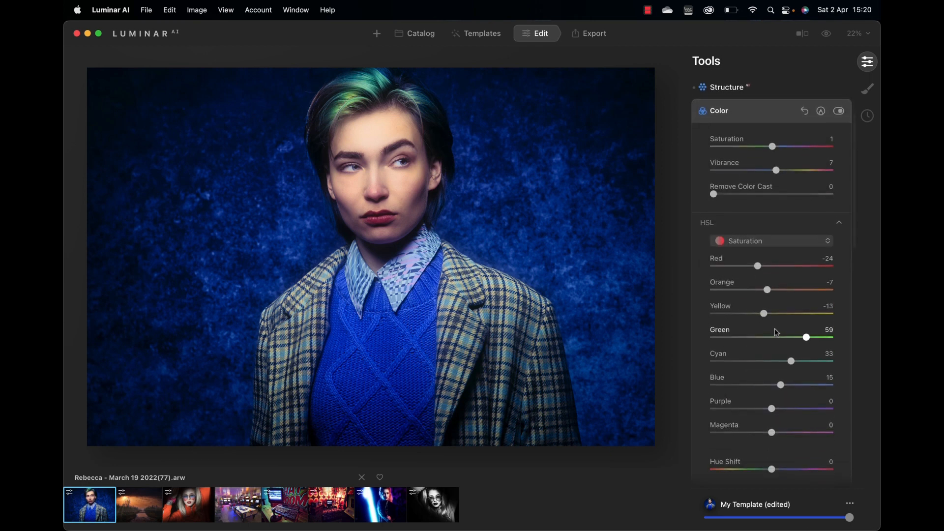
left_click_drag(772, 149, 768, 151)
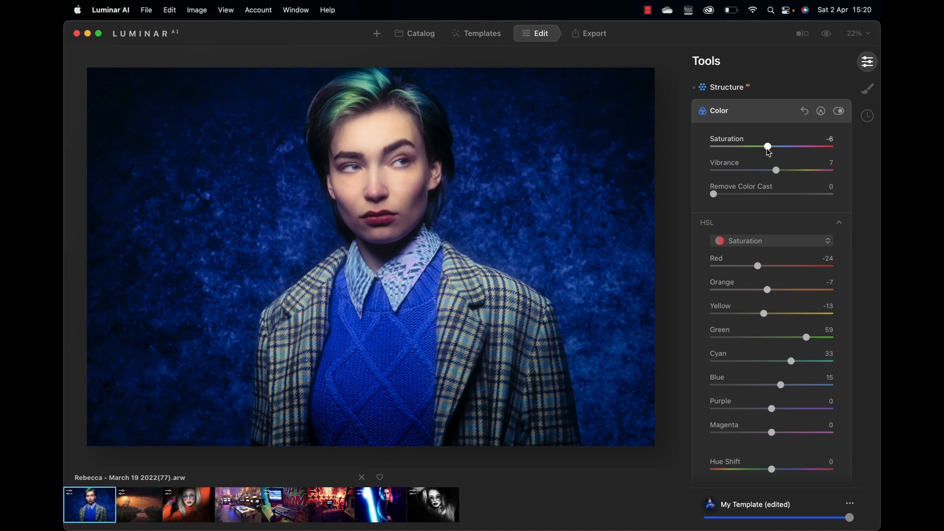
left_click(826, 33)
left_click(827, 34)
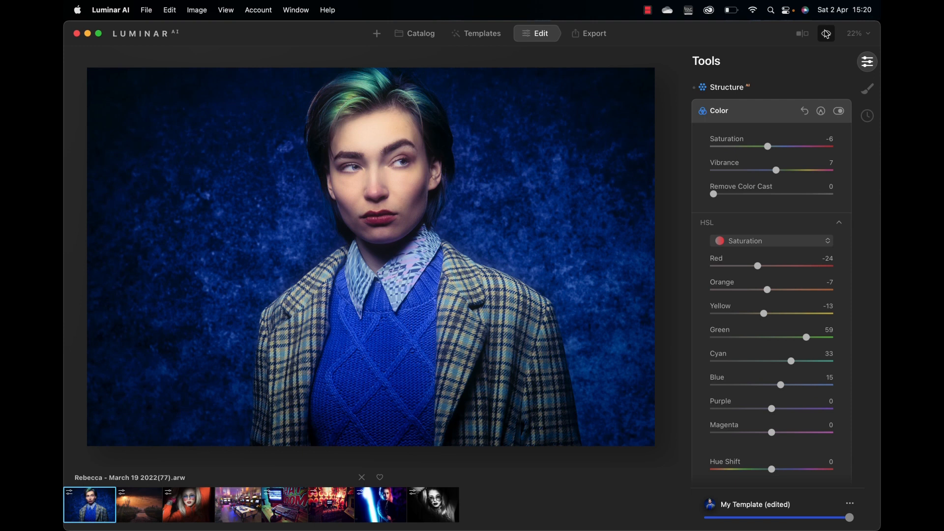
Step: Add a Basic local mask and paint it over the model's green hair with a brush radius of 100
left_click(866, 90)
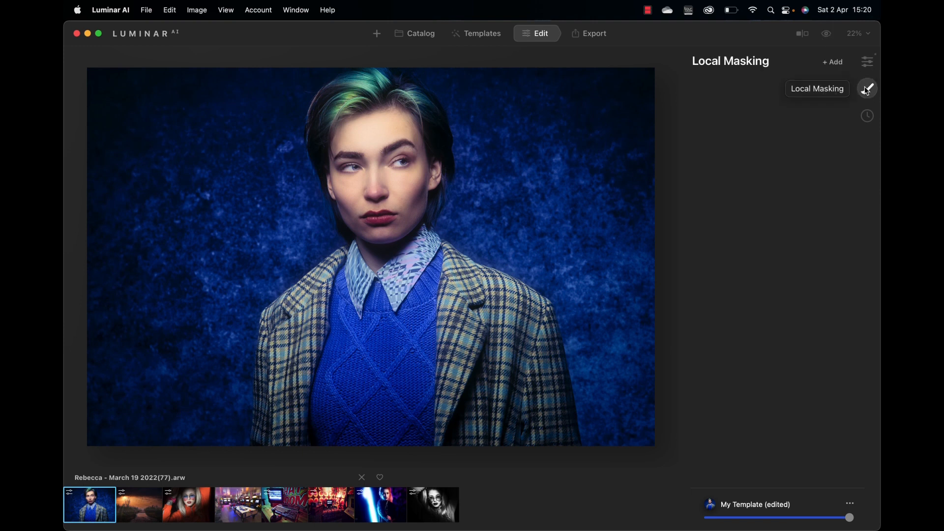
left_click(841, 67)
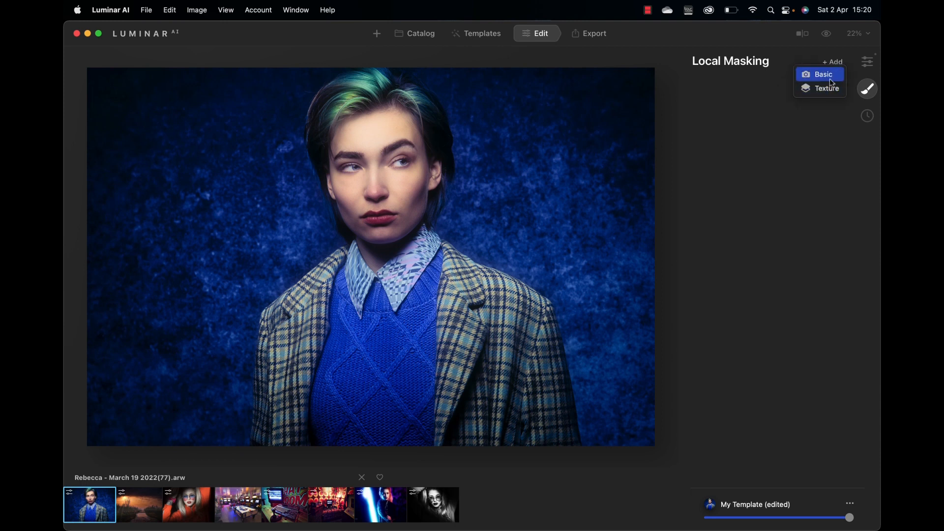
left_click(830, 78)
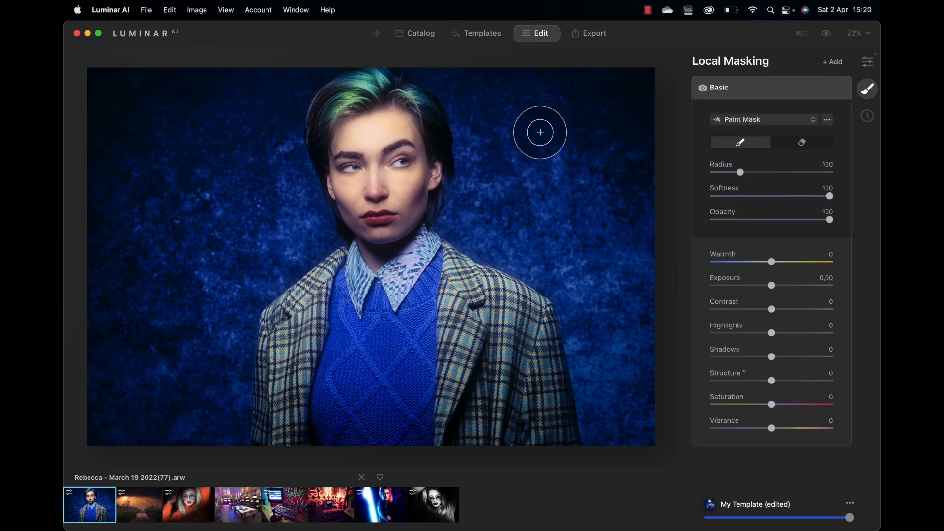
mouse_move(316, 98)
left_mouse_down()
mouse_move(380, 75)
mouse_move(407, 74)
mouse_move(434, 99)
left_mouse_up()
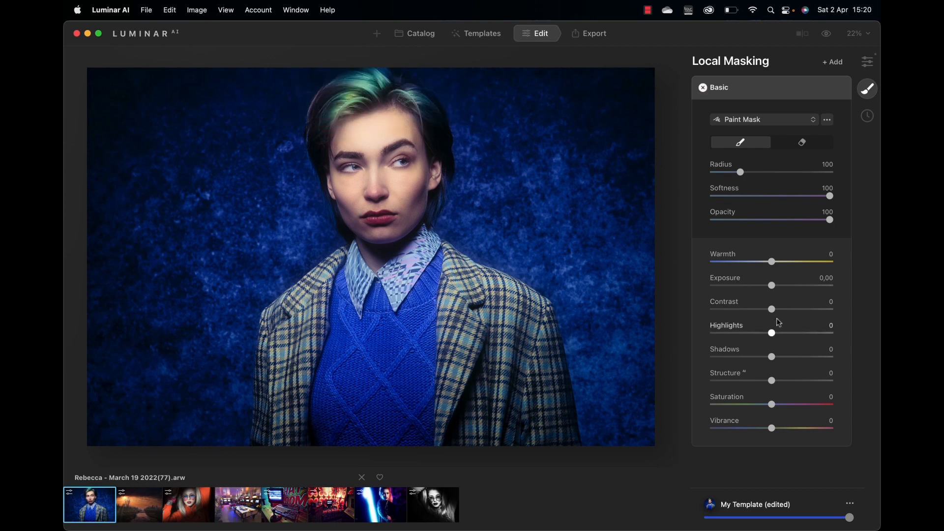
Step: Set the hair mask's Saturation to 17, Vibrance to 22 and Structure to 34
left_click_drag(772, 402, 808, 427)
left_click_drag(756, 431, 797, 432)
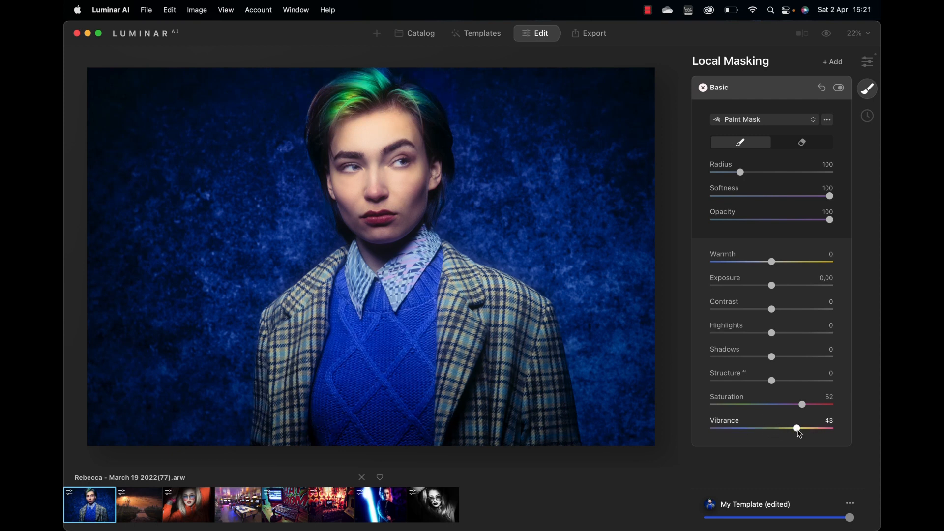
left_click_drag(799, 406, 783, 411)
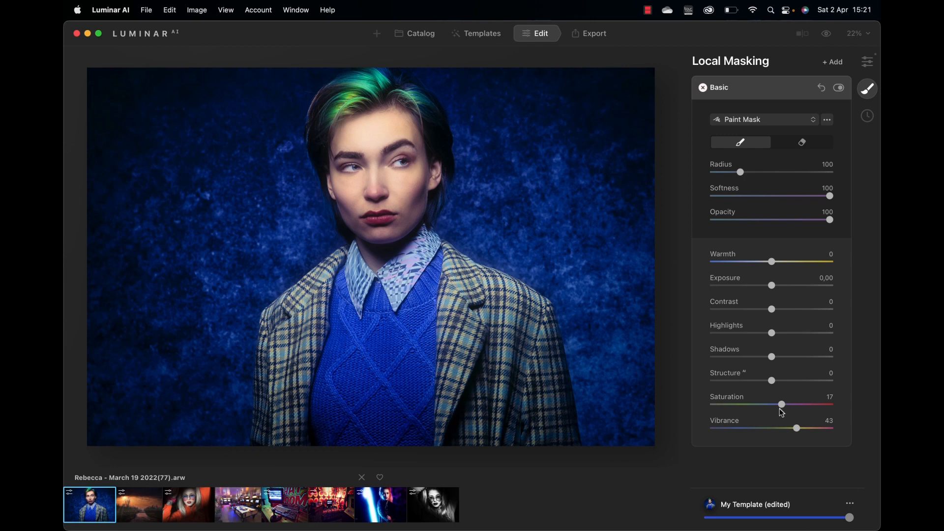
left_click_drag(796, 430, 784, 429)
left_click_drag(773, 385, 795, 382)
Step: Compare the hair with and without the Basic mask adjustments
left_click(839, 89)
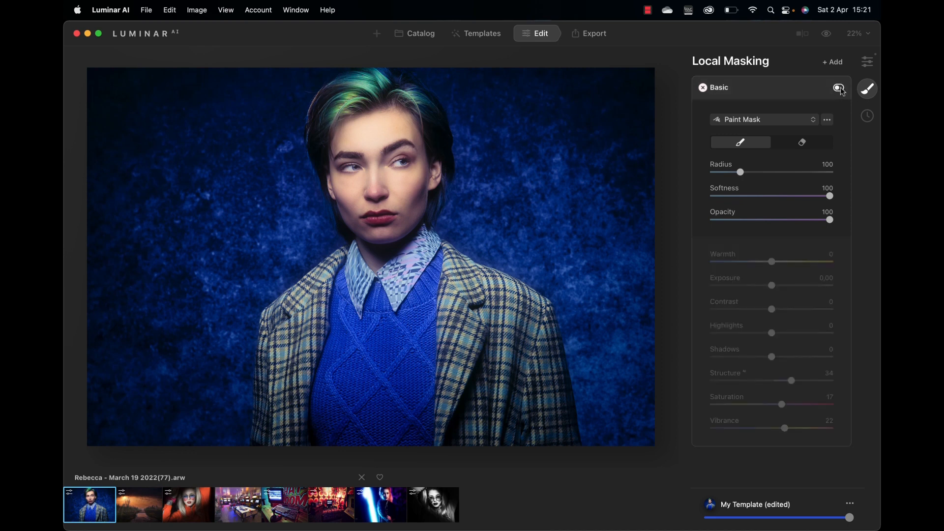
left_click(841, 90)
left_click(842, 91)
left_click(839, 87)
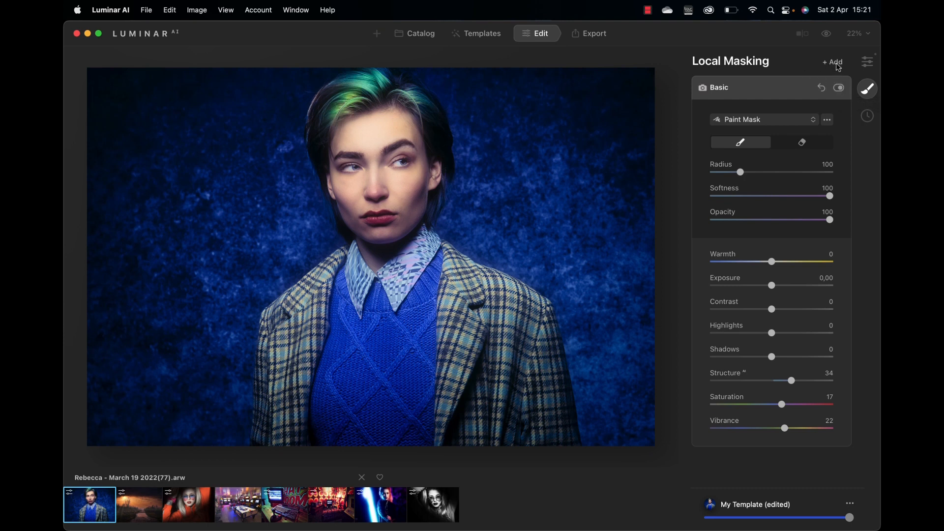
Step: Add a Texture layer in Local Masking and apply the Flame texture to the portrait
left_click(837, 64)
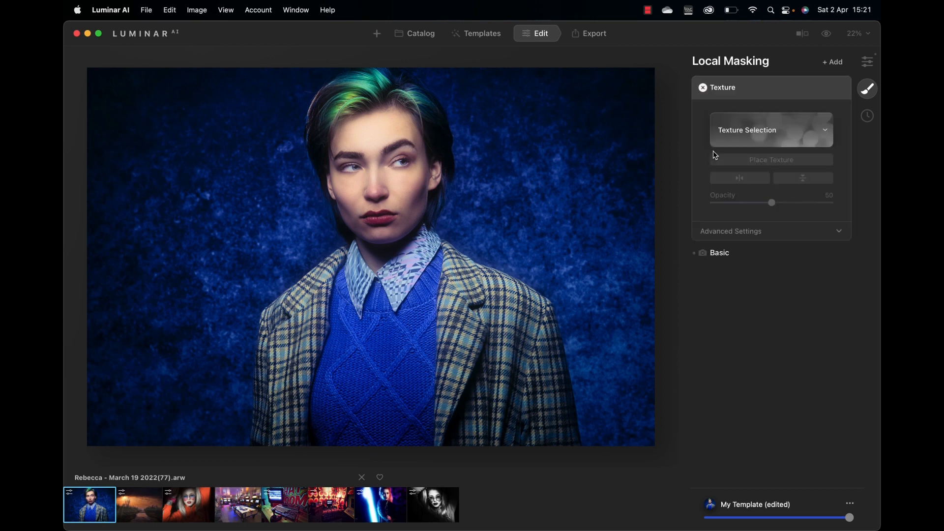
left_click(814, 140)
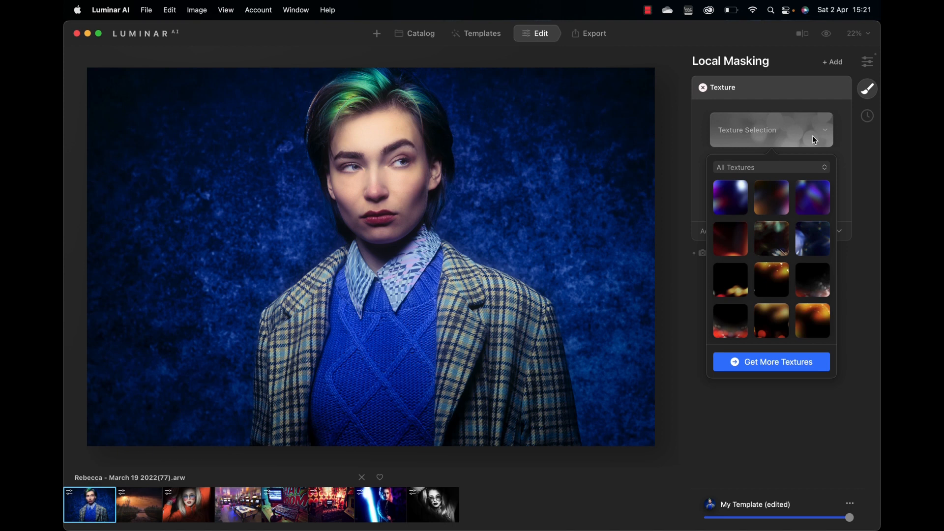
left_click(740, 246)
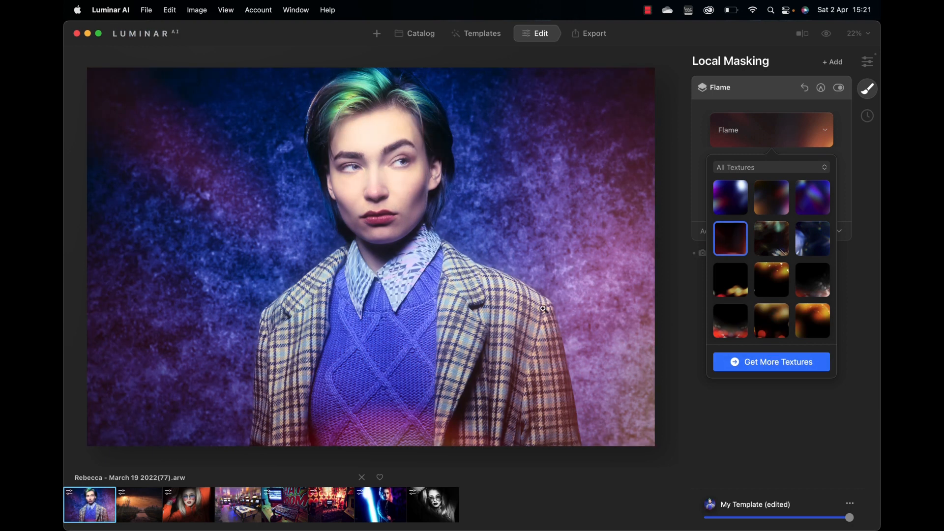
left_click(735, 138)
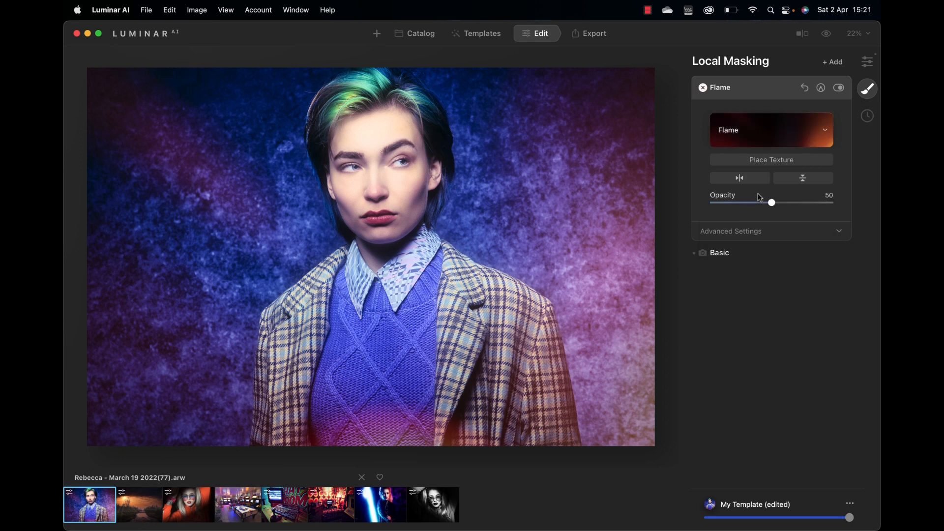
Step: Set the Flame texture's blend to Lighten, Brightness to 74, Contrast to 49, Saturation to -9 and Hue to -13
left_click(736, 232)
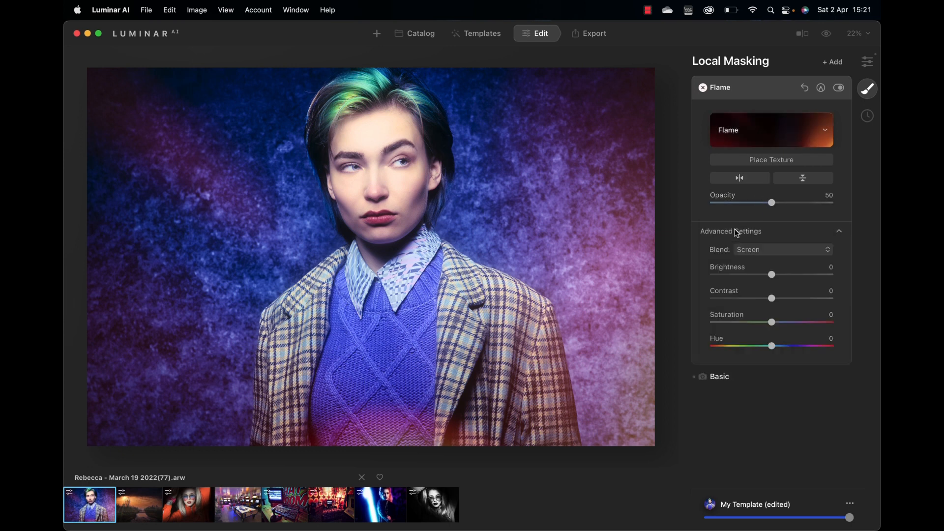
left_click(757, 251)
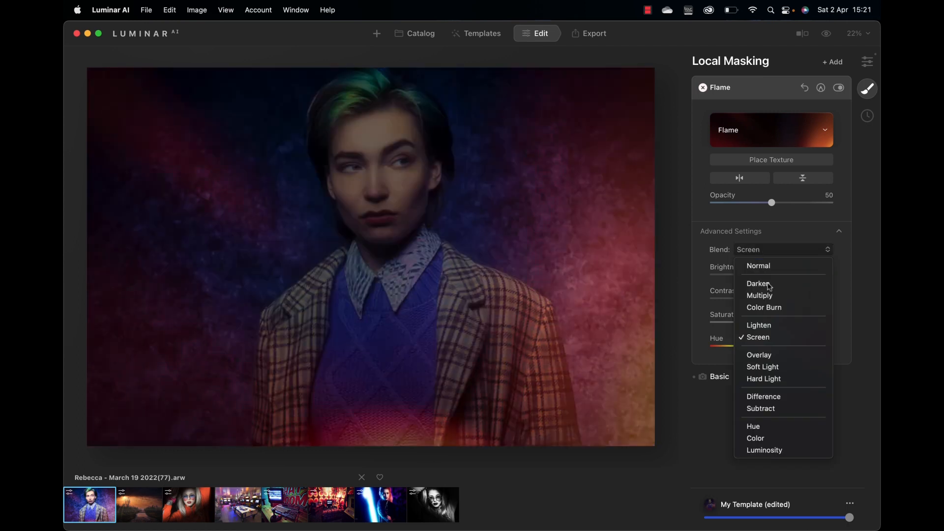
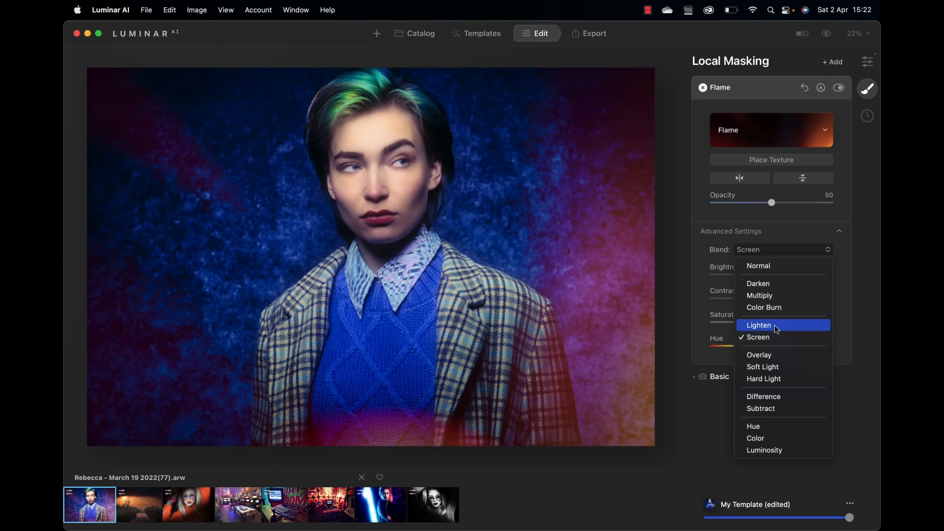
left_click(776, 327)
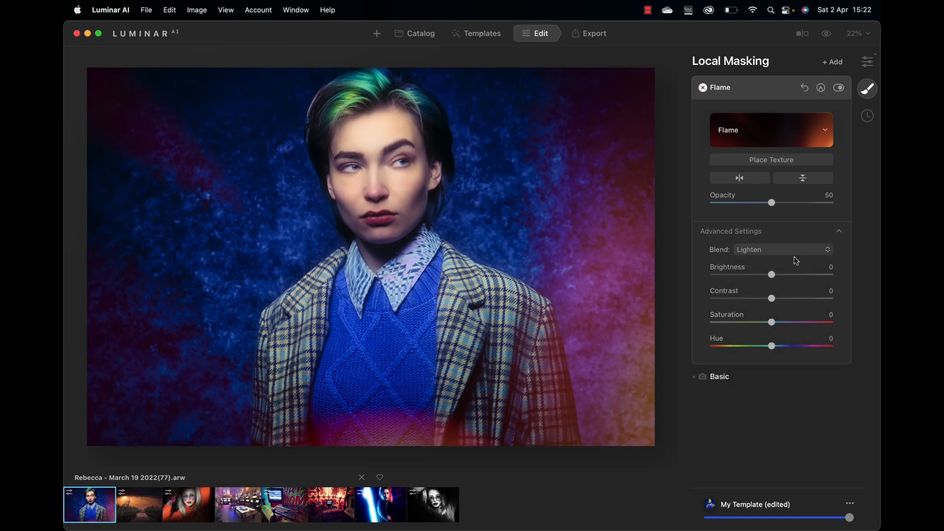
left_click_drag(774, 276, 820, 272)
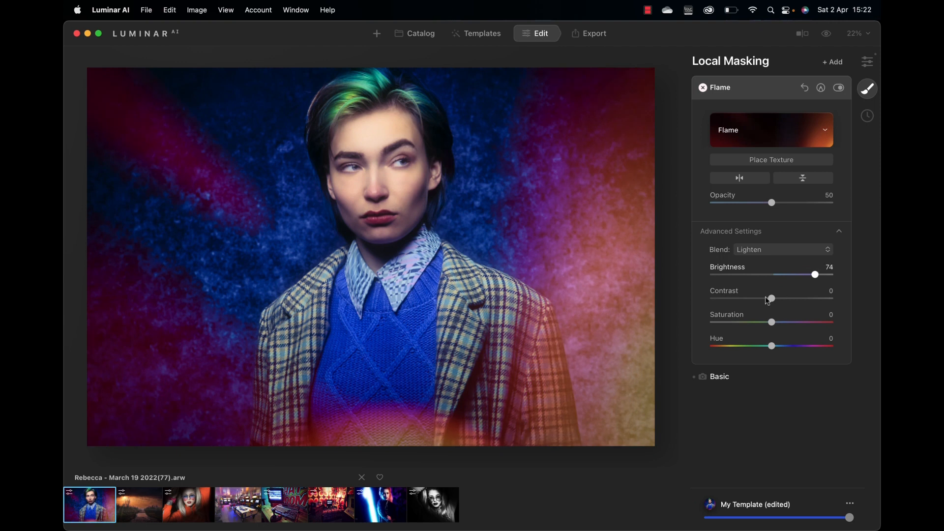
left_click_drag(774, 302, 770, 351)
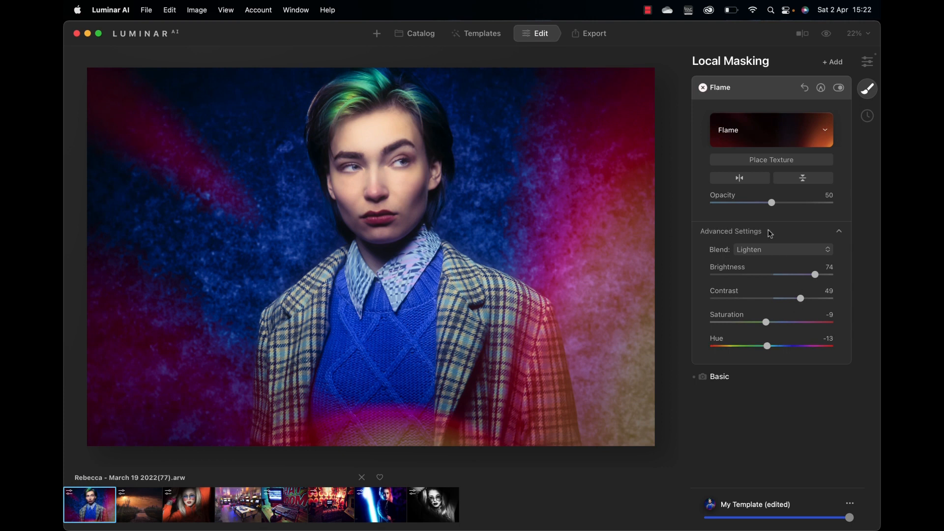
Step: Lower the Flame texture's Opacity to 25 and flip it vertically, also trying the horizontal flip
left_click_drag(770, 205, 743, 201)
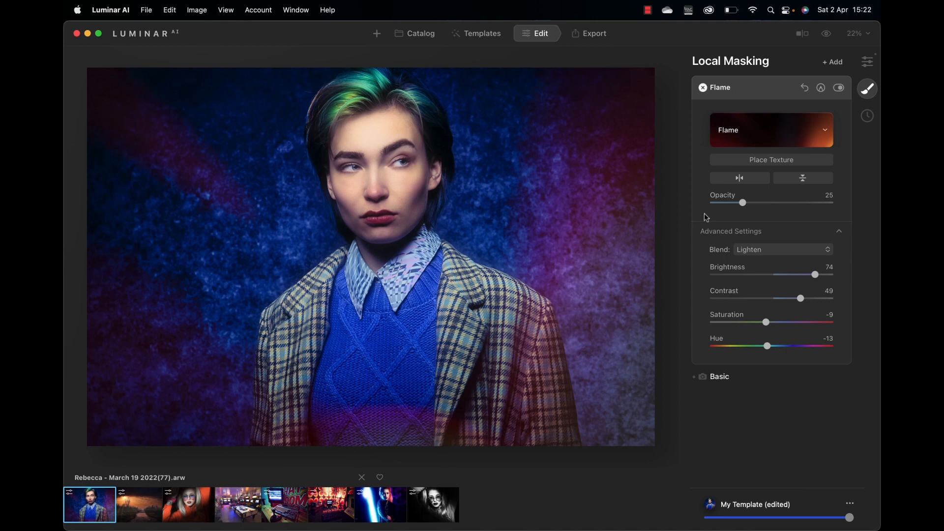
left_click(740, 180)
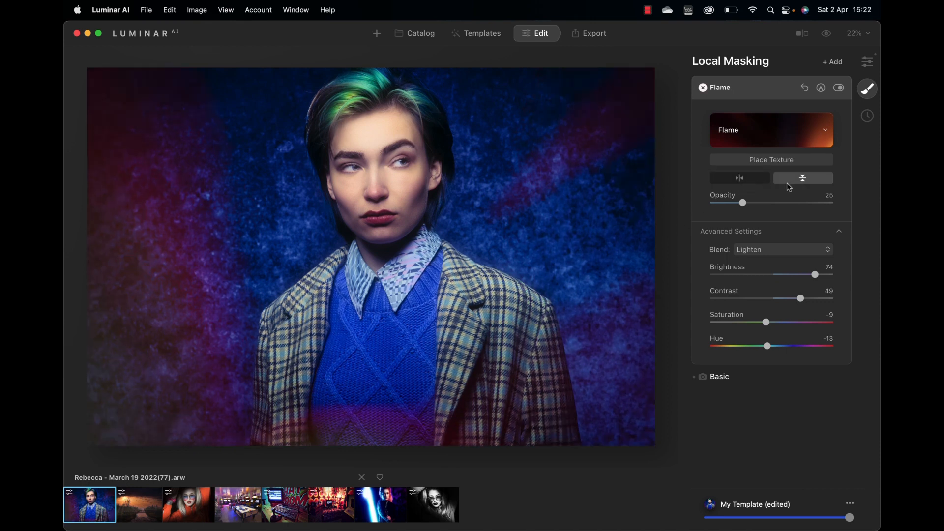
left_click(793, 180)
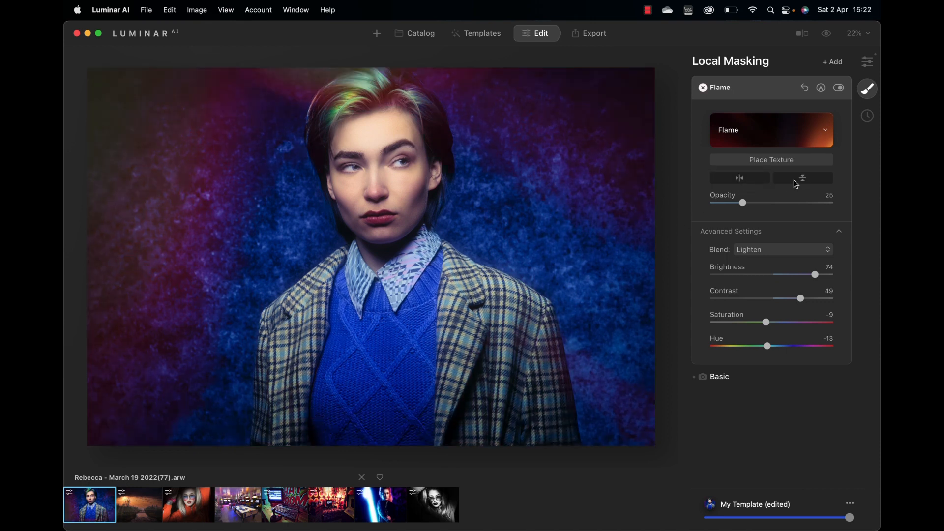
left_click(749, 181)
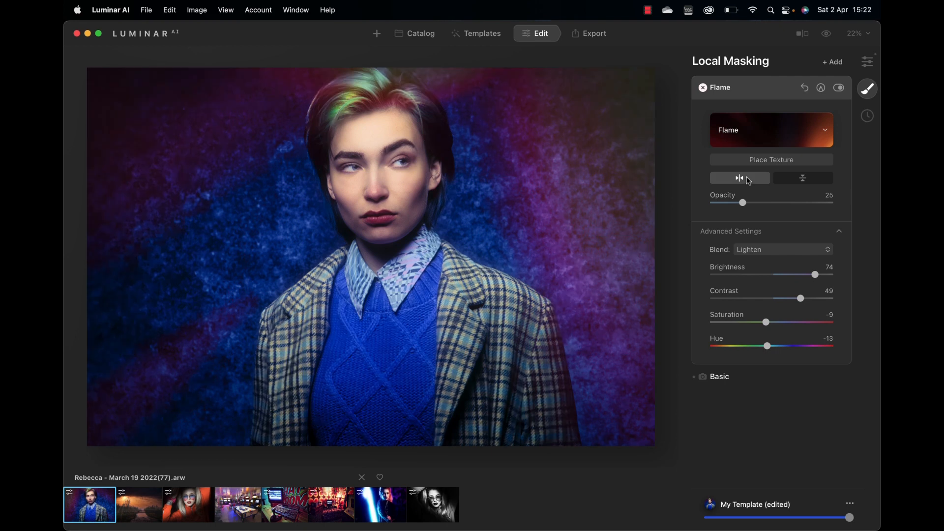
Step: Try White Vignette, Warm Hearts, Night Blues and other textures, and replace Flame with the Rainbows texture
left_click(762, 133)
left_click(776, 239)
left_click(814, 246)
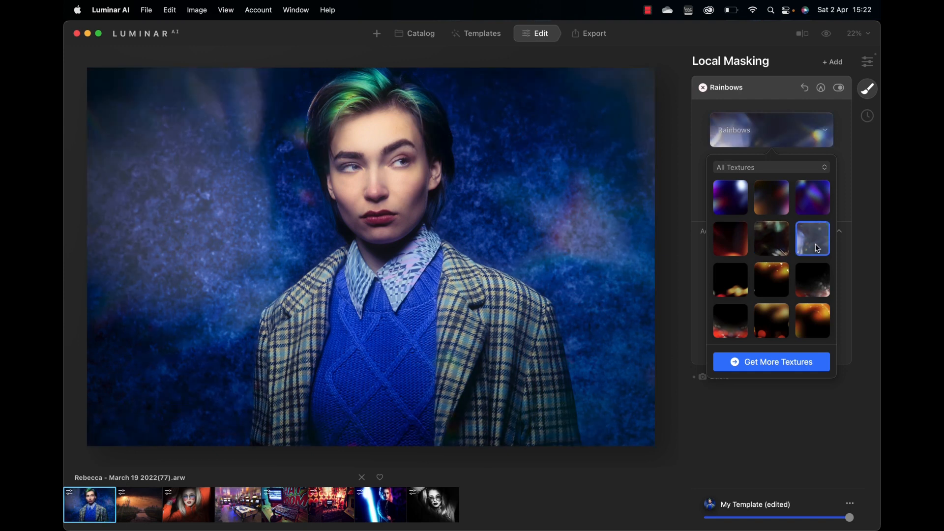
scroll(791, 280, "down", 2)
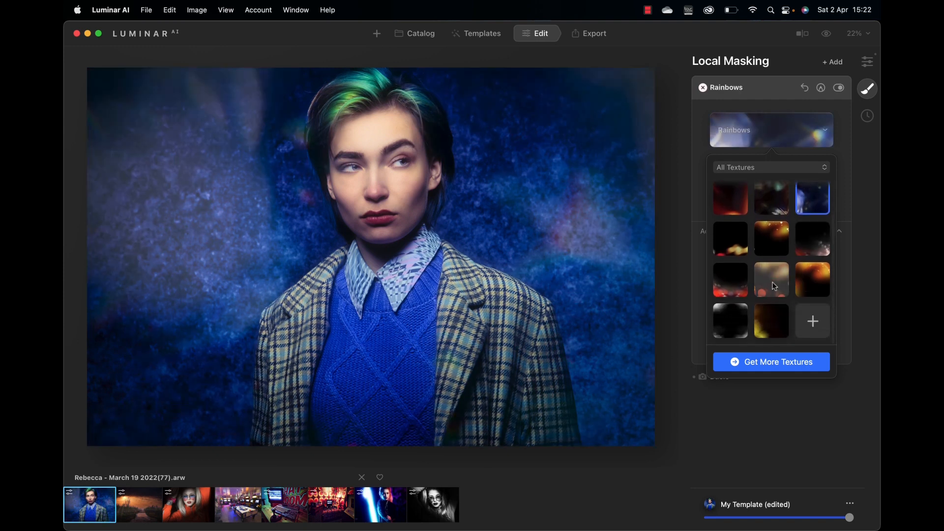
left_click(772, 283)
left_click(730, 320)
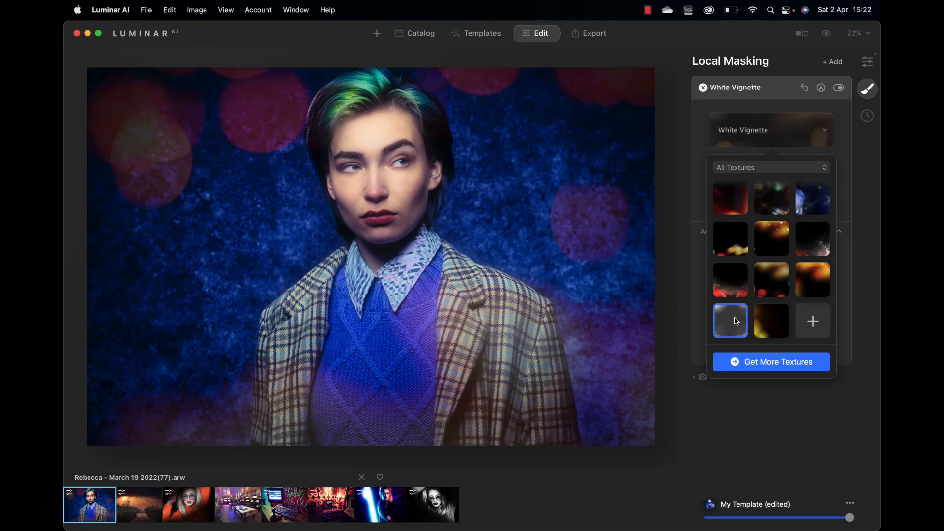
left_click(815, 273)
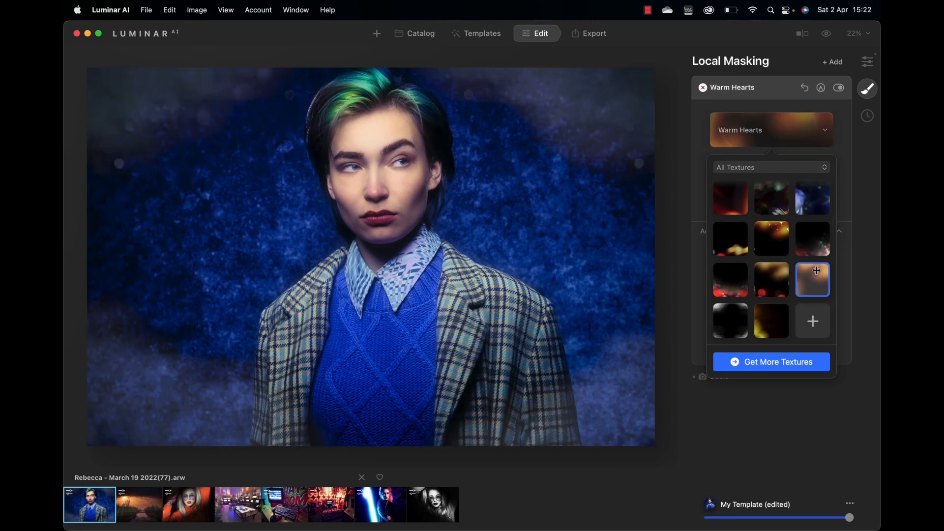
left_click(806, 235)
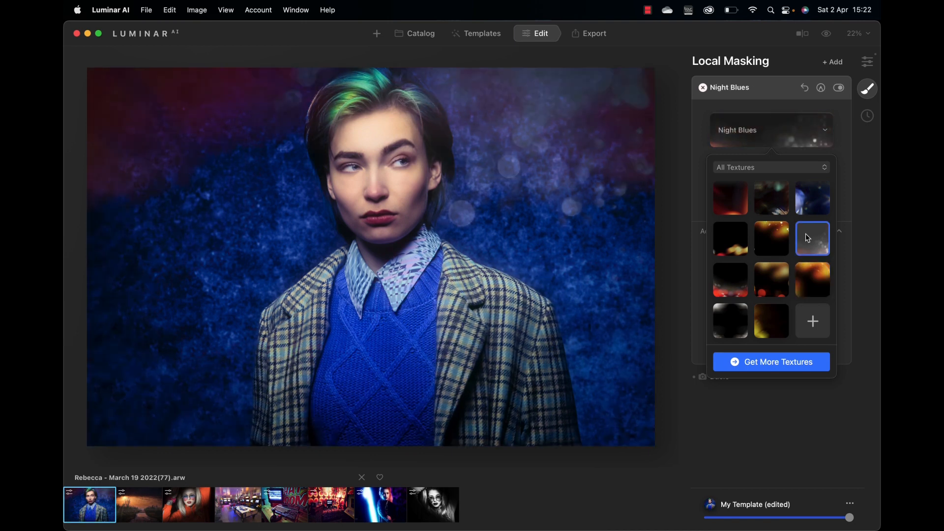
left_click(811, 204)
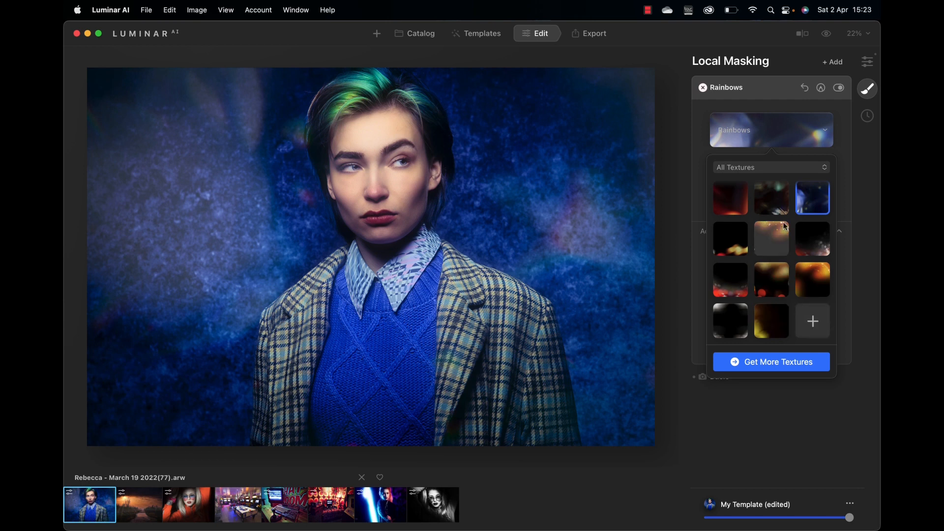
left_click(823, 134)
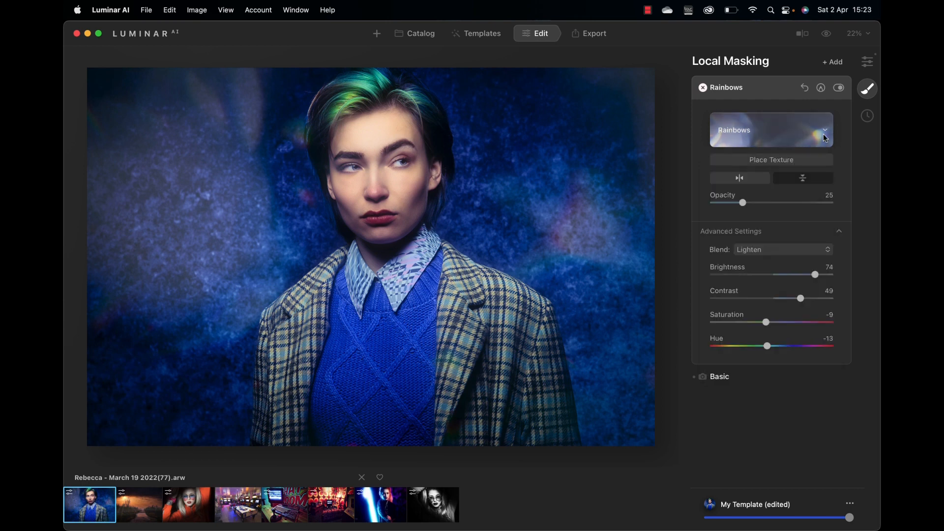
Step: Set the Rainbows texture's Opacity to 16 and Brightness to 80, and flip it horizontally
mouse_move(745, 204)
left_mouse_down()
mouse_move(801, 203)
mouse_move(723, 217)
mouse_move(732, 218)
left_mouse_up()
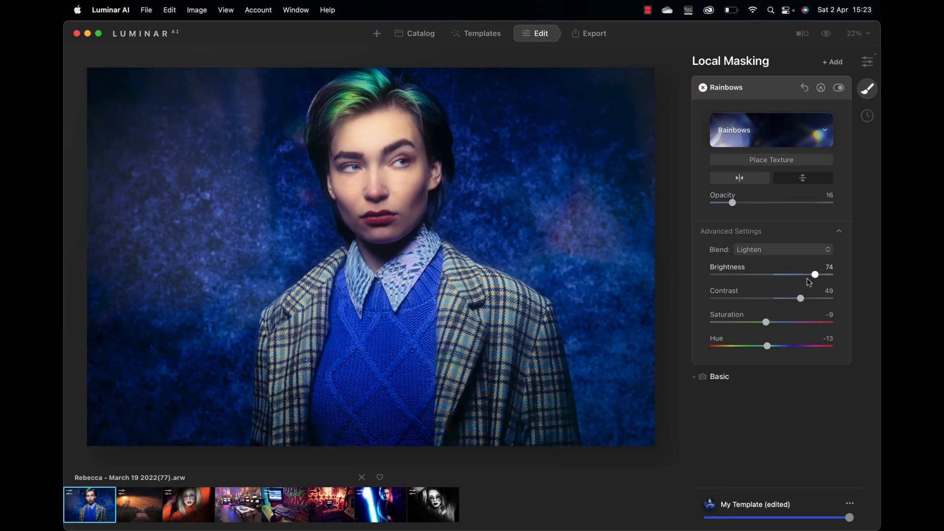
mouse_move(816, 278)
left_mouse_down()
mouse_move(780, 278)
mouse_move(819, 279)
left_mouse_up()
mouse_move(733, 203)
left_mouse_down()
mouse_move(742, 204)
mouse_move(734, 205)
left_mouse_up()
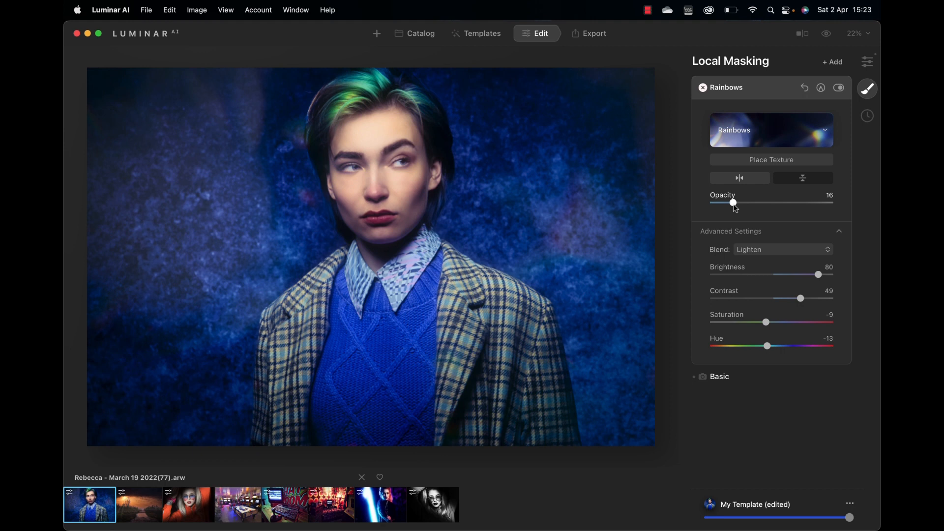
left_click(739, 178)
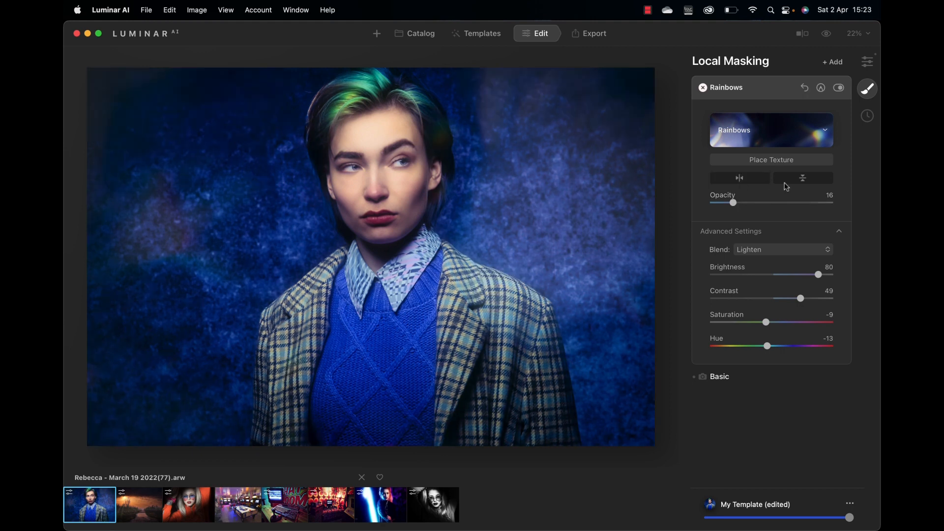
Step: Try different flip combinations on the Rainbows texture and leave it flipped vertically only
left_click(799, 183)
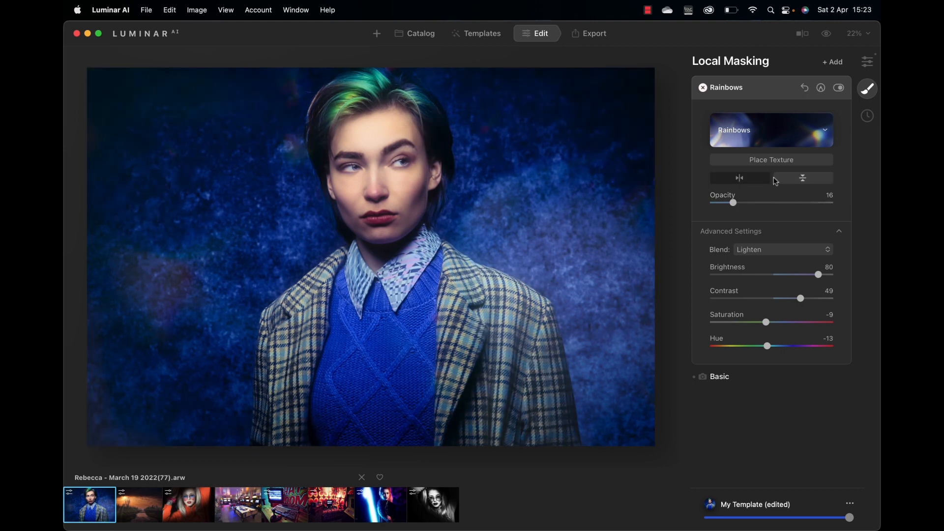
left_click(754, 181)
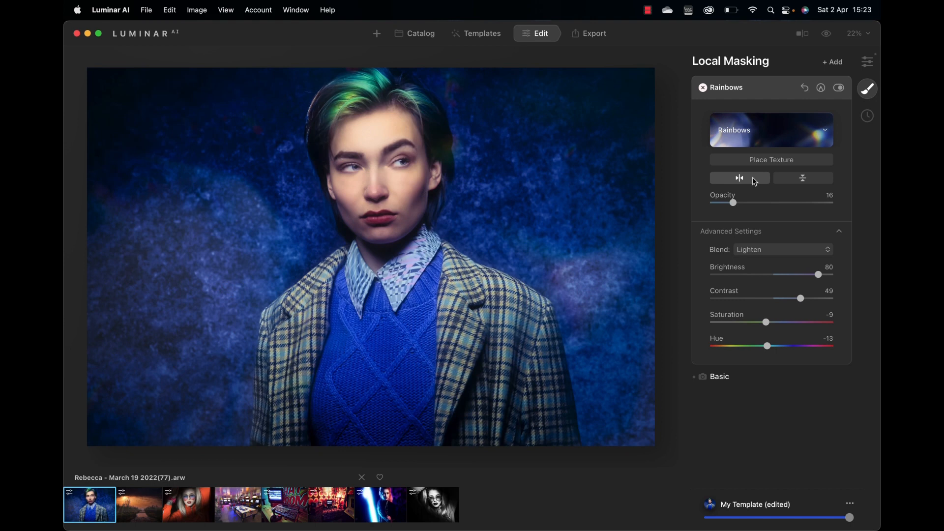
left_click(799, 181)
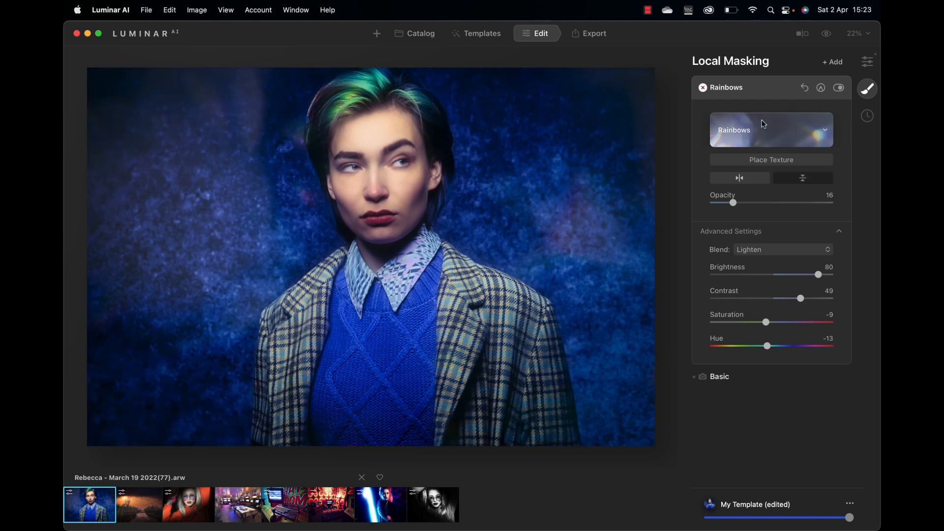
Step: Set the Vignette's Amount to -66, Size to 29, Roundness to 51 and Feather to 39
left_click(868, 63)
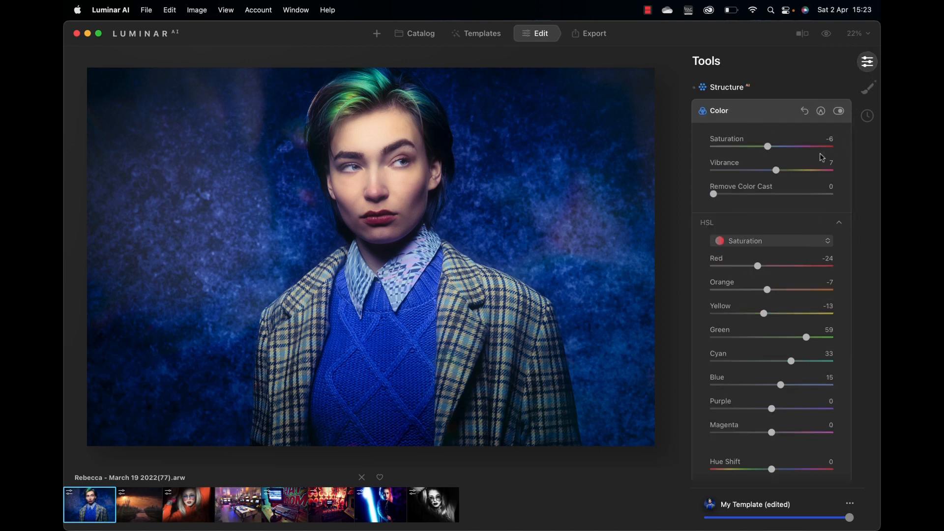
scroll(786, 276, "down", 10)
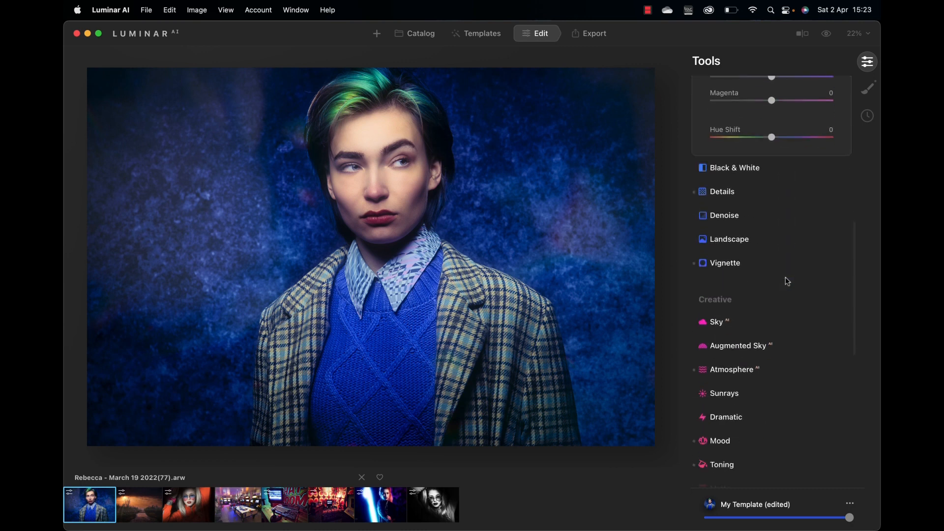
left_click(777, 250)
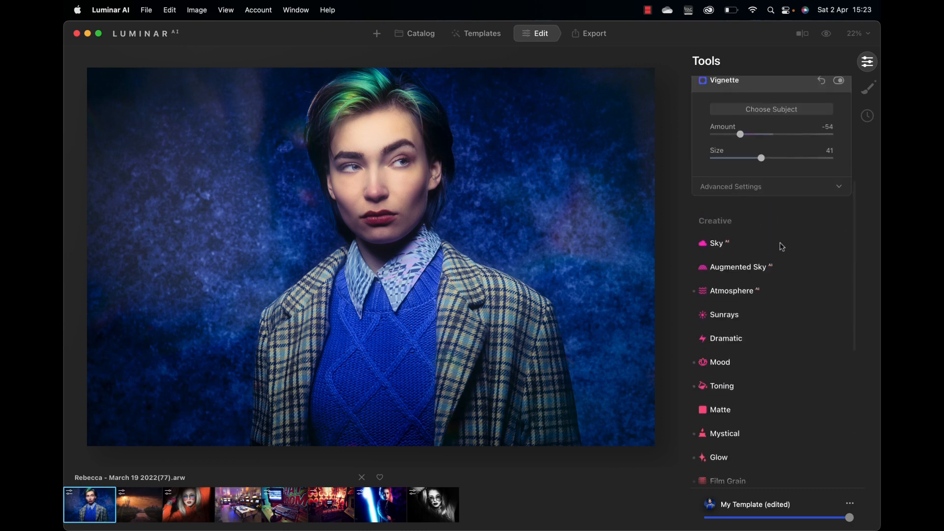
left_click_drag(740, 143, 751, 196)
left_click(751, 195)
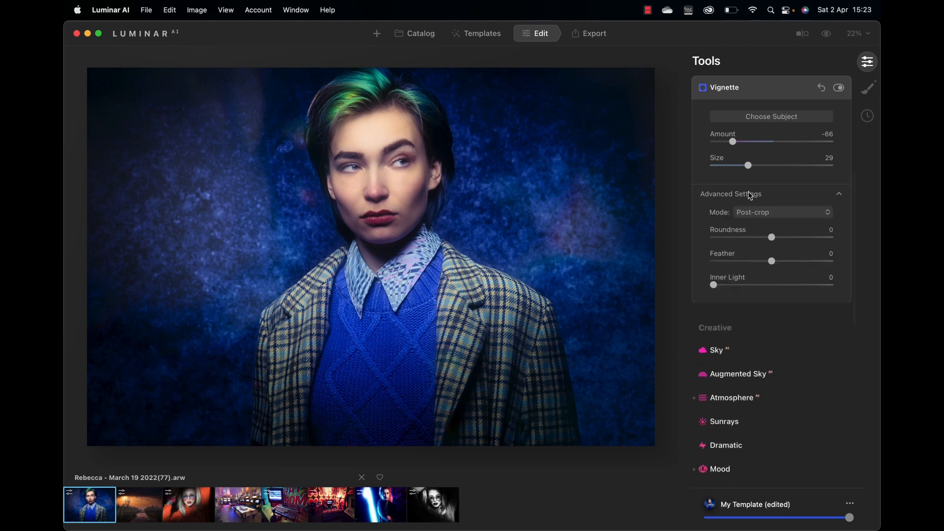
left_click_drag(772, 238, 795, 263)
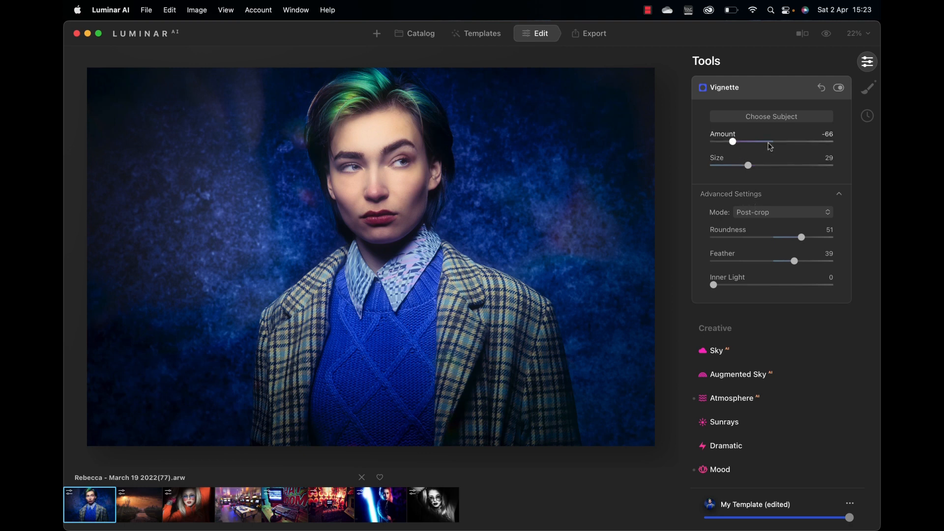
Step: Choose the vignette's subject point, trying the sweater and upper face before placing it on the model's lips
left_click(785, 118)
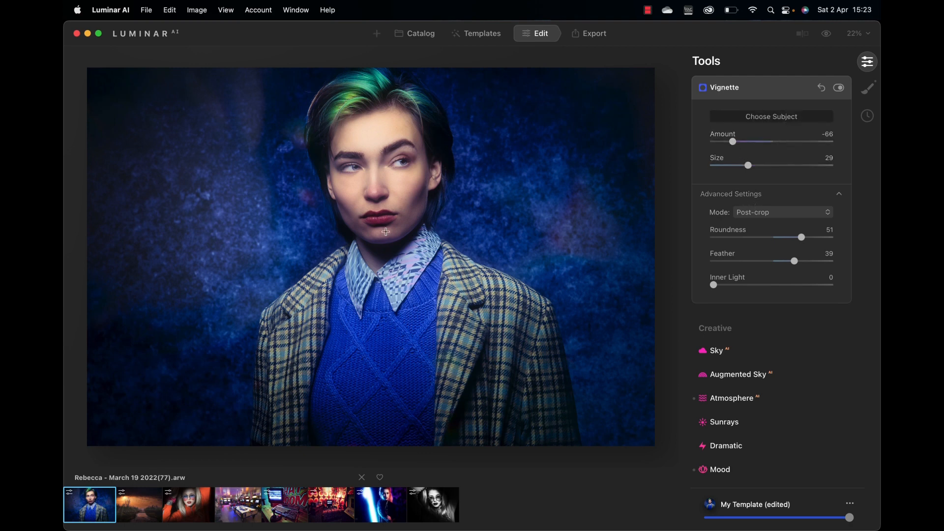
left_click(377, 283)
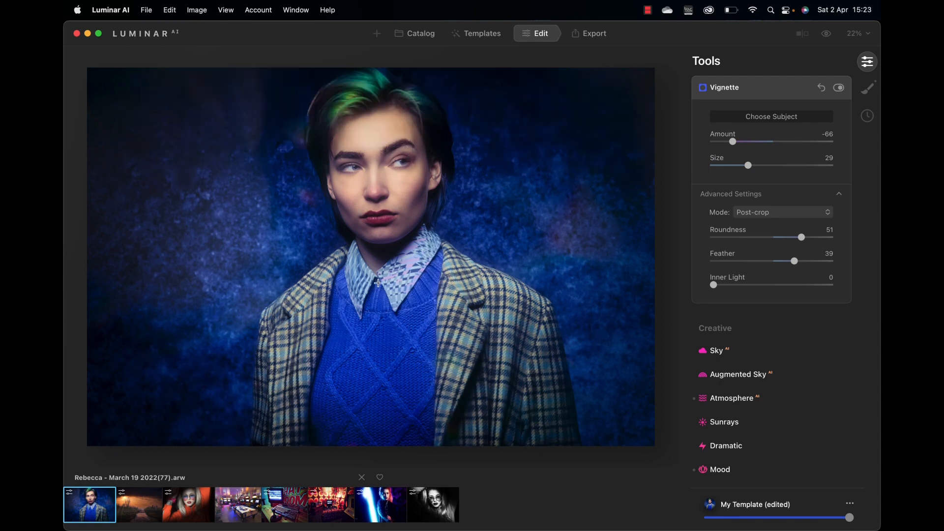
left_click(379, 183)
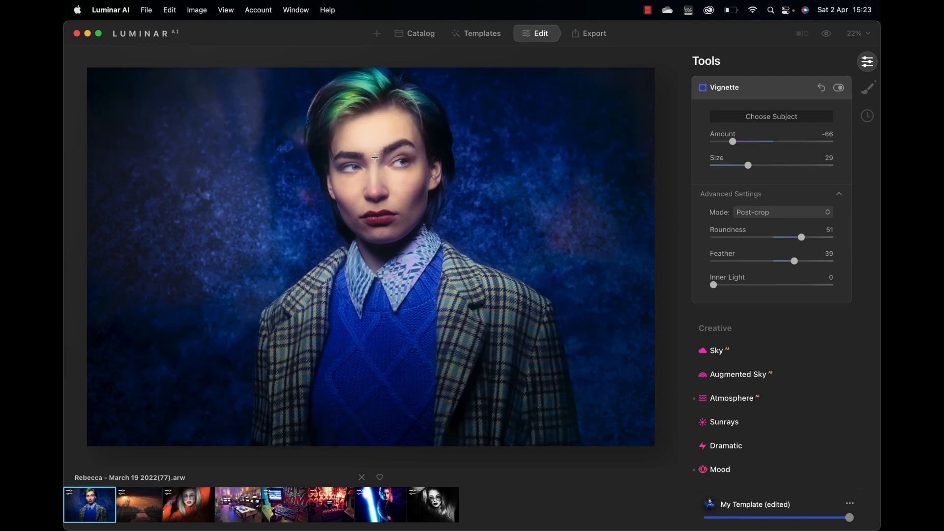
left_click(380, 215)
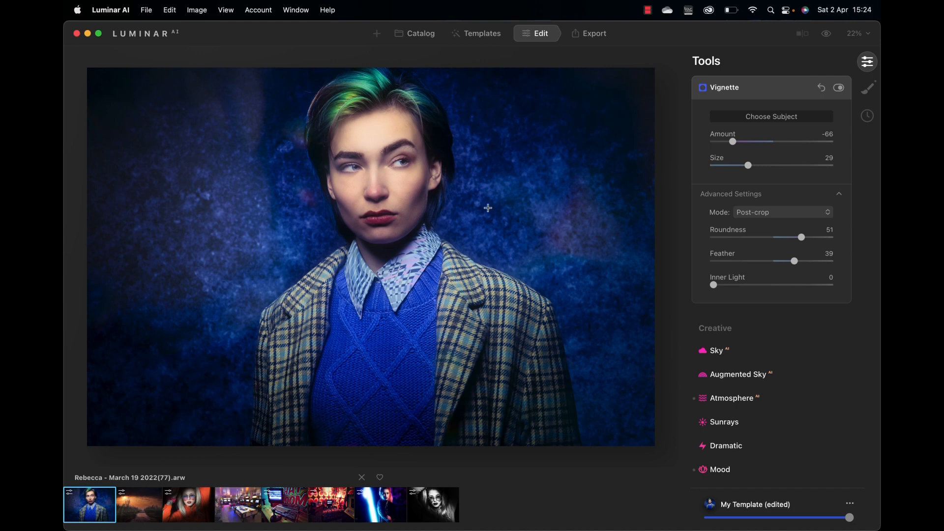
Step: Save the portrait's current adjustments as a custom template
scroll(750, 324, "down", 10)
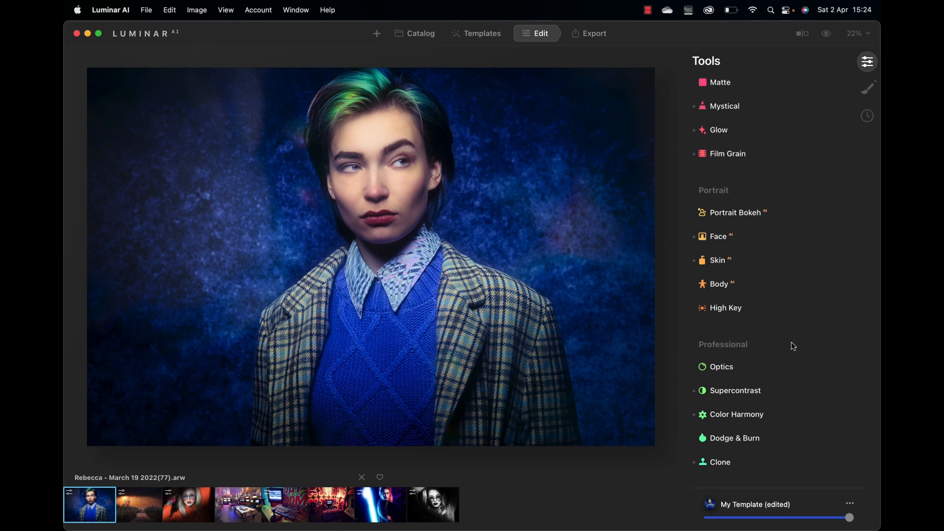
left_click(850, 505)
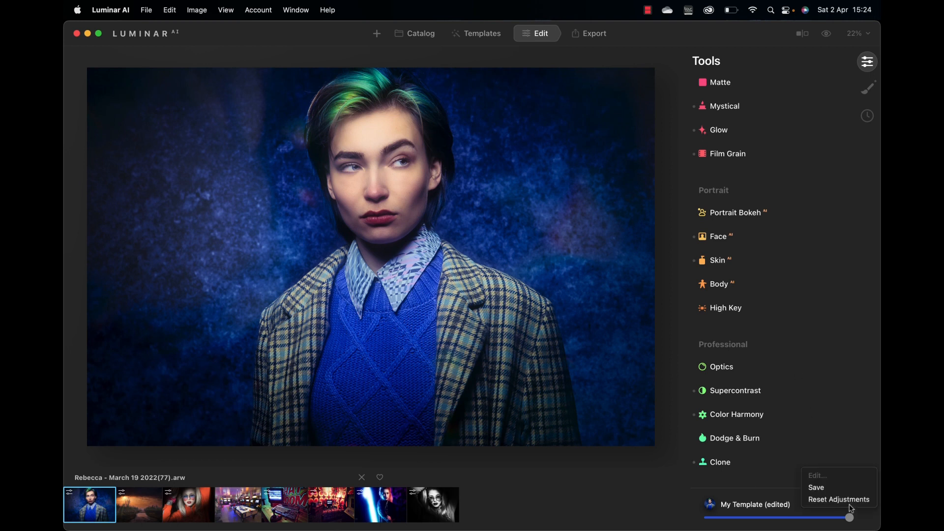
left_click(830, 488)
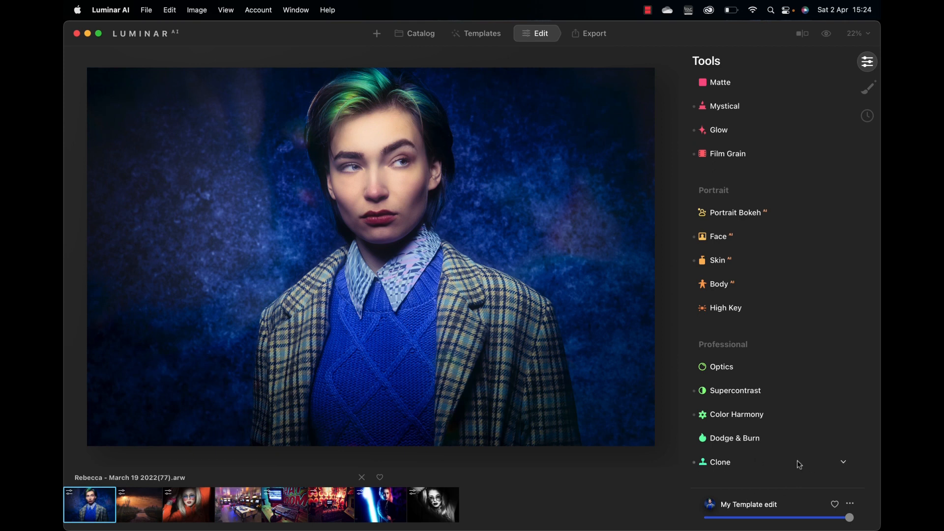
Step: Rename the newly saved custom template to FD Luminar
left_click(473, 34)
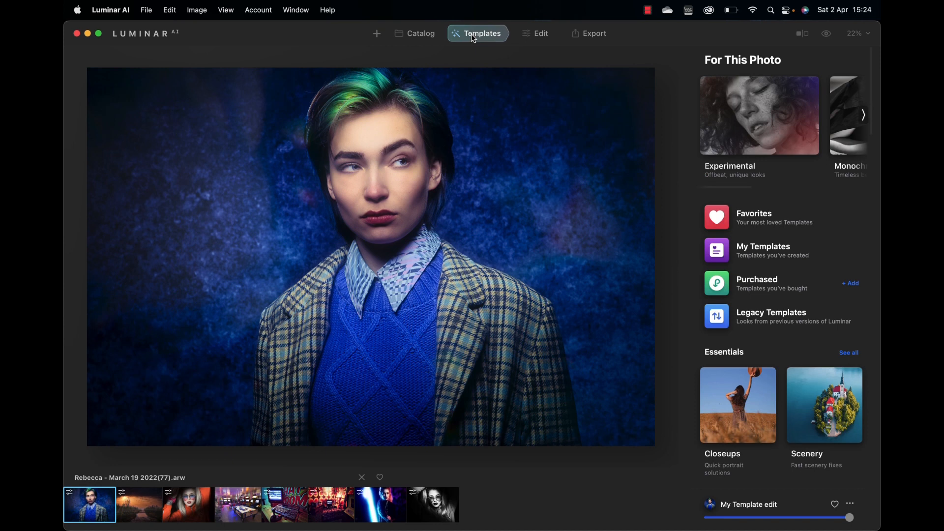
left_click(777, 251)
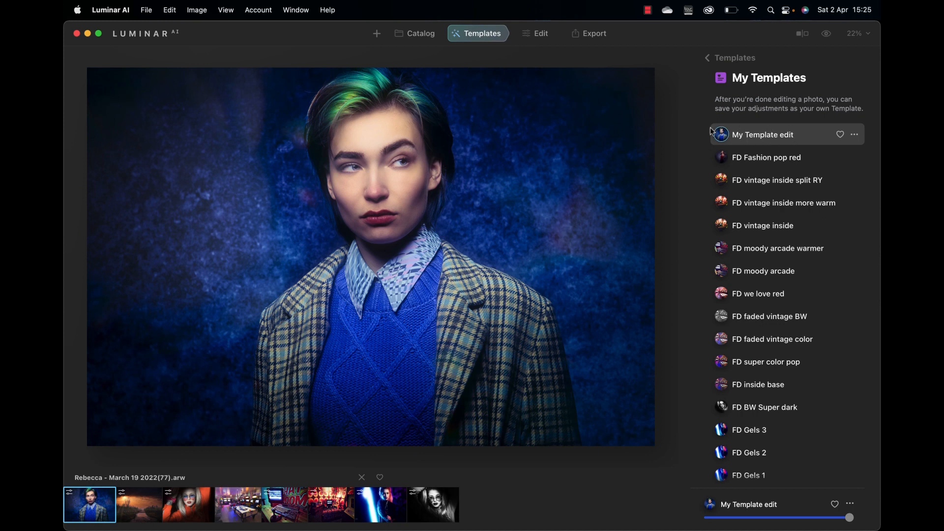
left_click(855, 135)
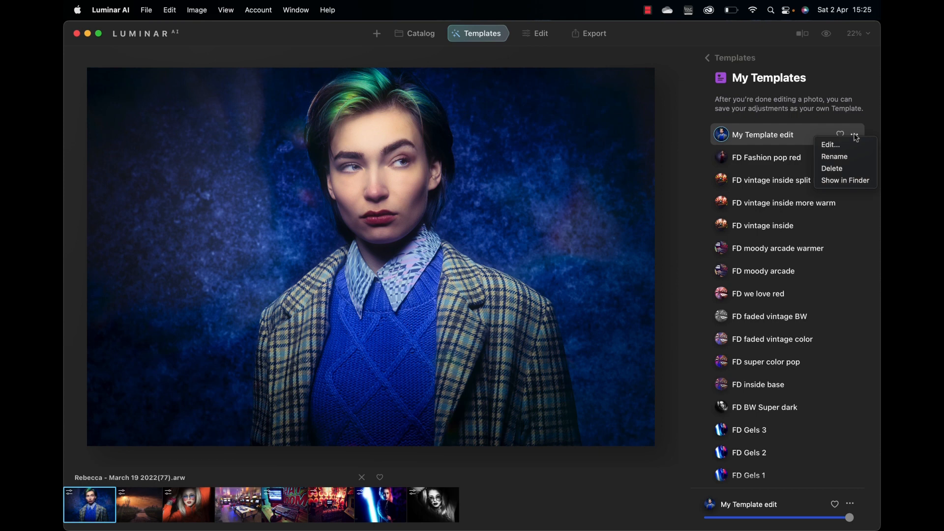
left_click(836, 156)
left_click(800, 136)
key("BackSpace")
key("BackSpace")
key("BackSpace")
key("BackSpace")
key("BackSpace")
key("BackSpace")
key("BackSpace")
key("BackSpace")
key("BackSpace")
key("BackSpace")
key("BackSpace")
key("BackSpace")
key("BackSpace")
key("BackSpace")
key("BackSpace")
key("BackSpace")
type("FD Luminar")
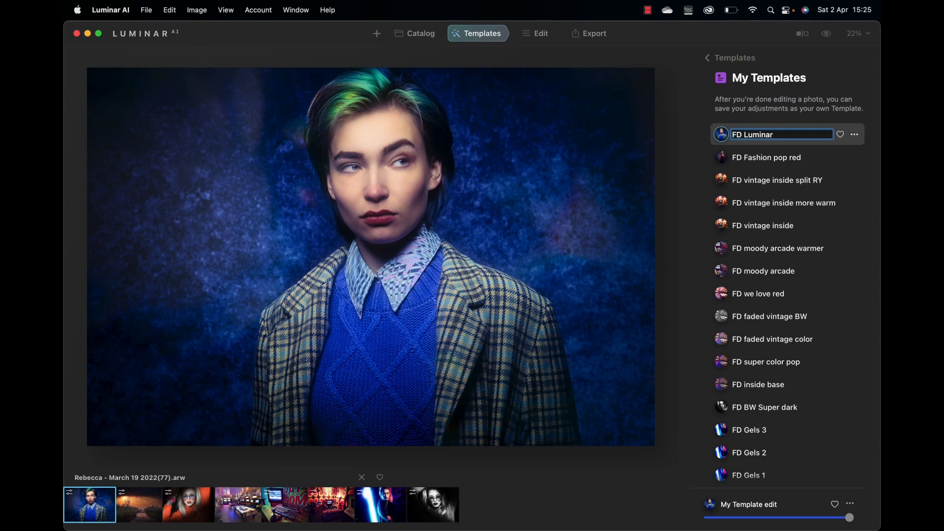
key("Return")
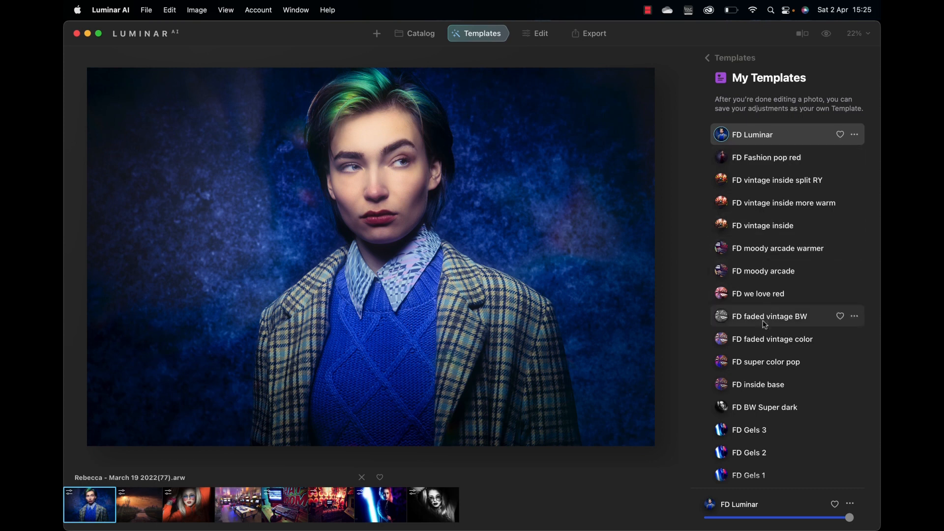
Step: Try the FD Gels 3, FD intense and FD Bleaker templates on the portrait
left_click(749, 437)
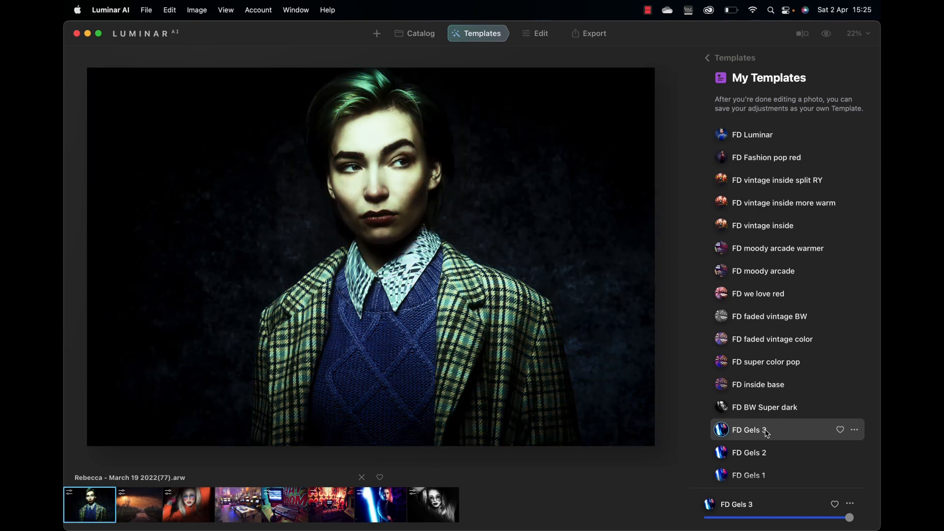
scroll(766, 433, "down", 5)
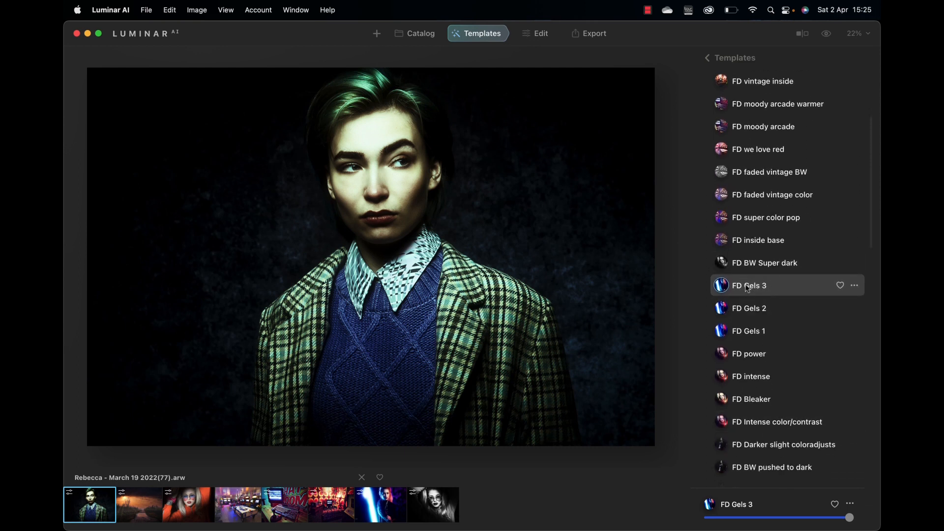
scroll(757, 287, "down", 4)
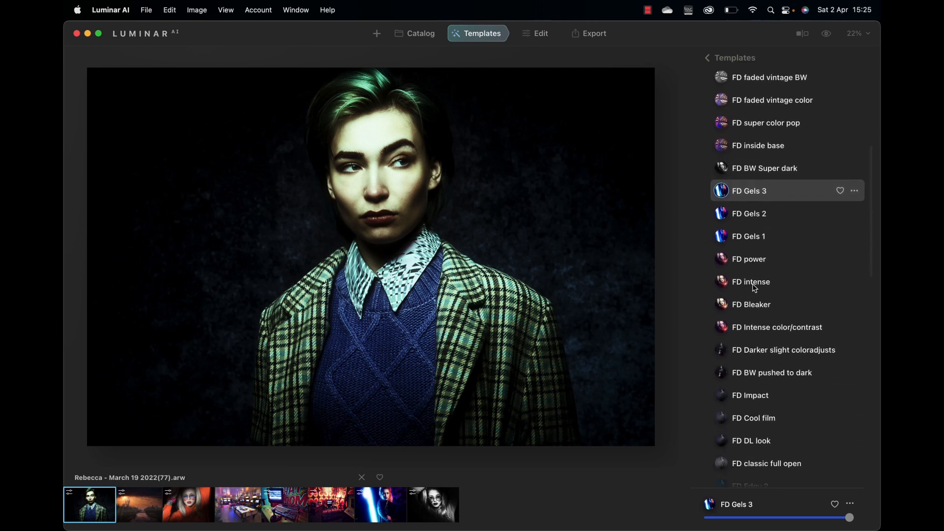
left_click(763, 286)
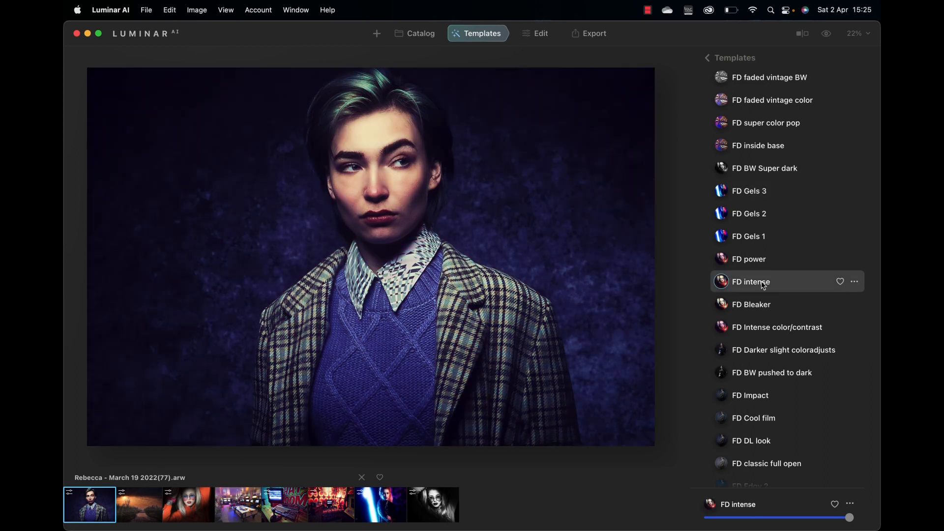
left_click(761, 306)
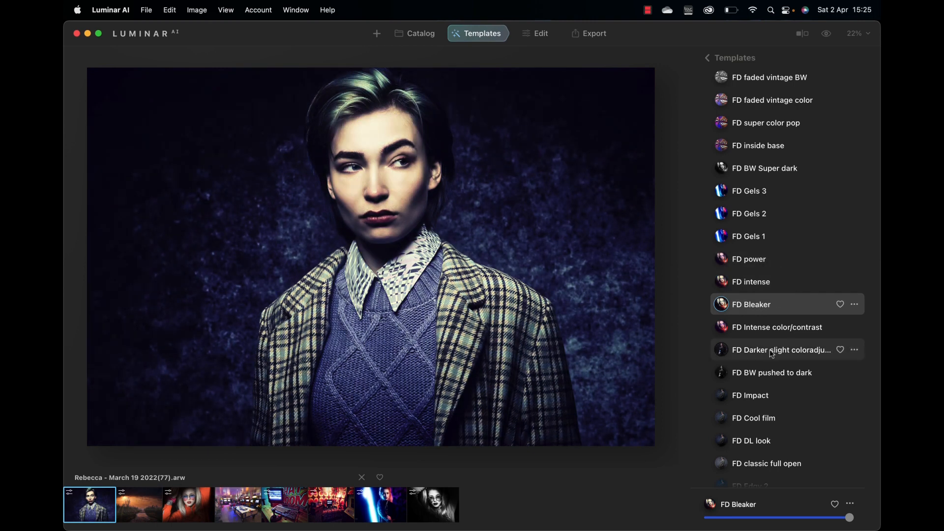
Step: Try the FD DL look, FD classic full open, FD Edgy 2 and FD BW dark gothic templates, and reapply FD Luminar
scroll(770, 350, "down", 5)
left_click(763, 286)
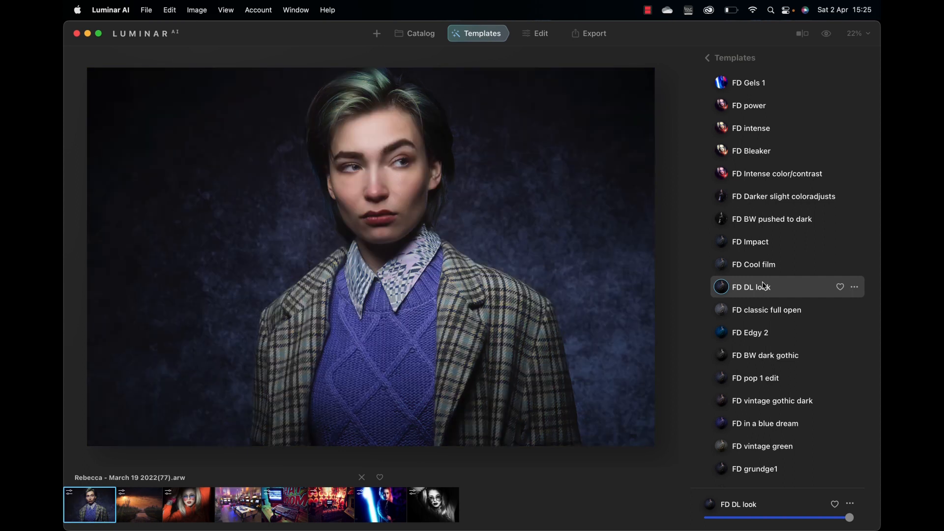
left_click(766, 314)
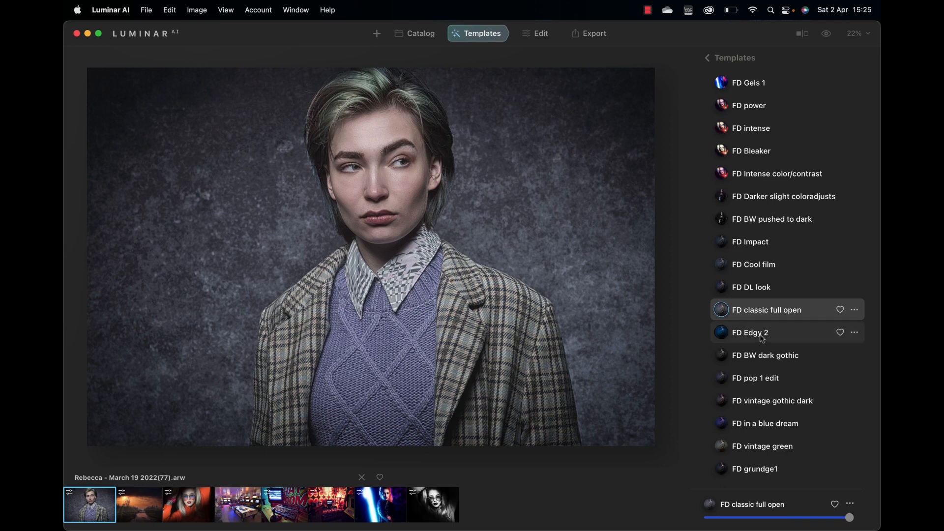
left_click(762, 338)
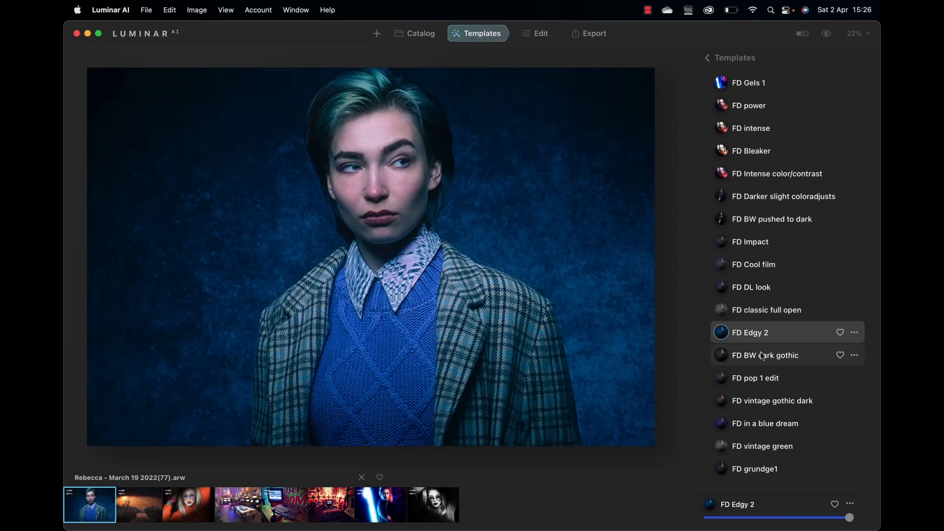
left_click(763, 356)
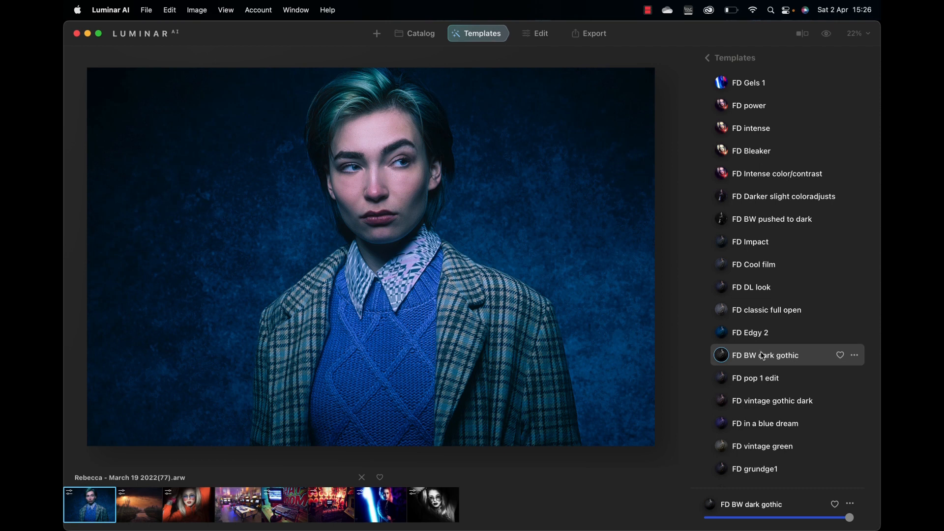
scroll(764, 330, "up", 10)
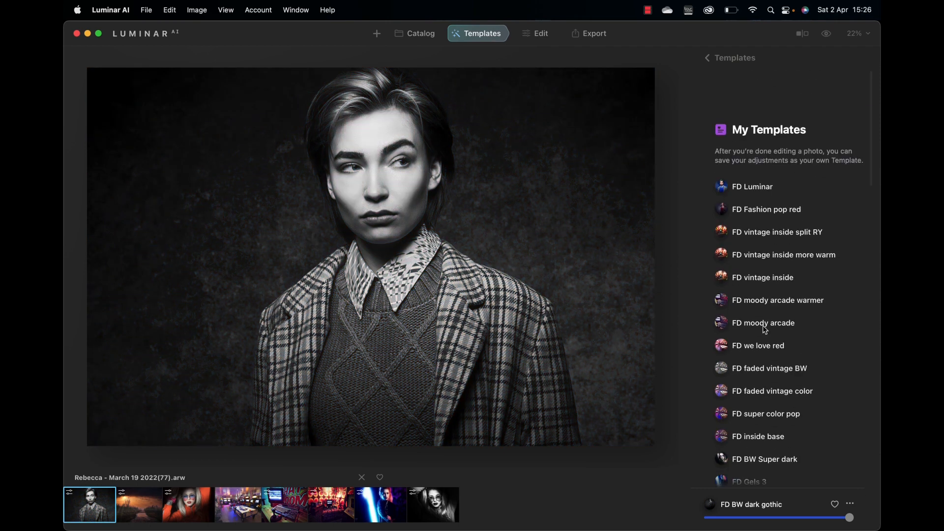
left_click(773, 136)
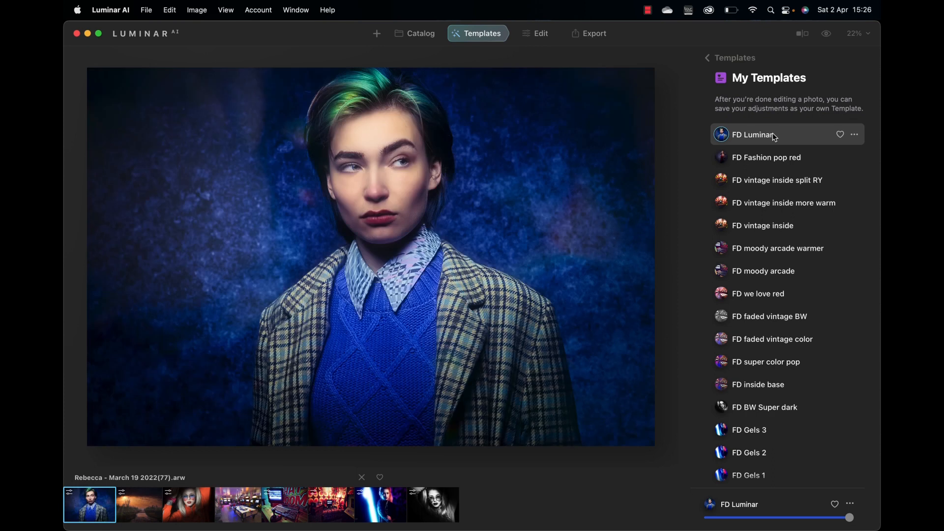
Step: Open the FD Luminar template for editing and view its local masking layers
left_click(531, 37)
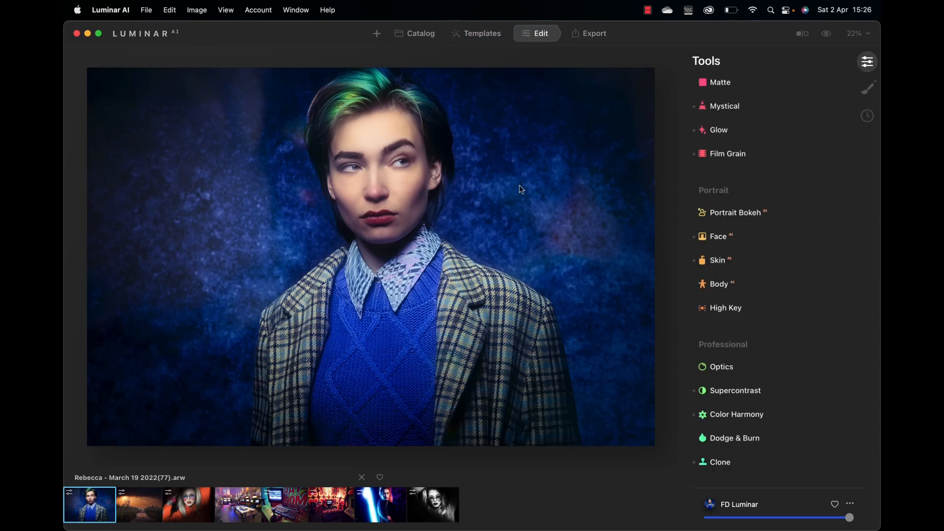
left_click(489, 38)
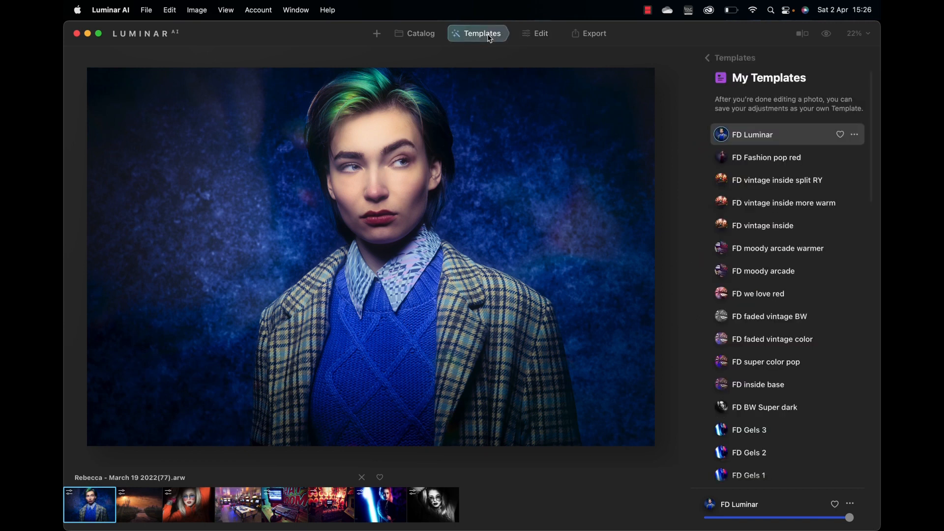
left_click(856, 136)
left_click(843, 148)
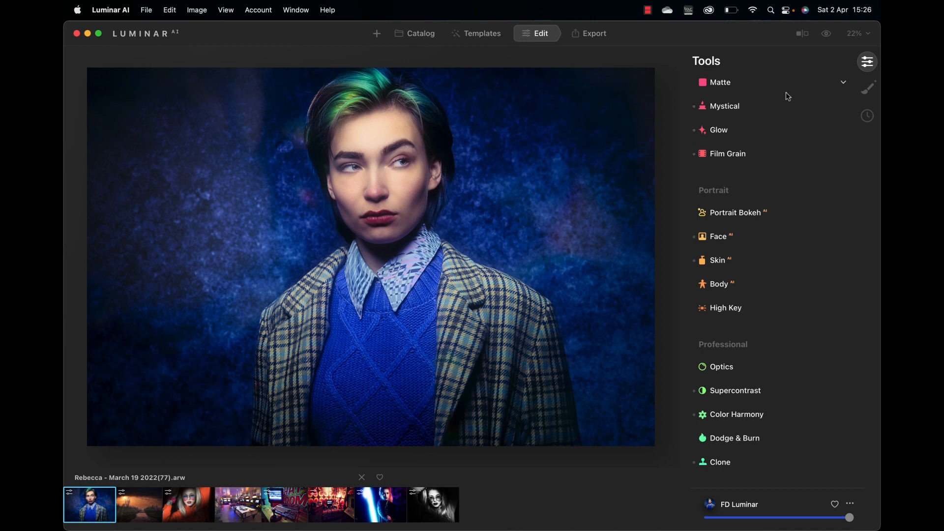
left_click(868, 89)
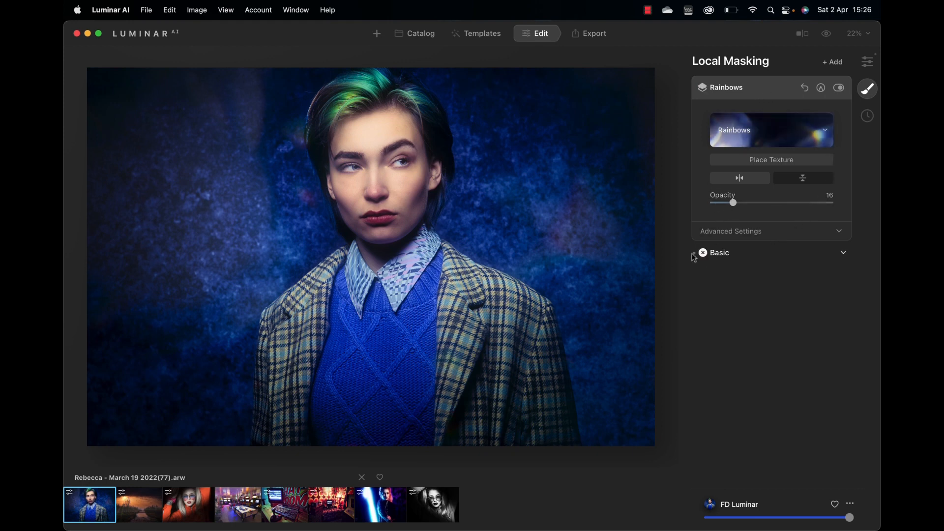
Step: Examine the settings of the Basic and Rainbows masking layers and return to the editing tools
left_click(844, 256)
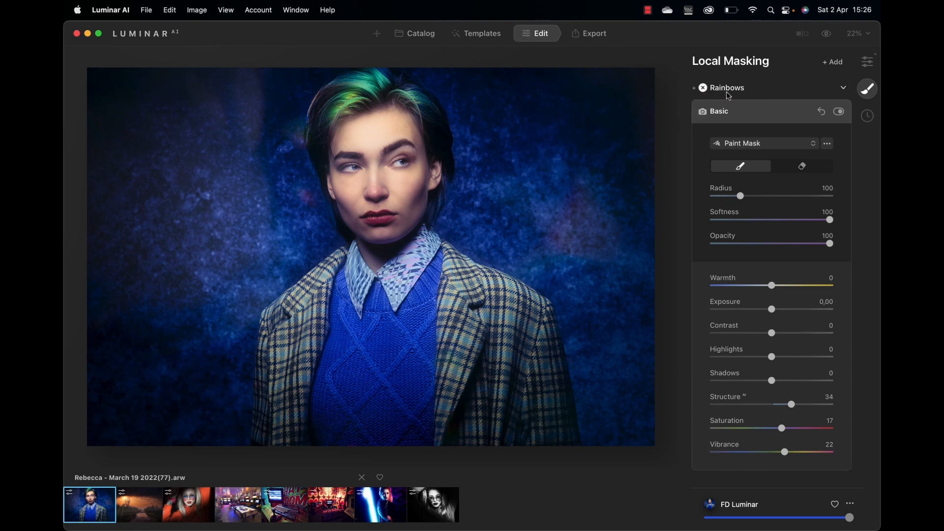
left_click(844, 88)
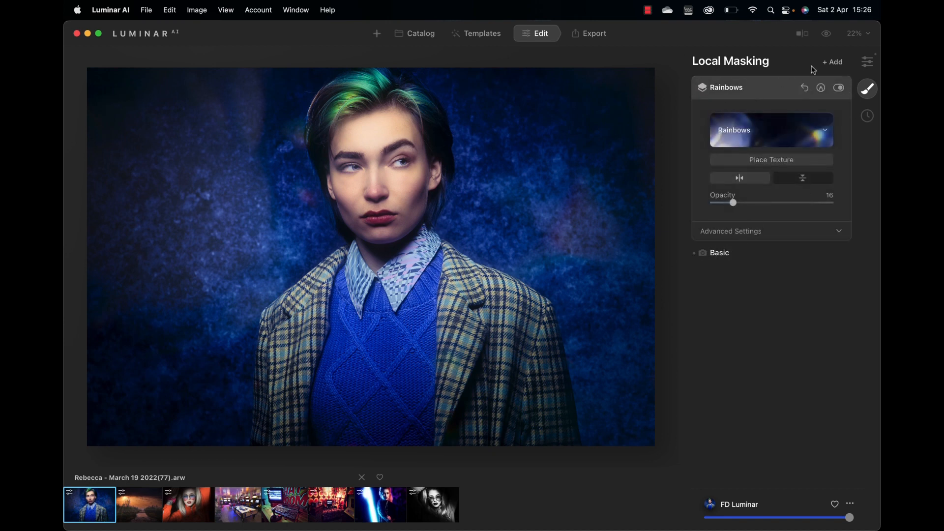
left_click(867, 61)
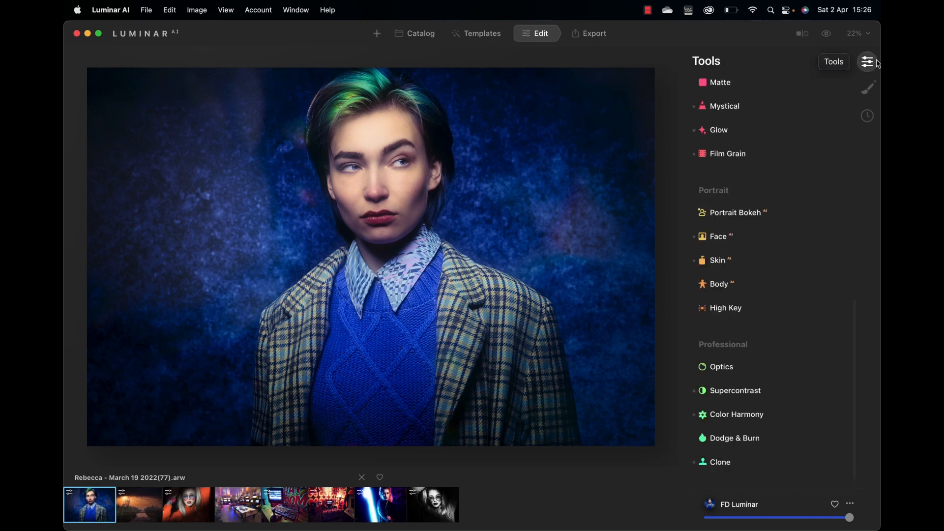
Step: Step back through the edit history to earlier face light, vignette and Sparklers texture states, and restore the FD Luminar template state
left_click(868, 117)
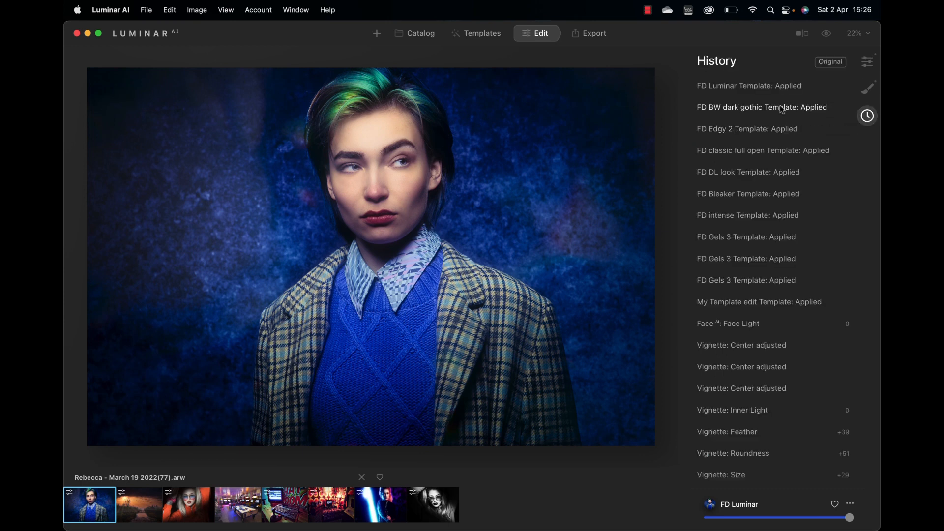
left_click(749, 328)
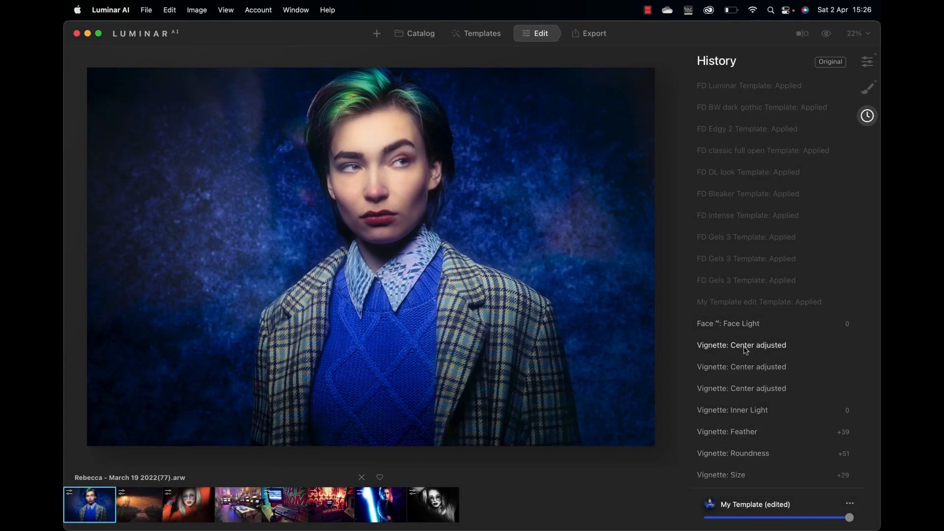
left_click(746, 349)
scroll(749, 349, "down", 10)
left_click(719, 275)
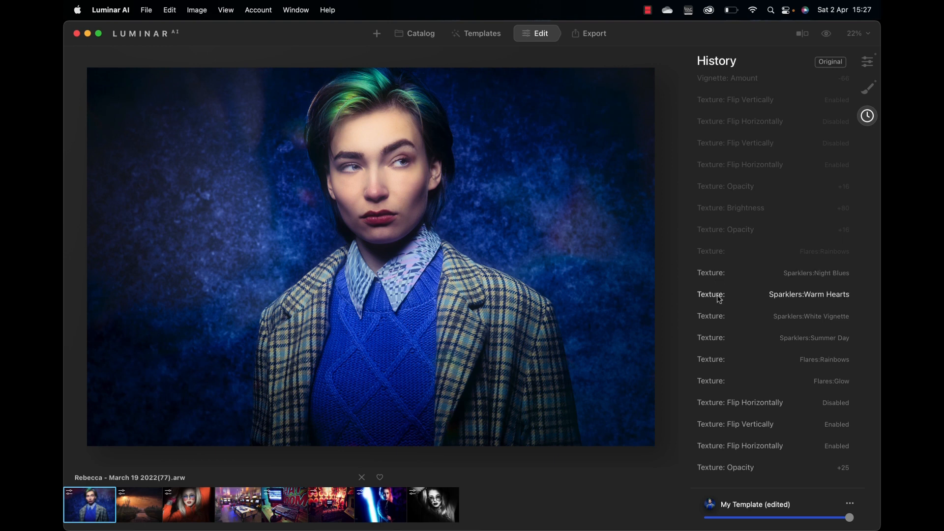
left_click(719, 298)
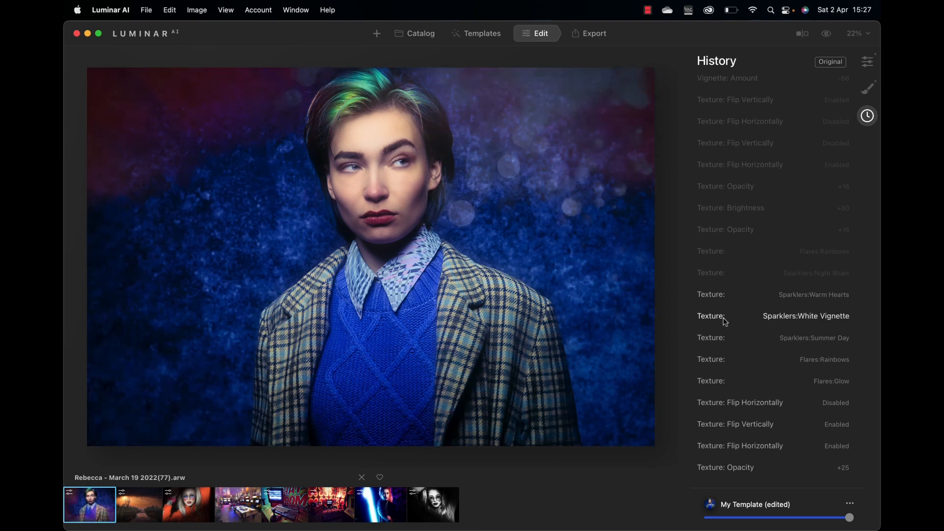
left_click(724, 320)
scroll(742, 288, "up", 15)
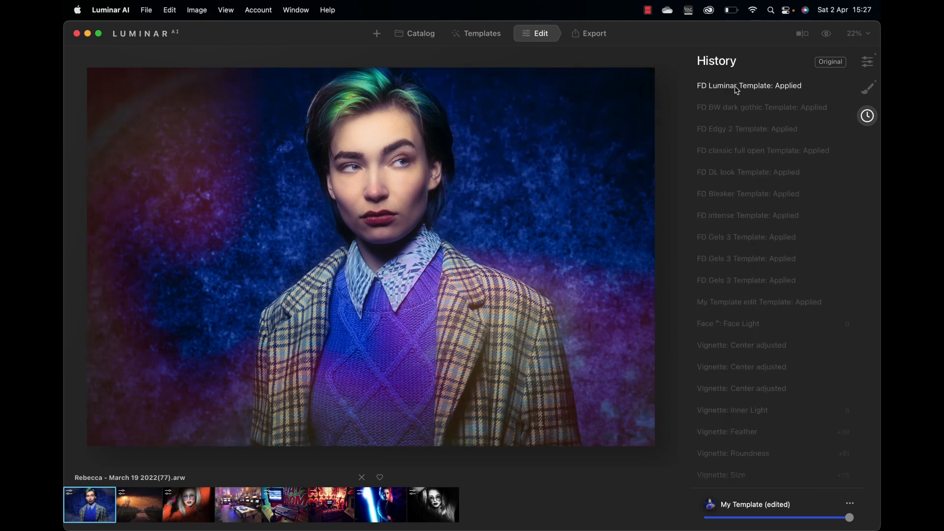
left_click(736, 87)
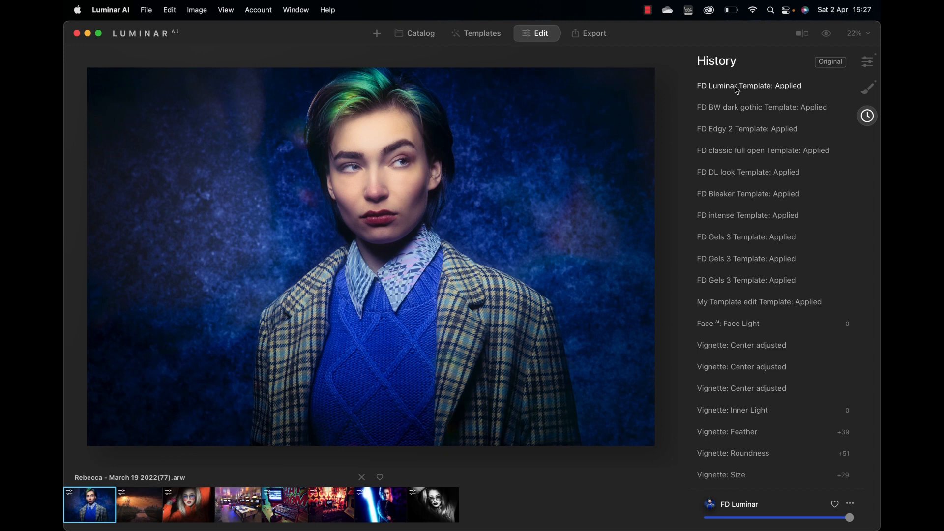
Step: Compare the edited portrait with the unedited original
left_click(826, 35)
left_click(826, 35)
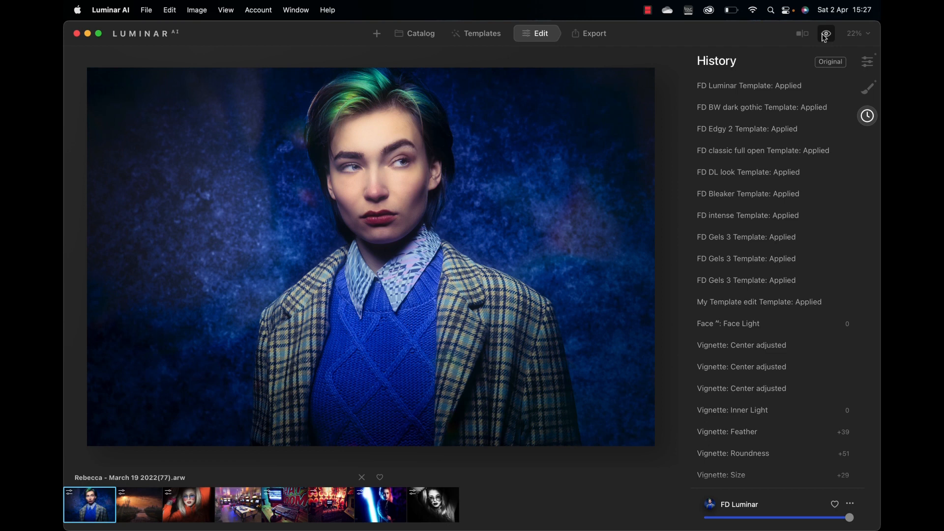
scroll(759, 206, "up", 1)
scroll(759, 210, "down", 1)
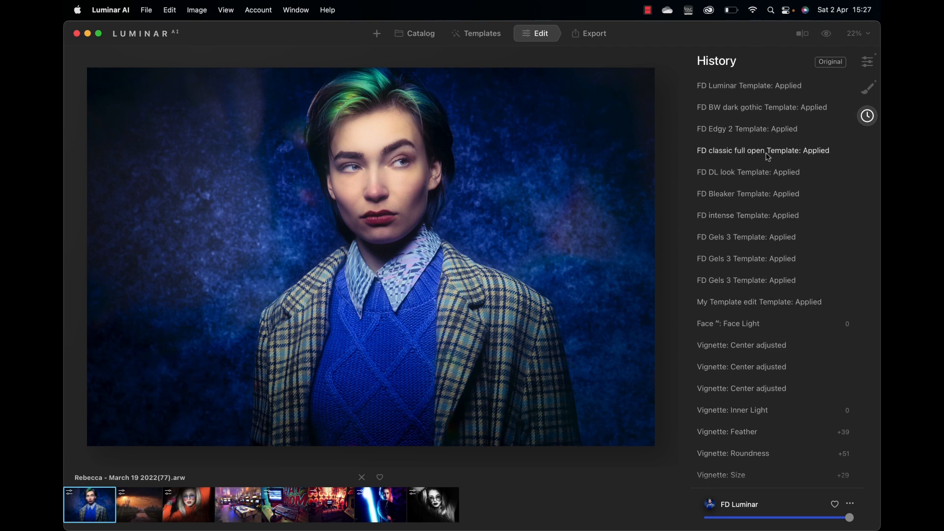
Step: View the saved custom templates, recheck the edit history and return to the editing tools
left_click(477, 33)
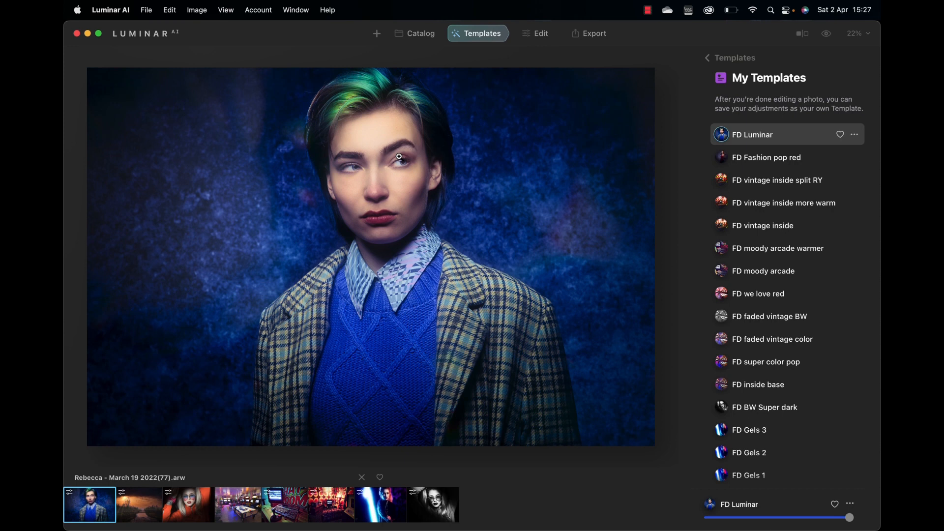
left_click(533, 38)
scroll(757, 353, "down", 2)
scroll(757, 344, "up", 2)
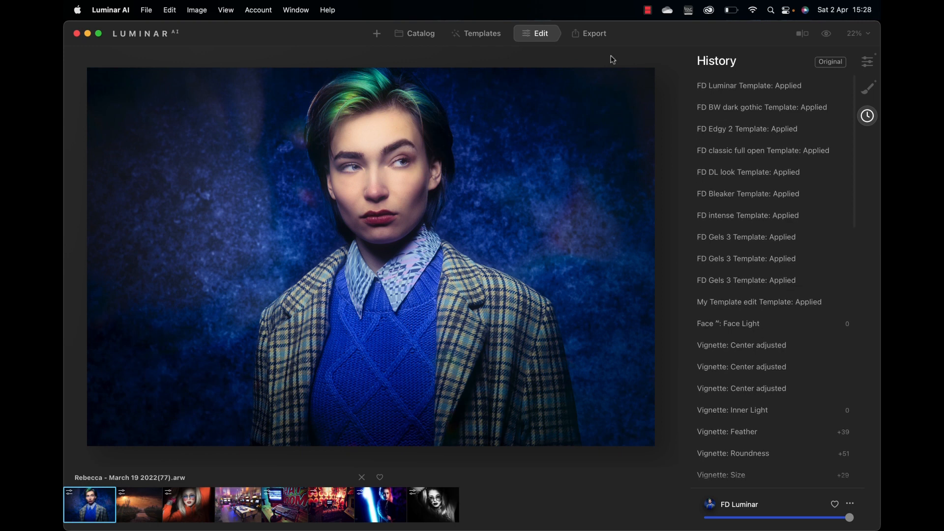
left_click(867, 63)
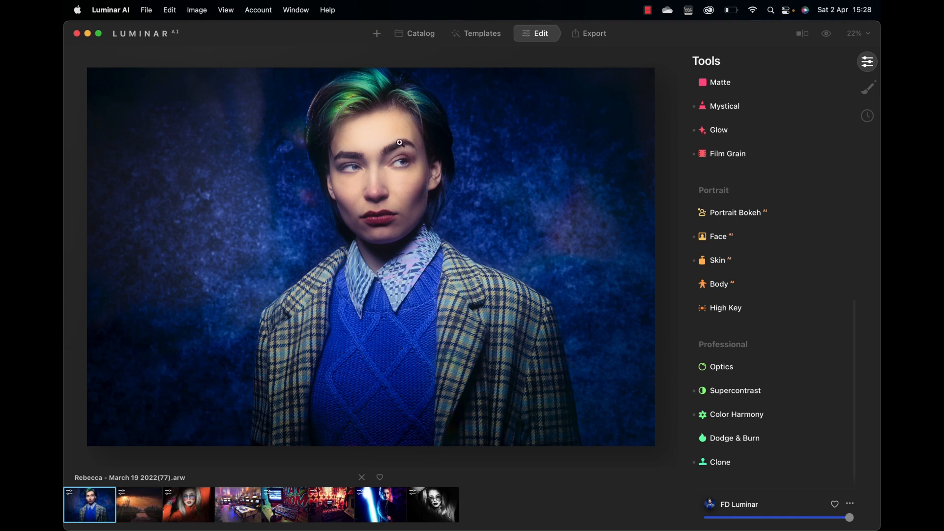
Step: Compare the forehead skin detail at 100% with the Skin AI adjustment disabled and enabled
left_click(380, 149)
left_click_drag(380, 152, 437, 338)
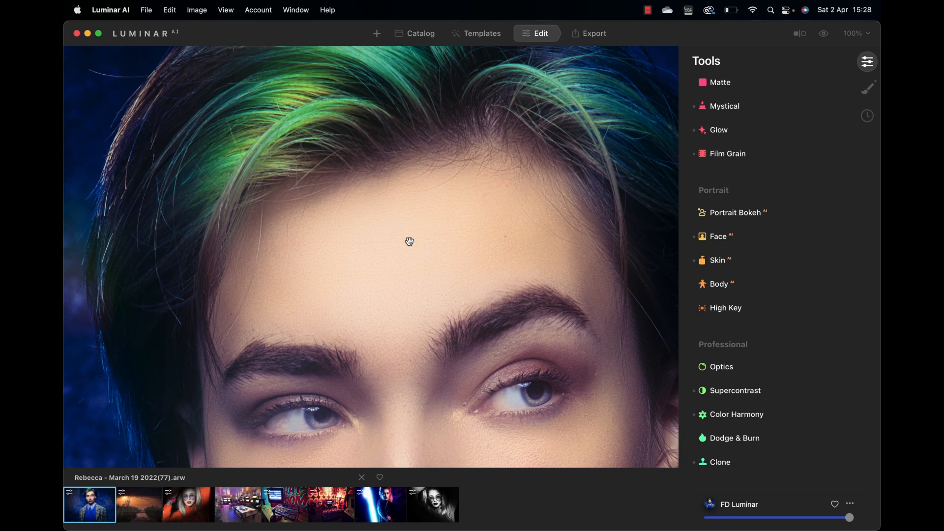
left_click(718, 263)
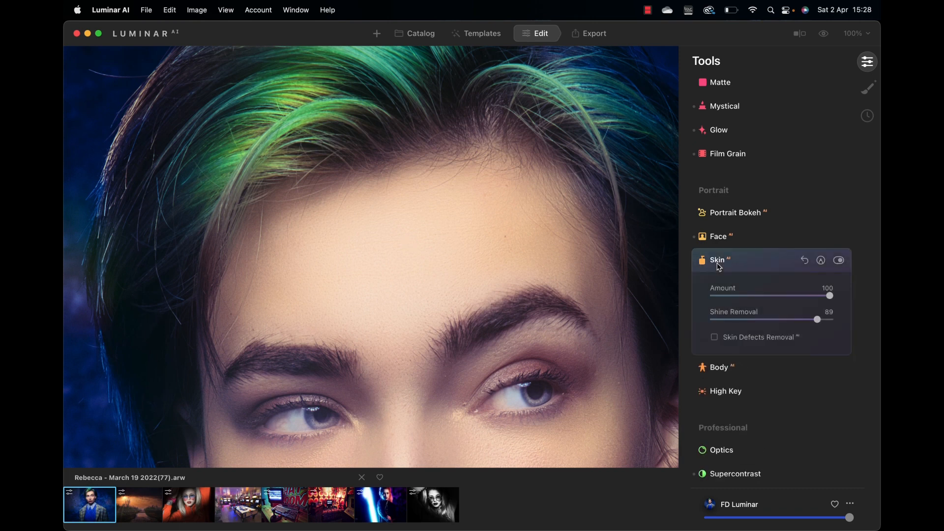
left_click(839, 260)
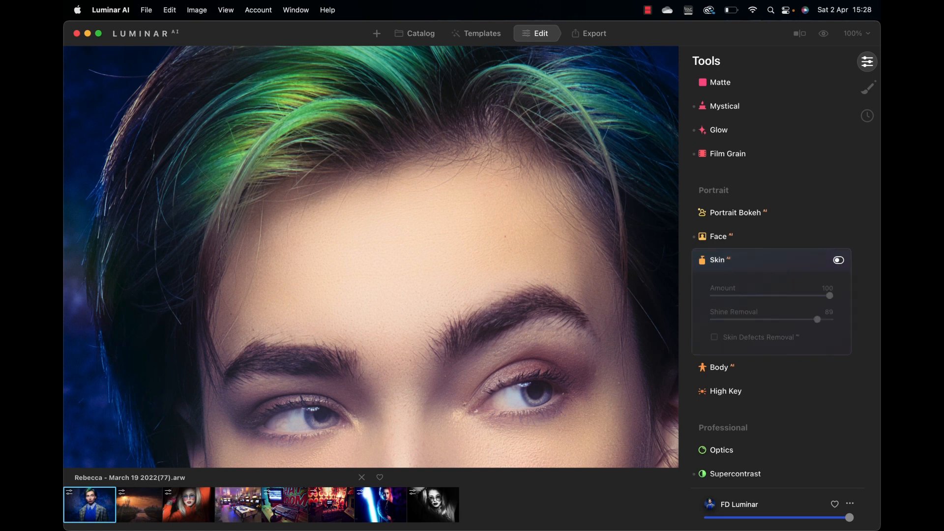
left_click(839, 261)
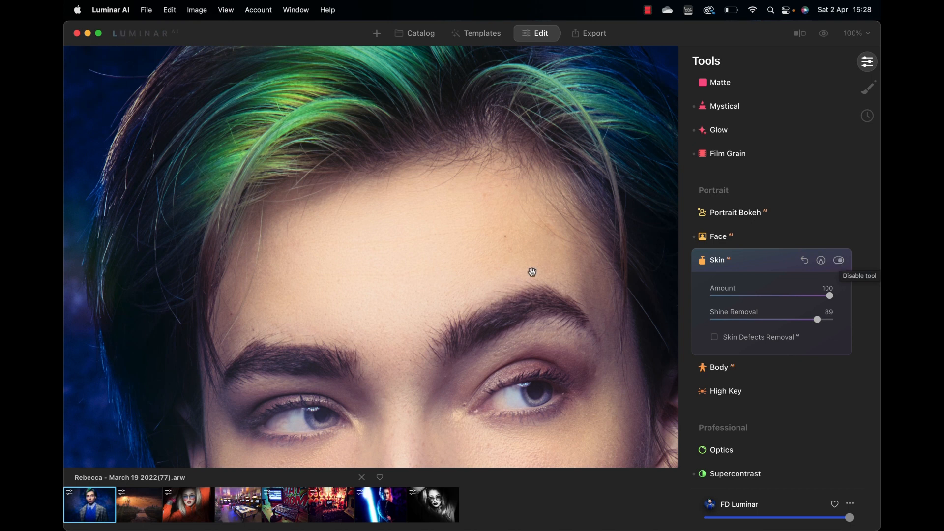
Step: Inspect the skin texture across the face and view the Skin AI mask options
scroll(532, 272, "down", 3)
scroll(532, 272, "down", 5)
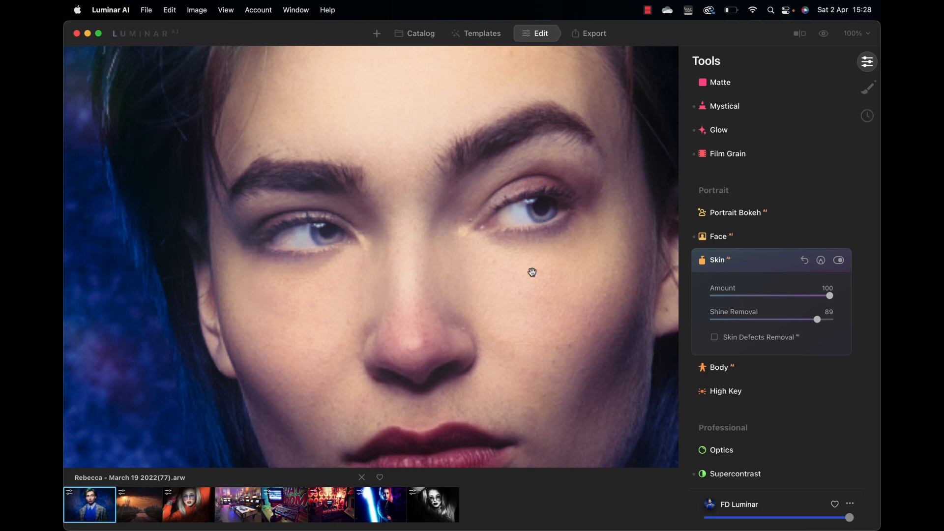
left_click(821, 259)
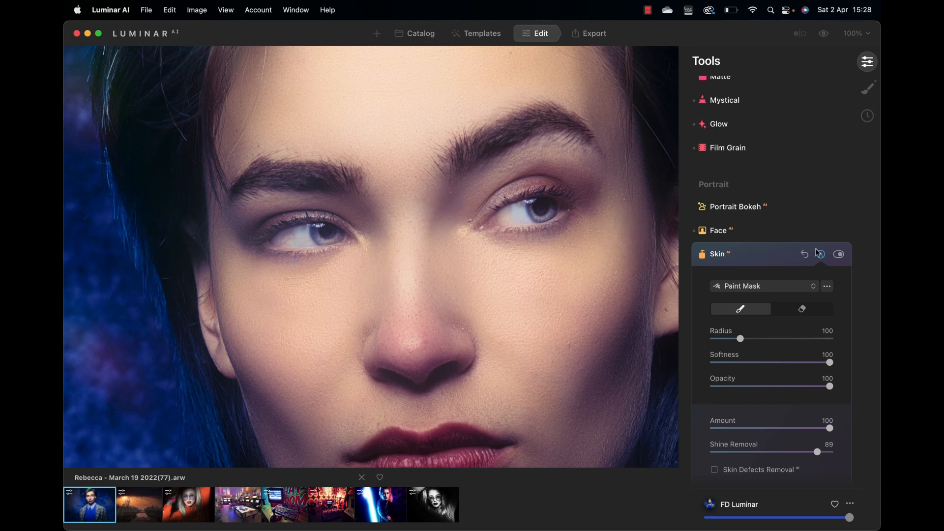
left_click(735, 257)
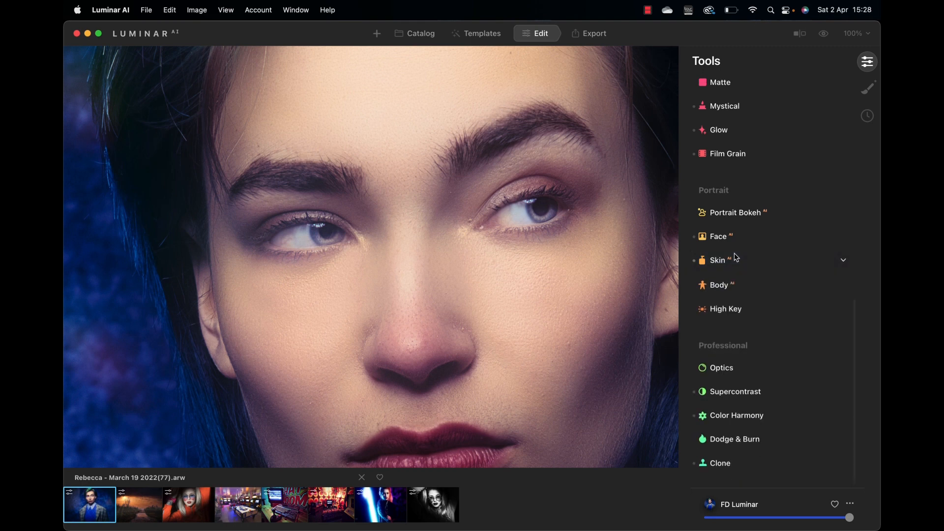
scroll(477, 227, "down", 3)
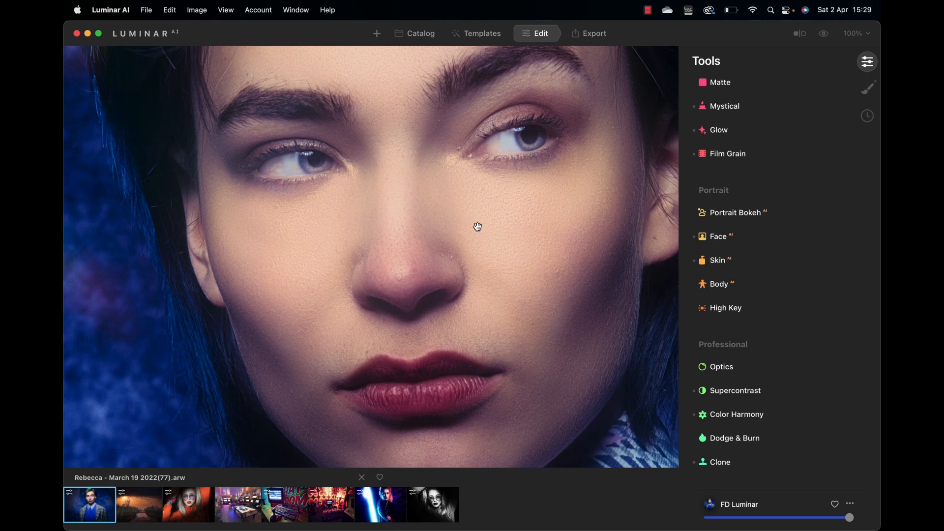
left_click(478, 227)
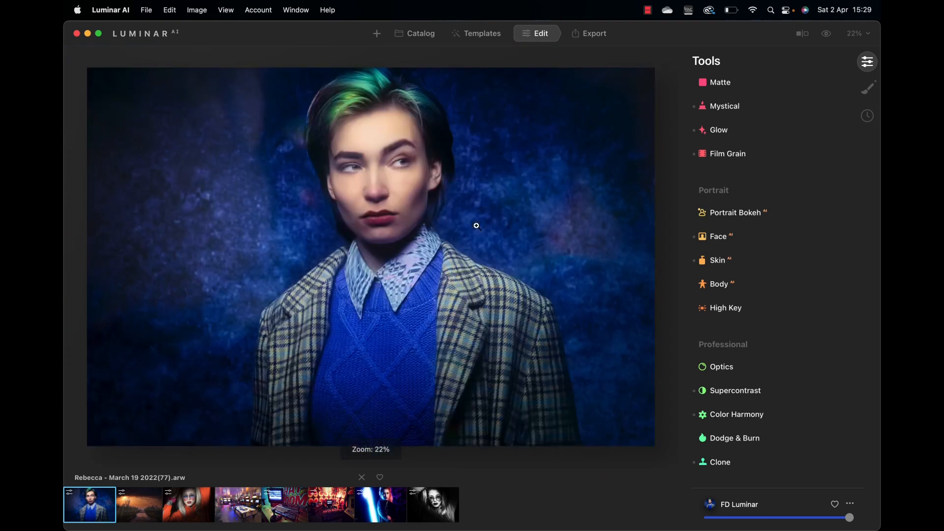